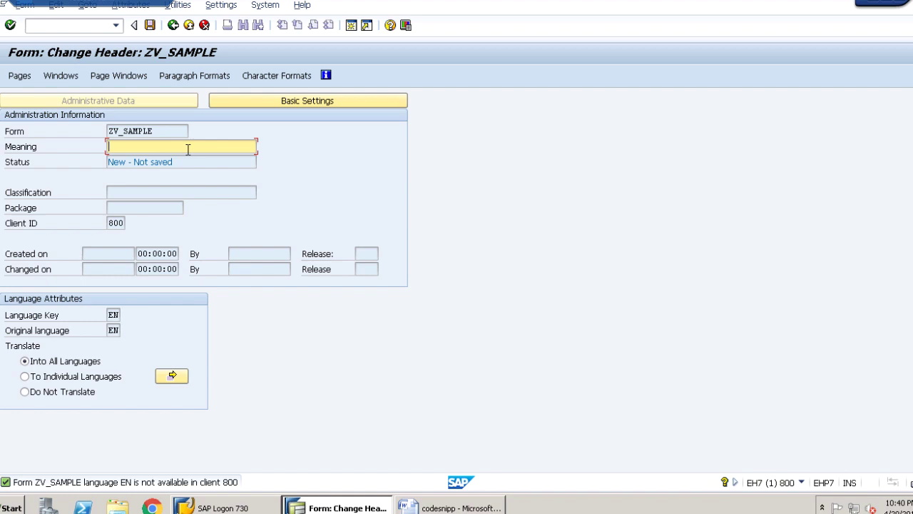
- Enter a description for form ZV_SAMPLE and show its DINA4 portrait basic settings
{"action": "type", "text": "Meaning"}
{"action": "left_click", "coordinate": [296, 102]}
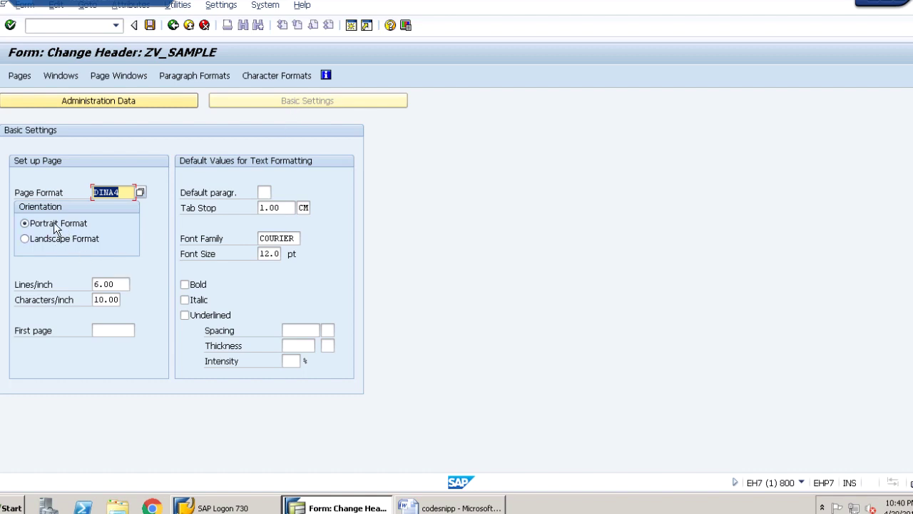
{"action": "left_click", "coordinate": [123, 192]}
{"action": "left_click", "coordinate": [442, 508]}
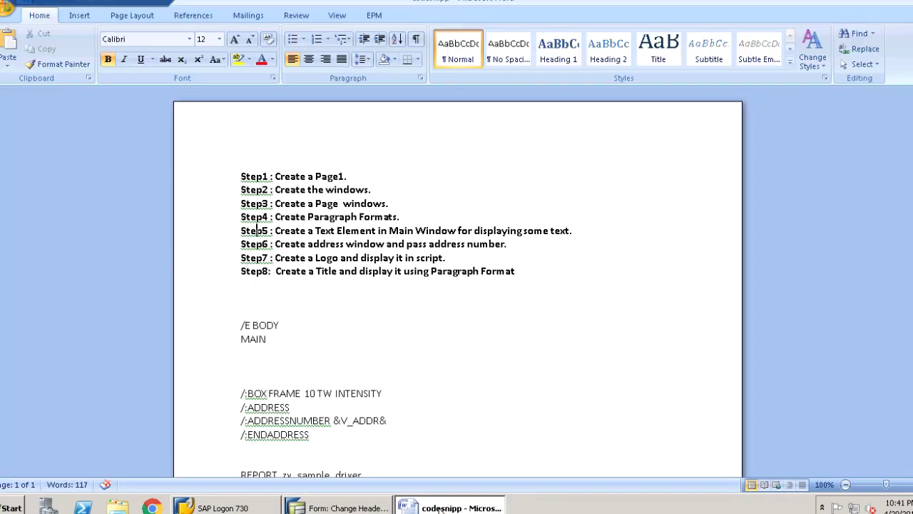
{"action": "left_click", "coordinate": [361, 176]}
{"action": "left_click_drag", "start_coordinate": [348, 176], "coordinate": [277, 177]}
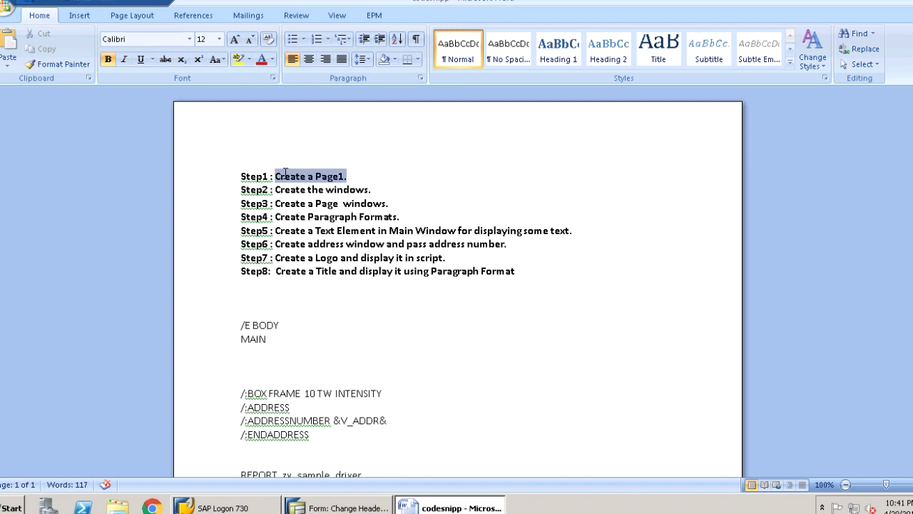
{"action": "left_click", "coordinate": [382, 189]}
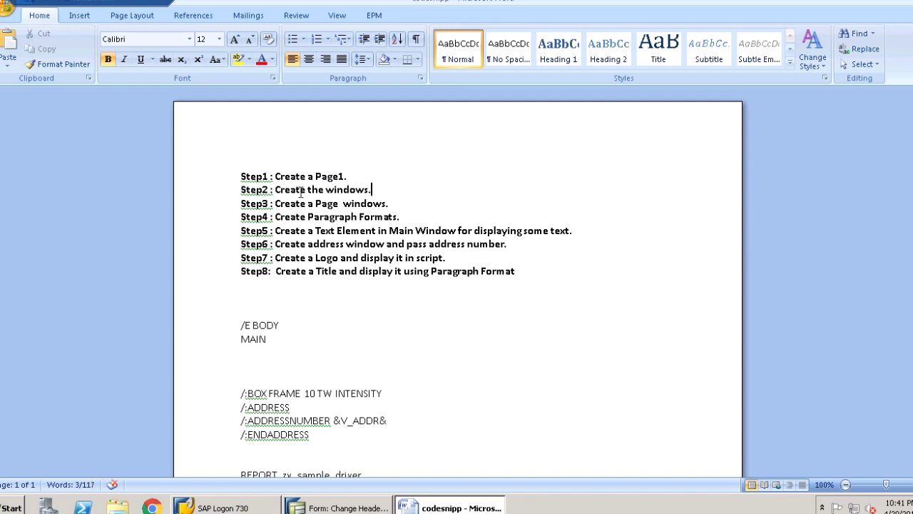
{"action": "left_click_drag", "start_coordinate": [374, 190], "coordinate": [277, 190]}
{"action": "left_click_drag", "start_coordinate": [391, 203], "coordinate": [407, 217]}
{"action": "left_click", "coordinate": [313, 216]}
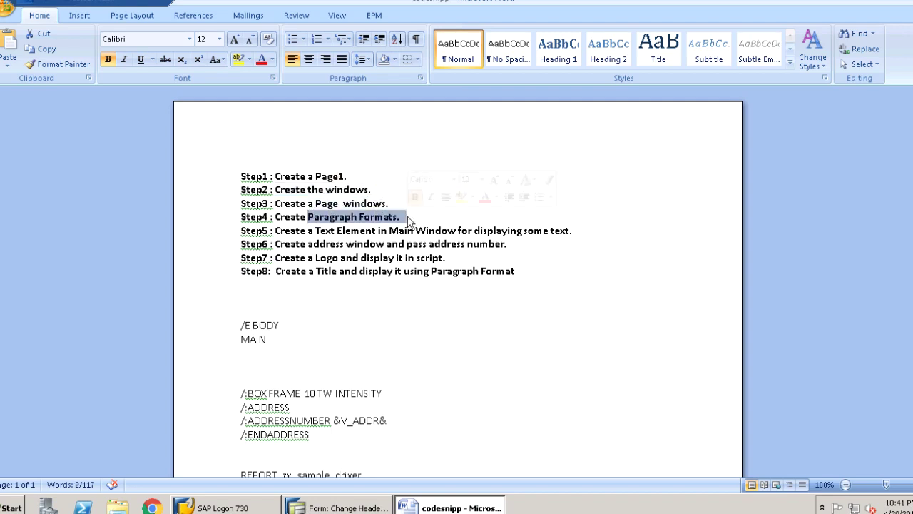
{"action": "left_click", "coordinate": [416, 257]}
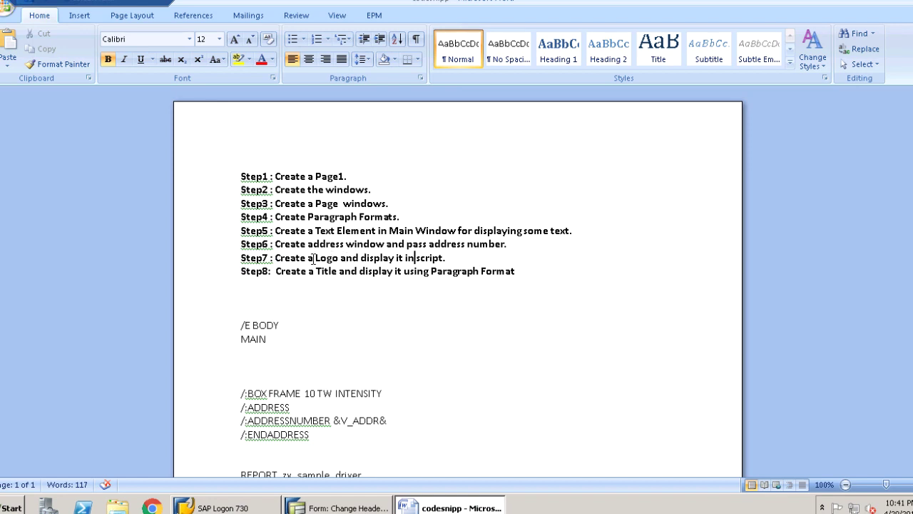
{"action": "left_click_drag", "start_coordinate": [308, 257], "coordinate": [350, 257]}
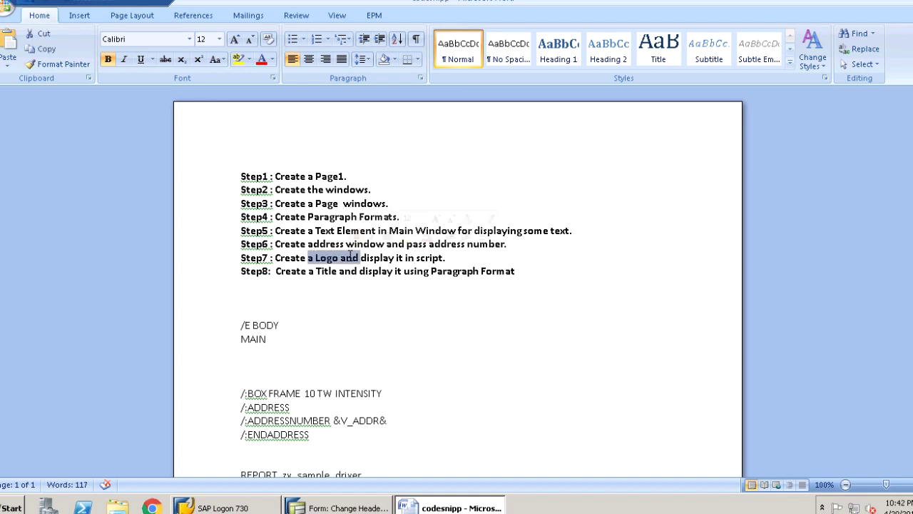
{"action": "left_click", "coordinate": [316, 271]}
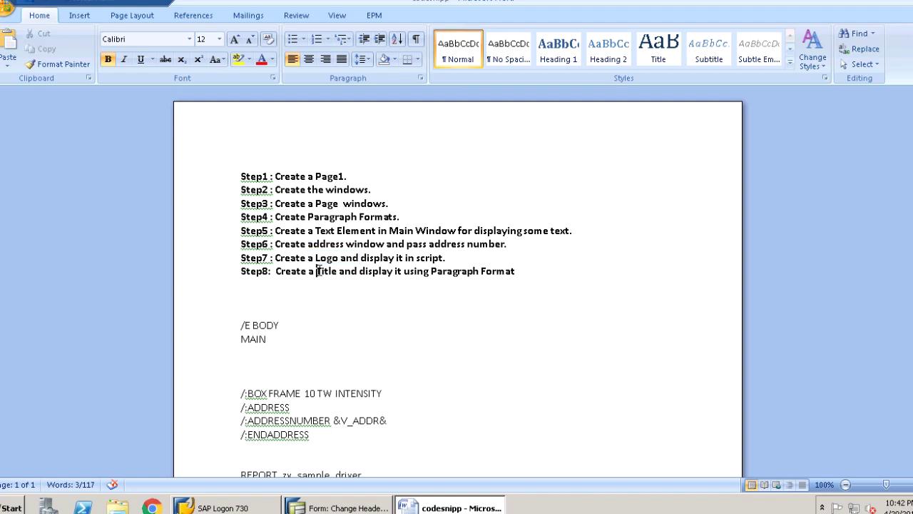
{"action": "left_click", "coordinate": [514, 272]}
{"action": "left_click", "coordinate": [334, 507]}
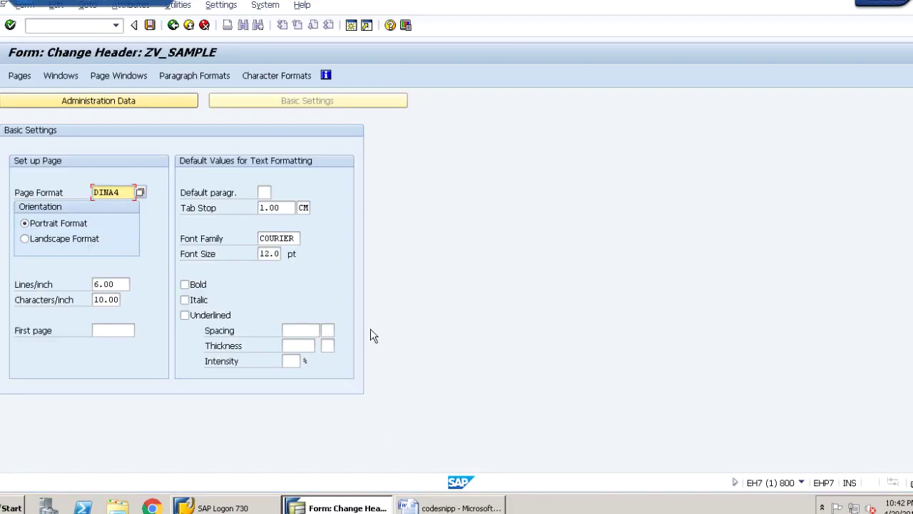
- Create page PAGE1 with meaning page1 on the form's Pages screen
{"action": "left_click", "coordinate": [23, 78]}
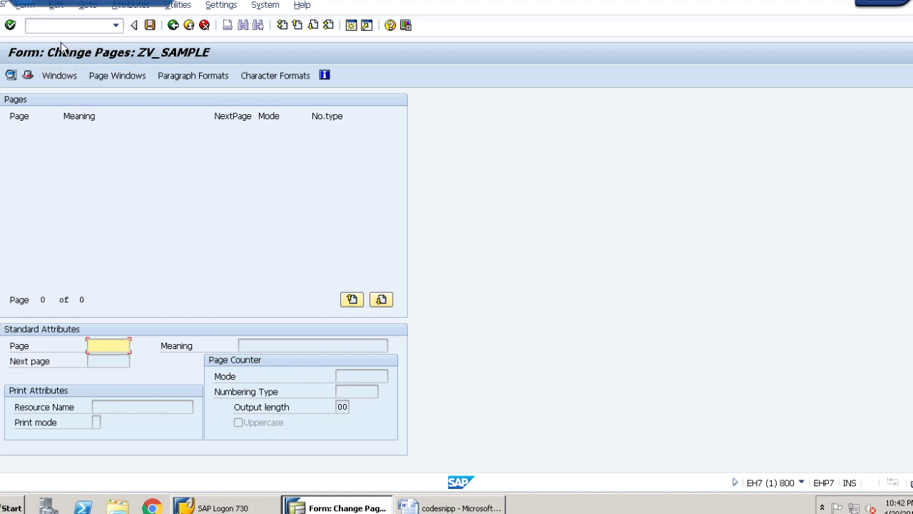
{"action": "left_click", "coordinate": [55, 6]}
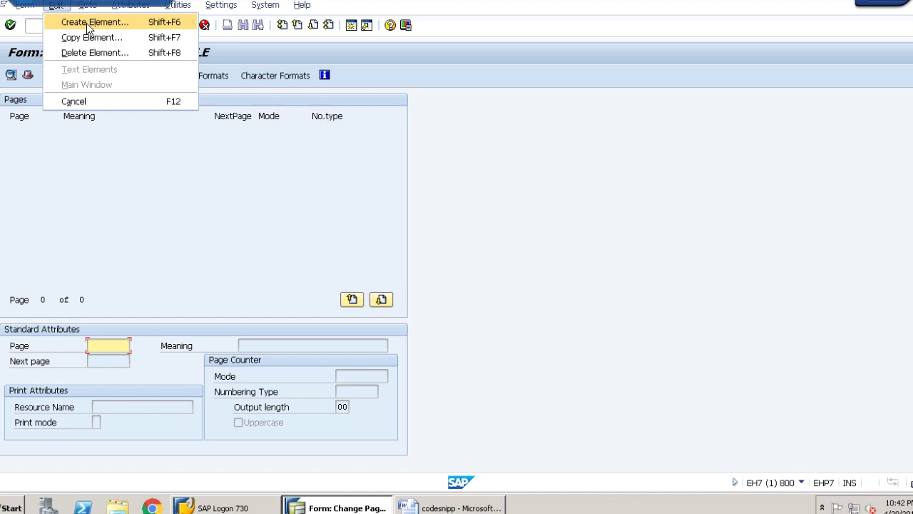
{"action": "left_click", "coordinate": [87, 22]}
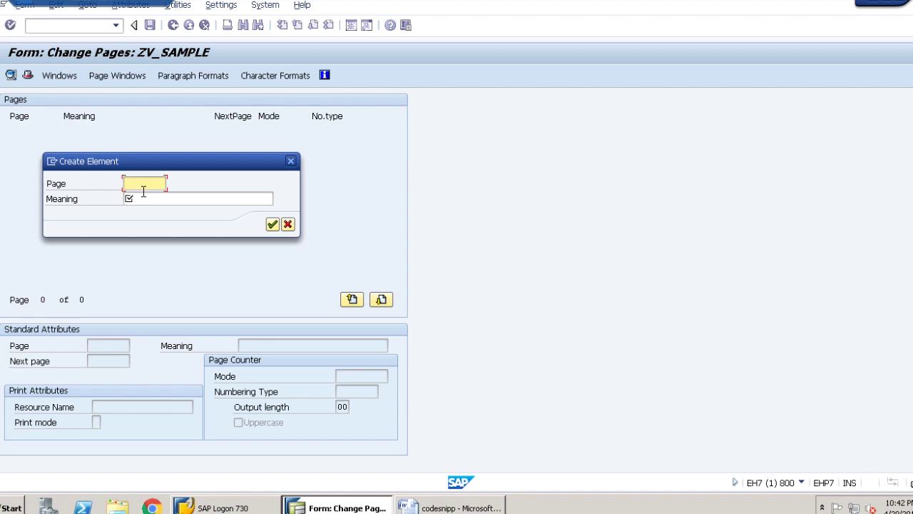
{"action": "type", "text": "page1"}
{"action": "key", "text": "Tab"}
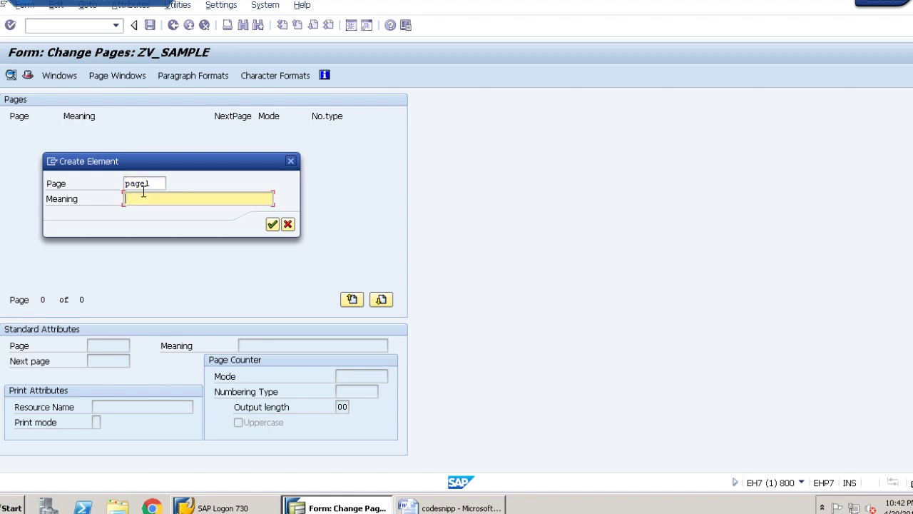
{"action": "type", "text": "page1"}
{"action": "left_click", "coordinate": [272, 224]}
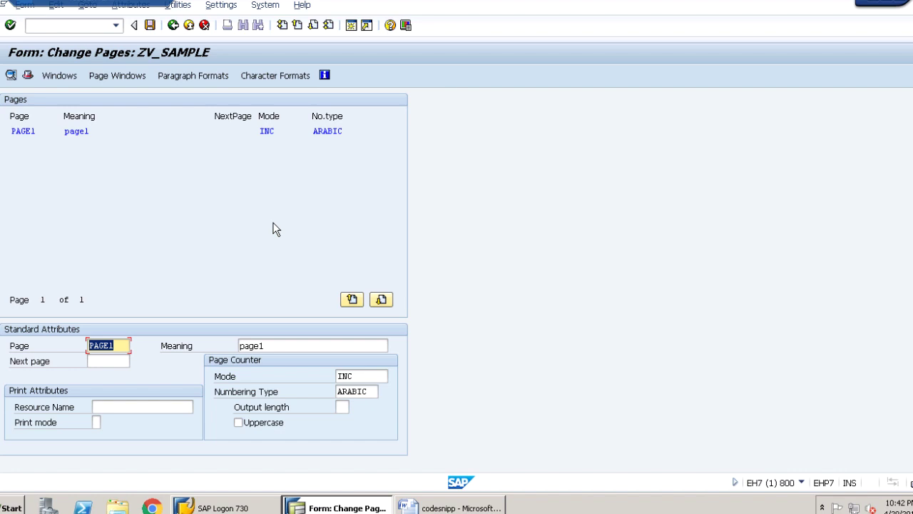
- Set PAGE1's next page to PAGE1, then bring the Word checklist back up
{"action": "left_click", "coordinate": [108, 362]}
{"action": "type", "text": "page1"}
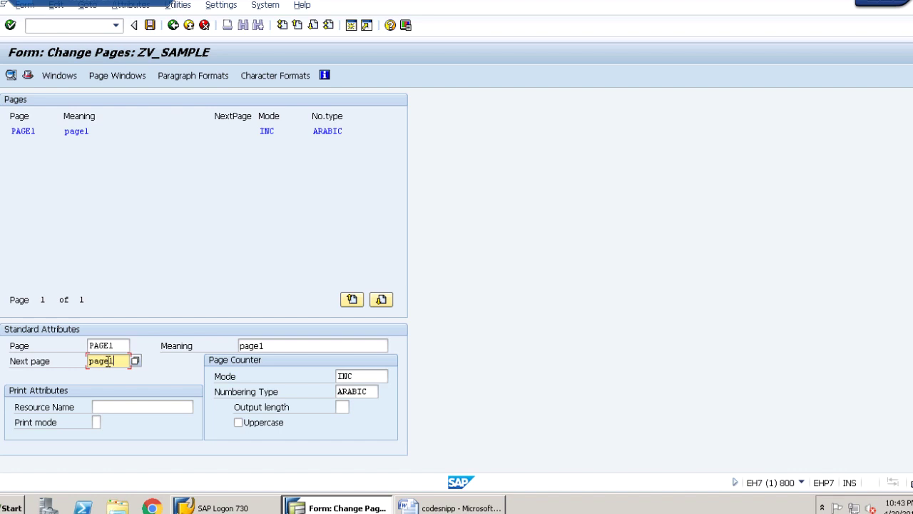
{"action": "key", "text": "Return"}
{"action": "left_click", "coordinate": [457, 507]}
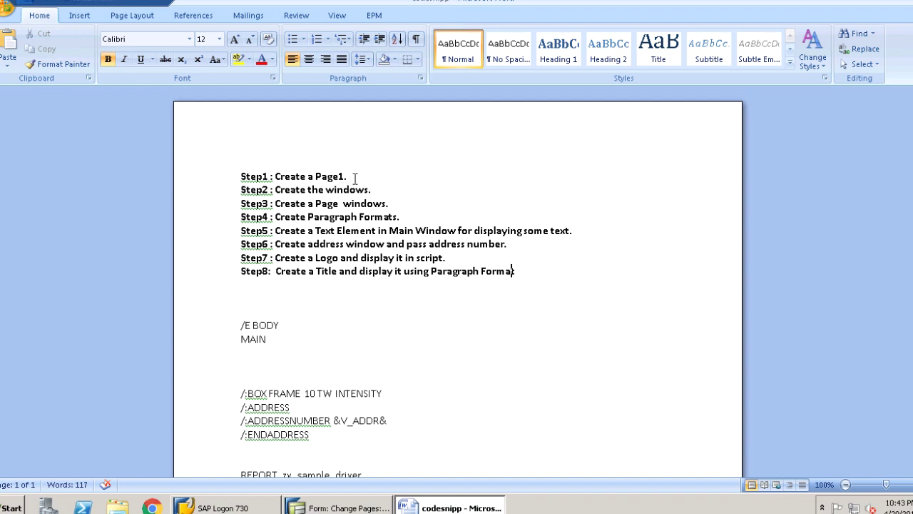
- Check the Step1 task in Word, then return to ZV_SAMPLE's Change Pages screen
{"action": "left_click_drag", "start_coordinate": [354, 179], "coordinate": [275, 178]}
{"action": "left_click", "coordinate": [302, 178]}
{"action": "left_click", "coordinate": [340, 508]}
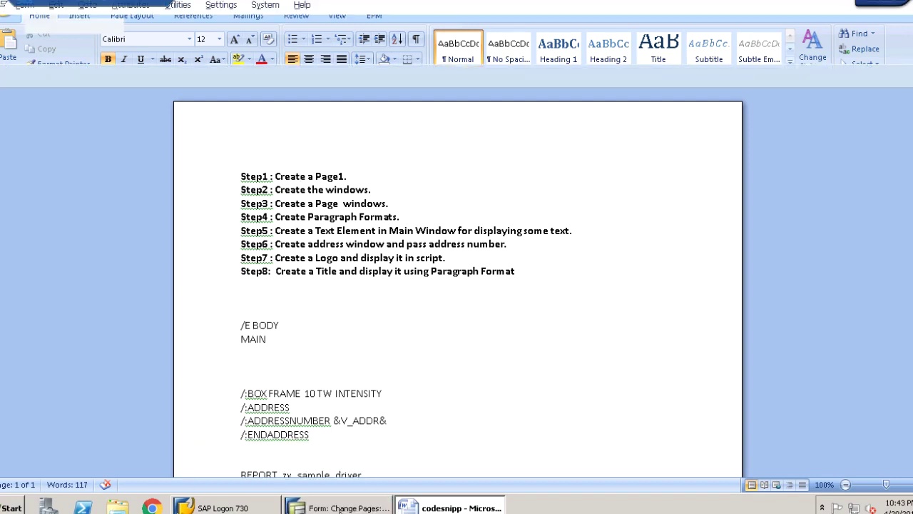
{"action": "left_click", "coordinate": [272, 216]}
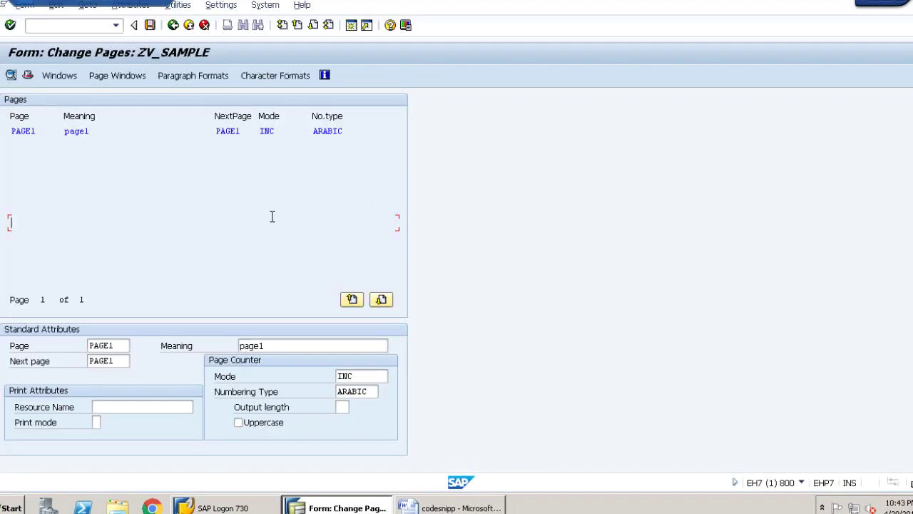
- Create window TITLE with meaning 'title' on the Windows screen
{"action": "left_click", "coordinate": [68, 80]}
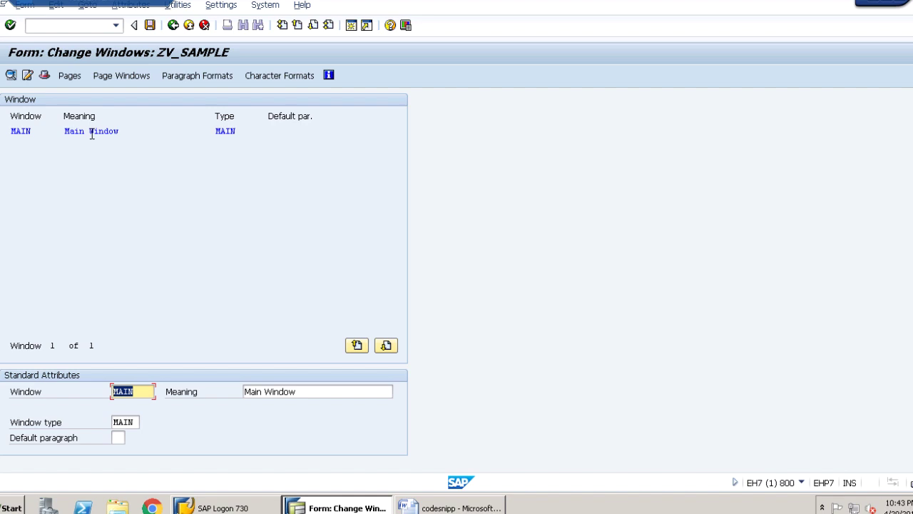
{"action": "left_click", "coordinate": [59, 8]}
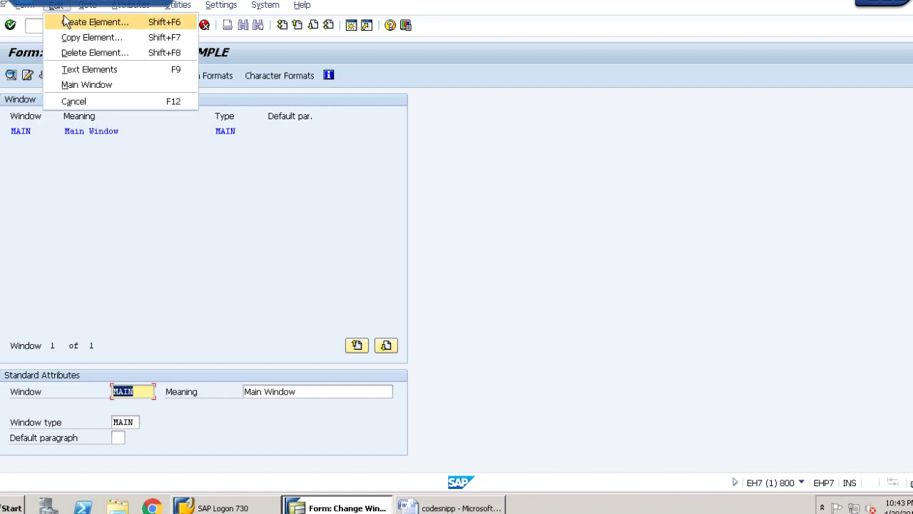
{"action": "left_click", "coordinate": [66, 23]}
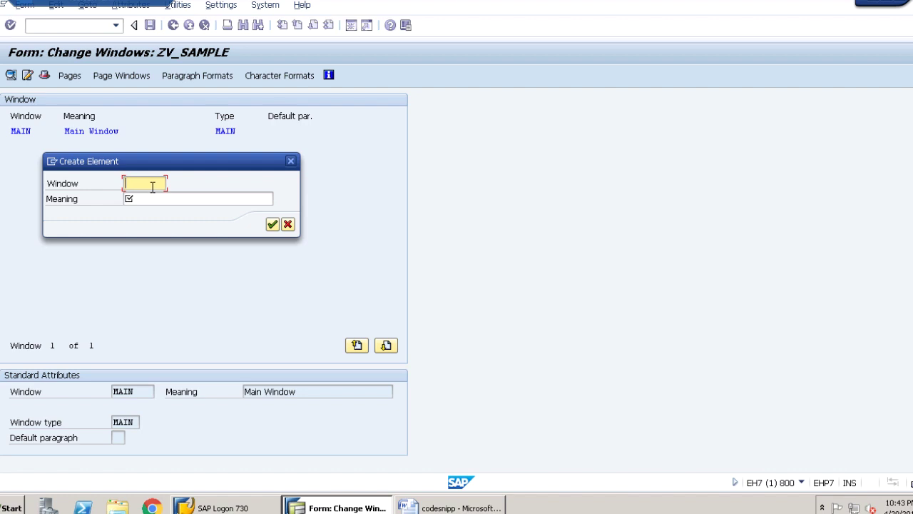
{"action": "type", "text": "TITLE"}
{"action": "key", "text": "Tab"}
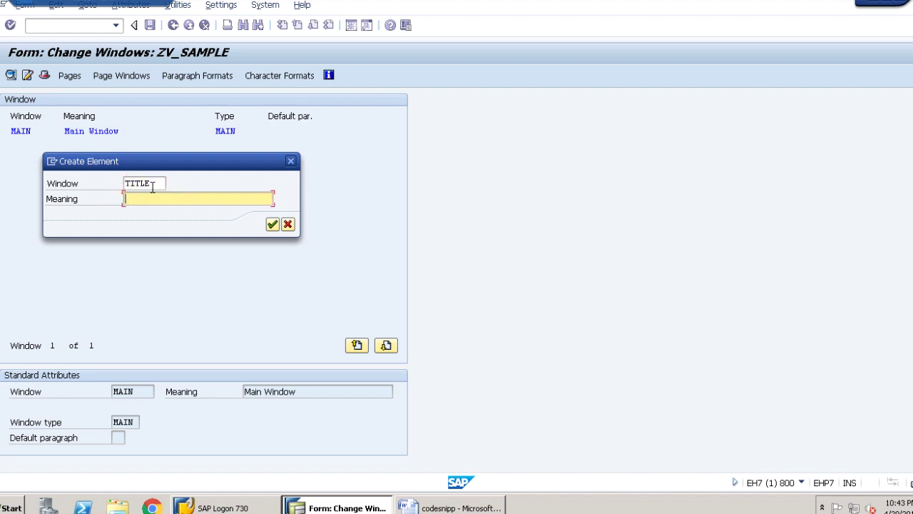
{"action": "type", "text": "title"}
{"action": "key", "text": "Return"}
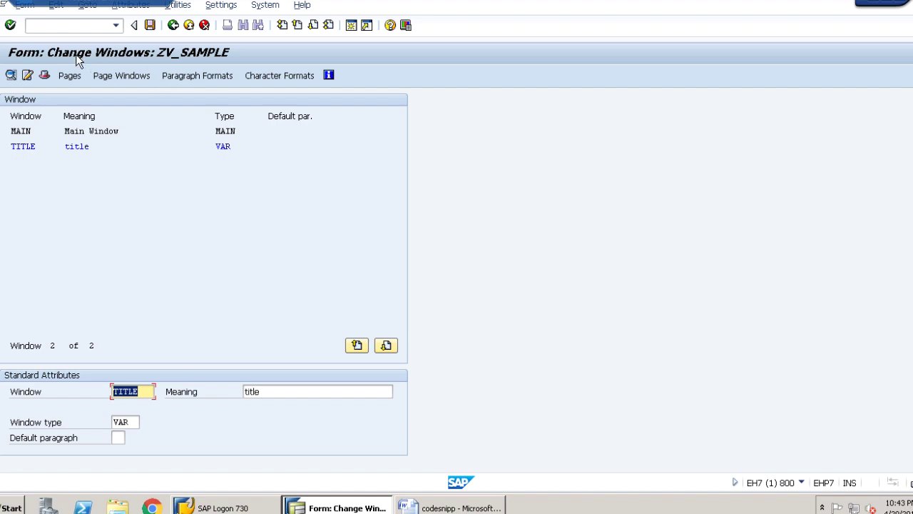
- Create window LOGO with meaning 'logo'
{"action": "left_click", "coordinate": [58, 7]}
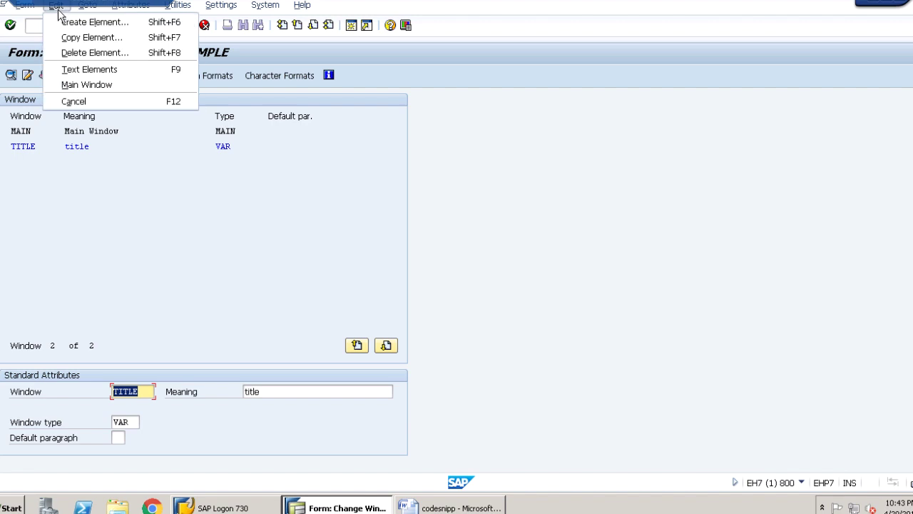
{"action": "left_click", "coordinate": [67, 22]}
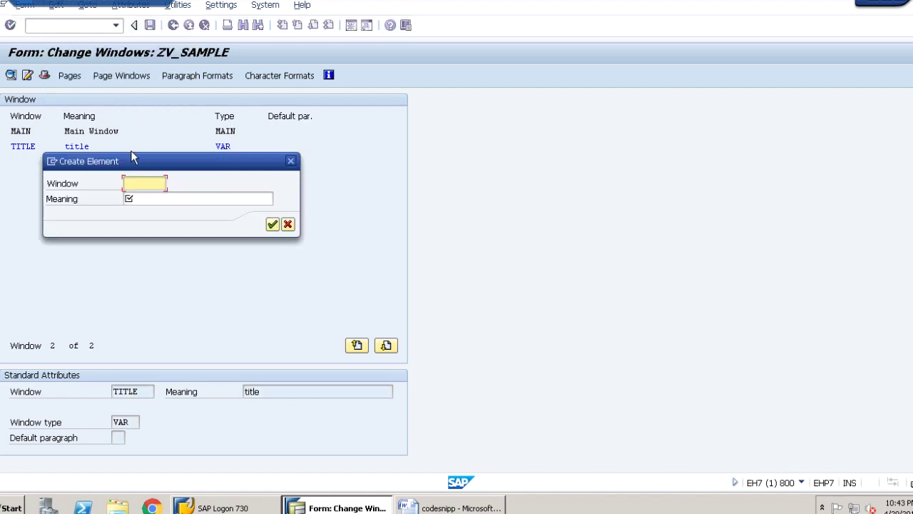
{"action": "type", "text": "LOGO"}
{"action": "key", "text": "Tab"}
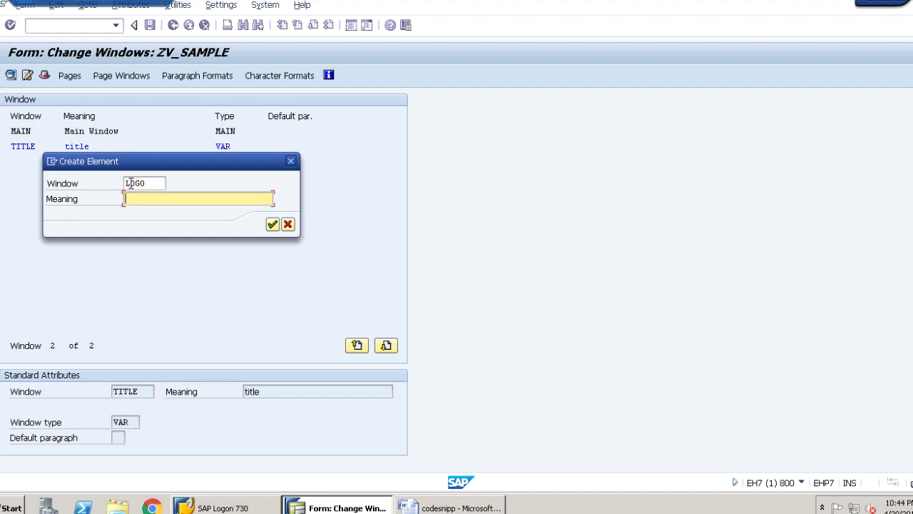
{"action": "type", "text": "logo"}
{"action": "left_click", "coordinate": [272, 225]}
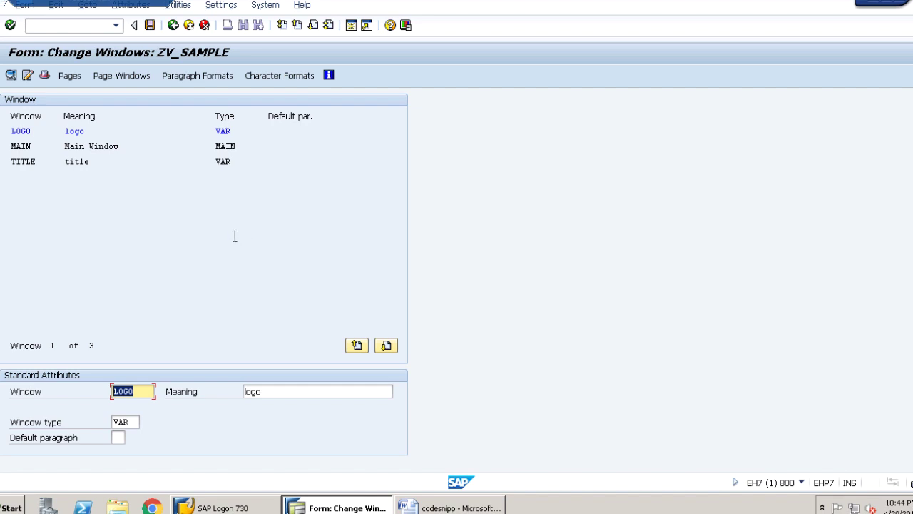
- Create window ADDRESS with meaning 'address', then bring up the Word notes
{"action": "left_click", "coordinate": [57, 7]}
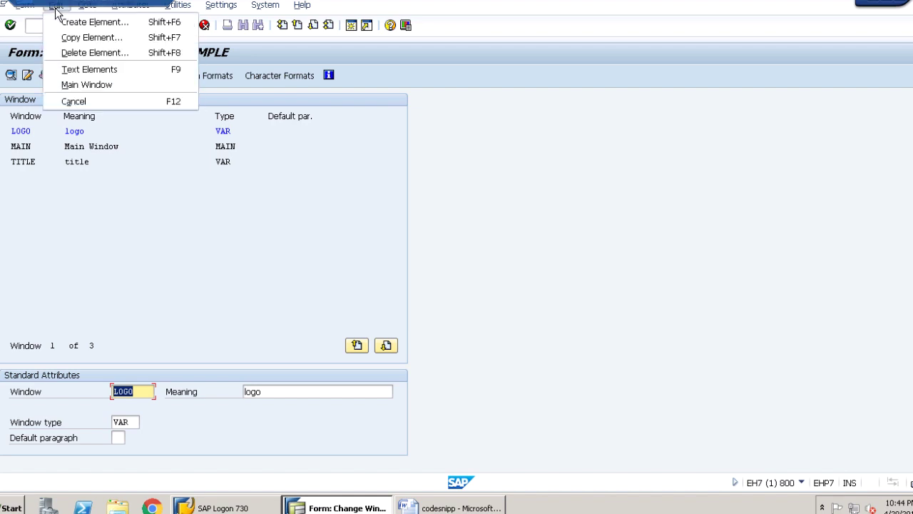
{"action": "left_click", "coordinate": [61, 21]}
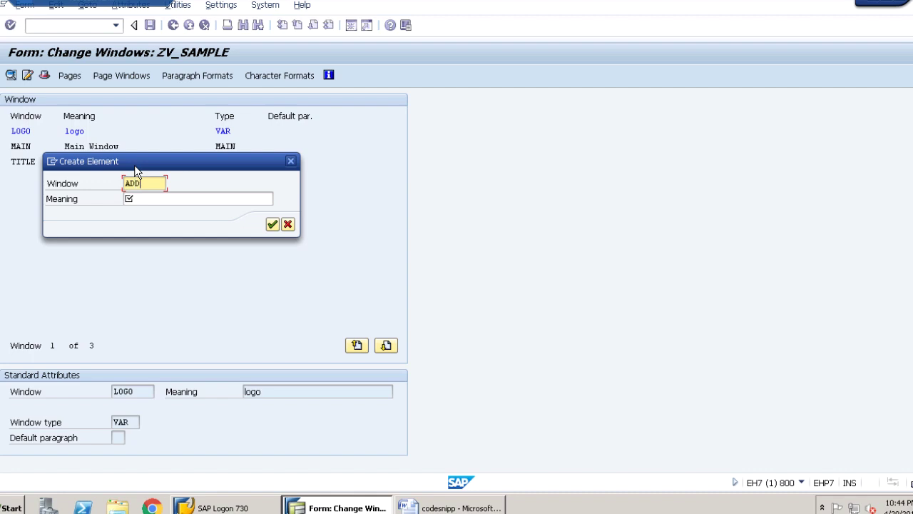
{"action": "key", "text": "Tab"}
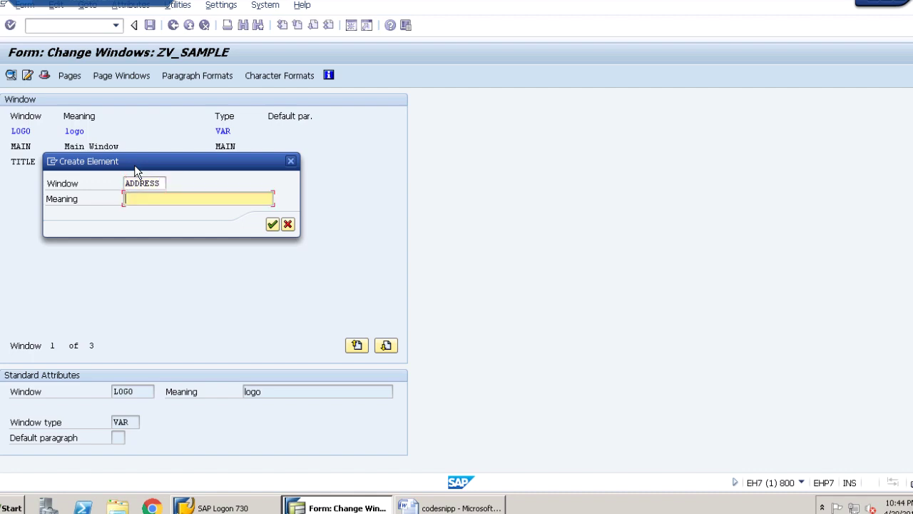
{"action": "type", "text": "ADD"}
{"action": "key", "text": "BackSpace"}
{"action": "key", "text": "BackSpace"}
{"action": "key", "text": "BackSpace"}
{"action": "type", "text": "address"}
{"action": "left_click", "coordinate": [273, 225]}
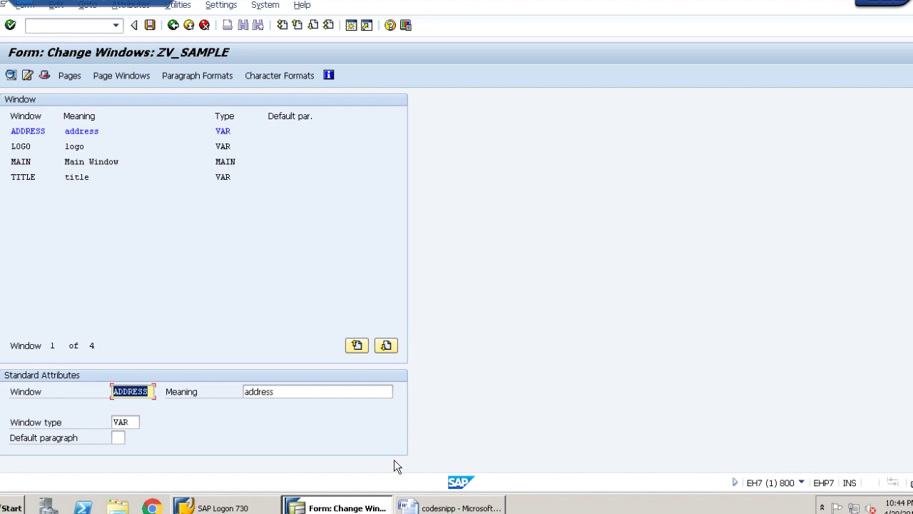
{"action": "left_click", "coordinate": [434, 507]}
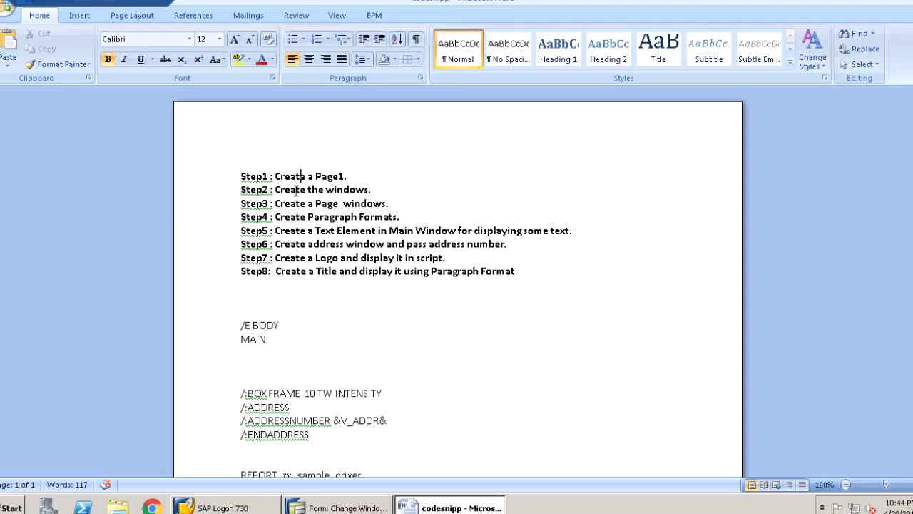
- Check Step3 in the Word notes, then return to the SAP form's window list
{"action": "left_click_drag", "start_coordinate": [277, 204], "coordinate": [377, 199]}
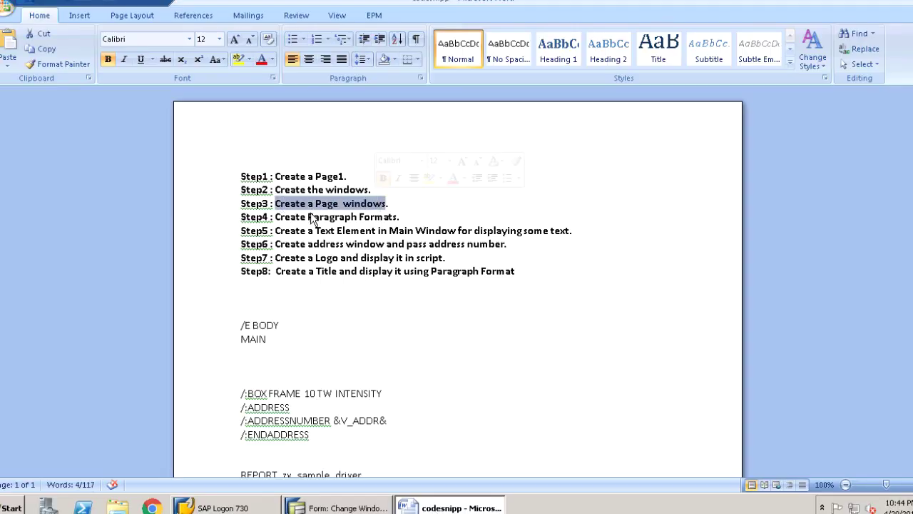
{"action": "left_click", "coordinate": [372, 231]}
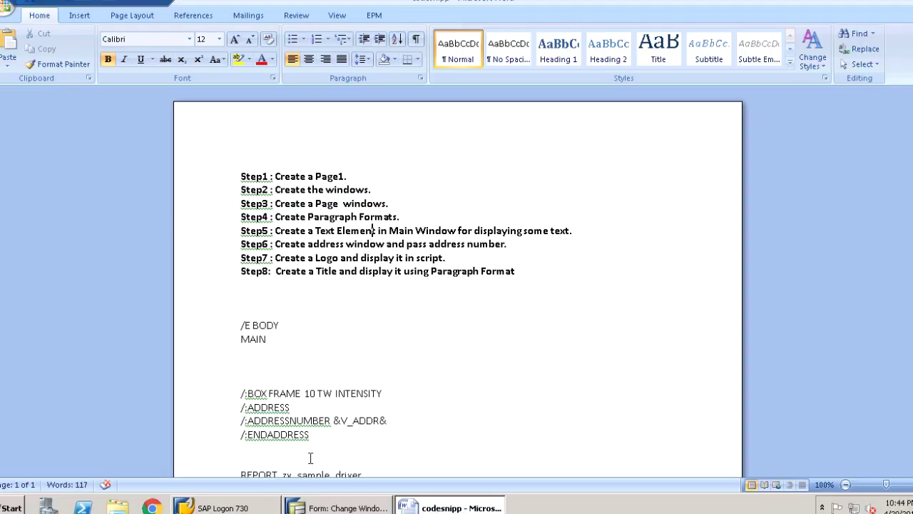
{"action": "left_click", "coordinate": [314, 505]}
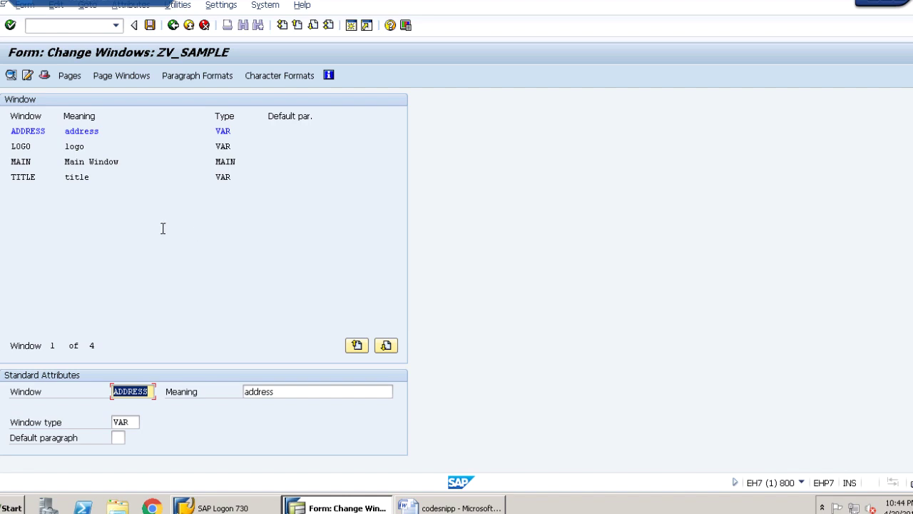
- Place the ADDRESS window on page PAGE1
{"action": "left_click", "coordinate": [127, 78]}
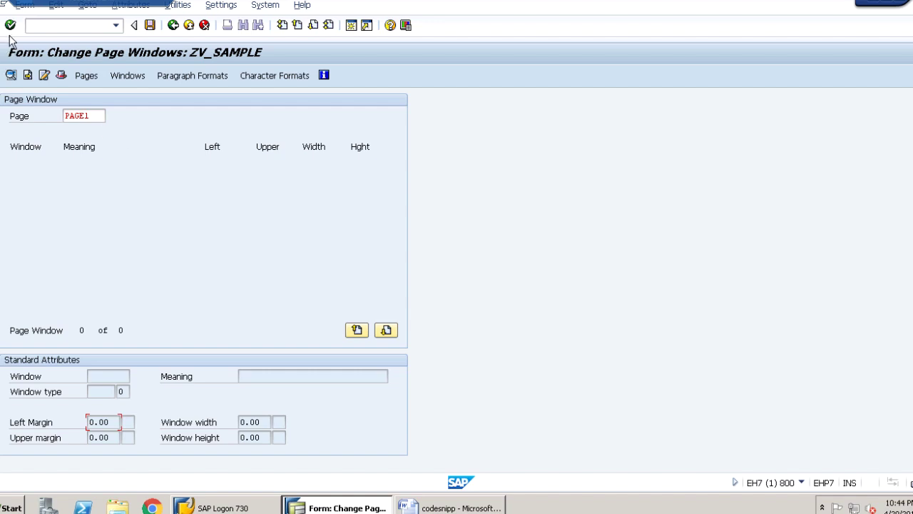
{"action": "left_click", "coordinate": [59, 9]}
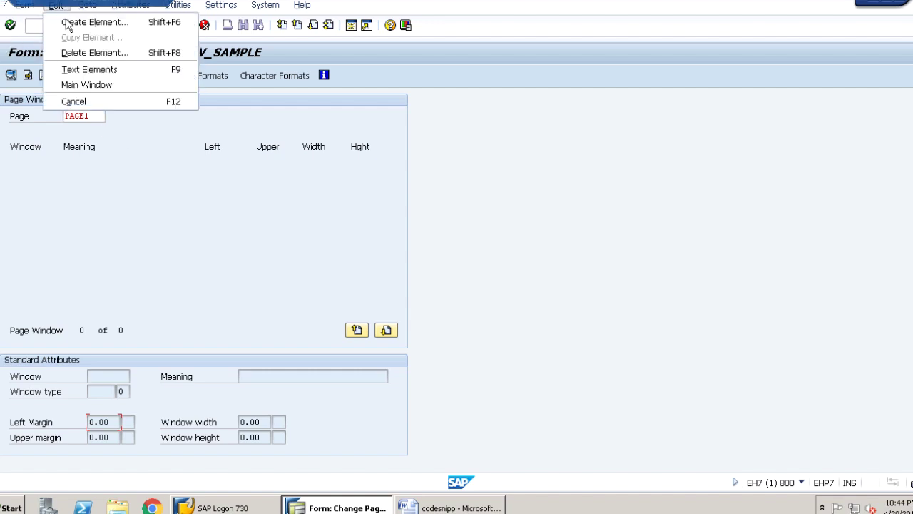
{"action": "left_click", "coordinate": [72, 22]}
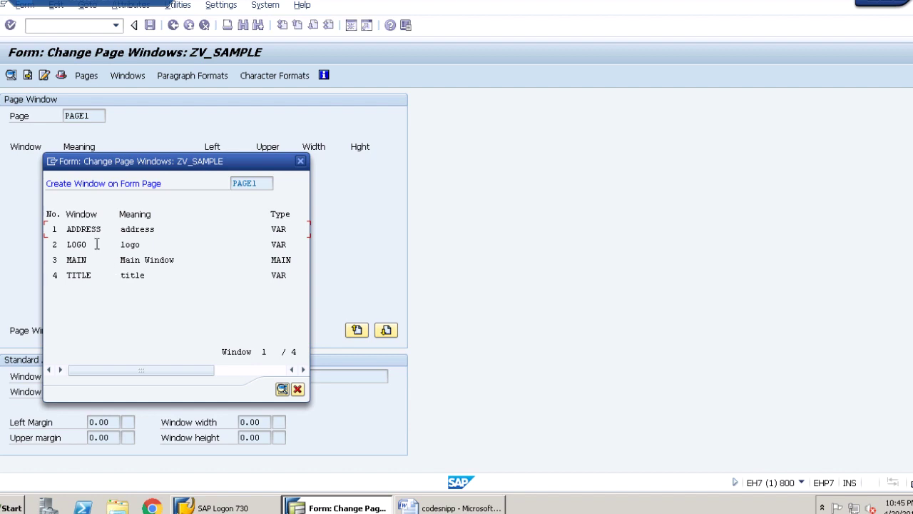
{"action": "double_click", "coordinate": [81, 229]}
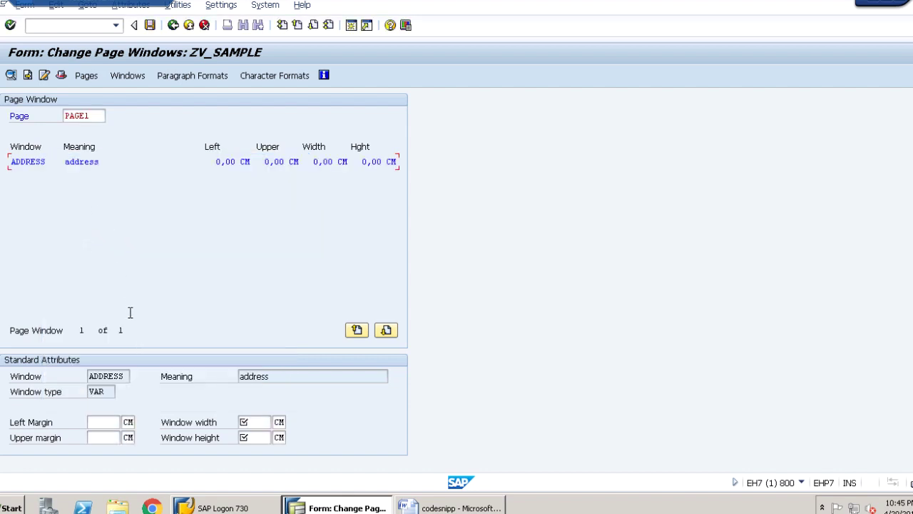
- Set ADDRESS's left margin, upper margin, width and height all to 6 cm
{"action": "left_click", "coordinate": [107, 420]}
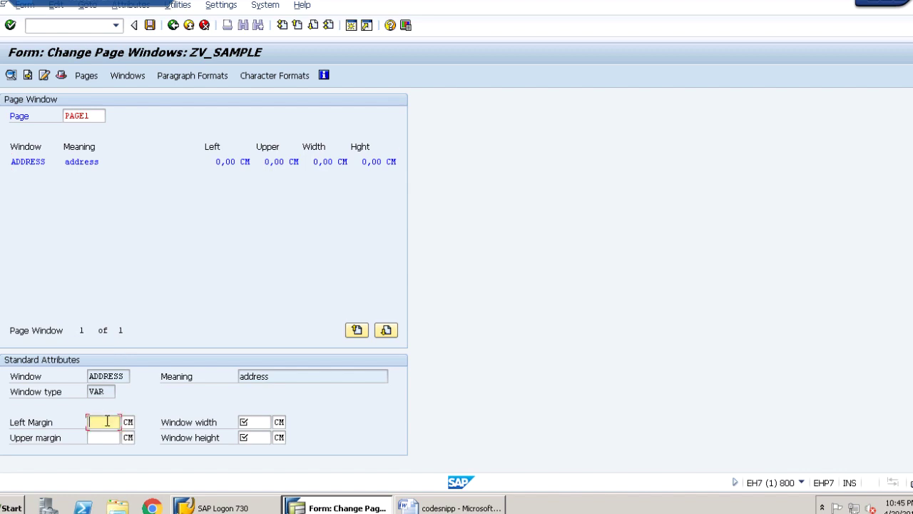
{"action": "type", "text": "6"}
{"action": "key", "text": "Tab"}
{"action": "key", "text": "Tab"}
{"action": "type", "text": "6"}
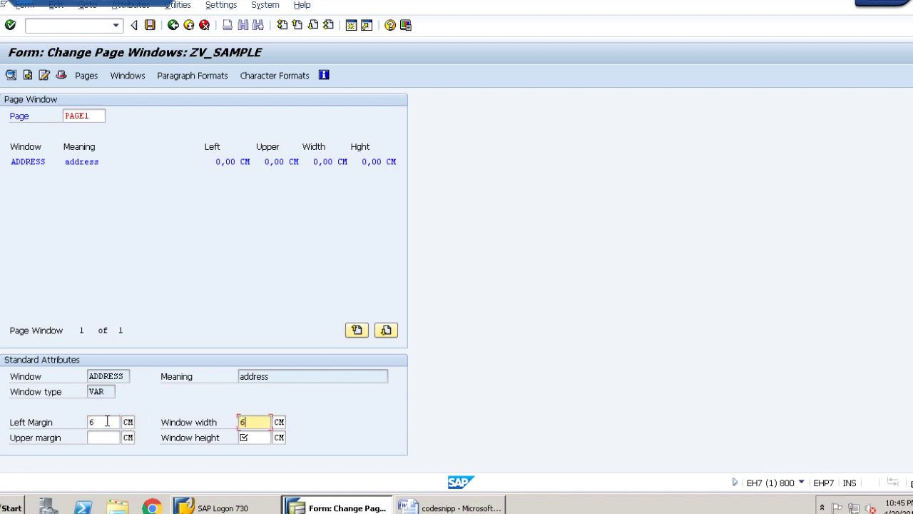
{"action": "key", "text": "Tab"}
{"action": "key", "text": "Tab"}
{"action": "type", "text": "6"}
{"action": "key", "text": "Tab"}
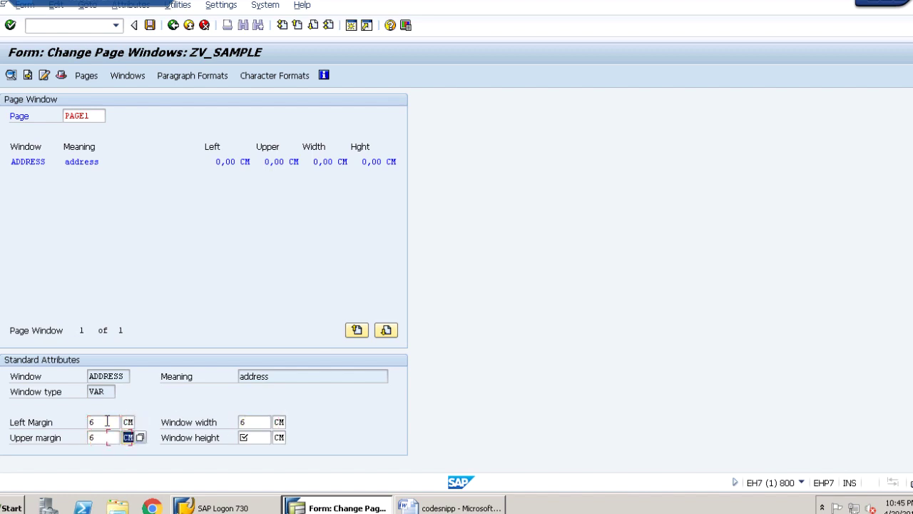
{"action": "key", "text": "Tab"}
{"action": "type", "text": "6"}
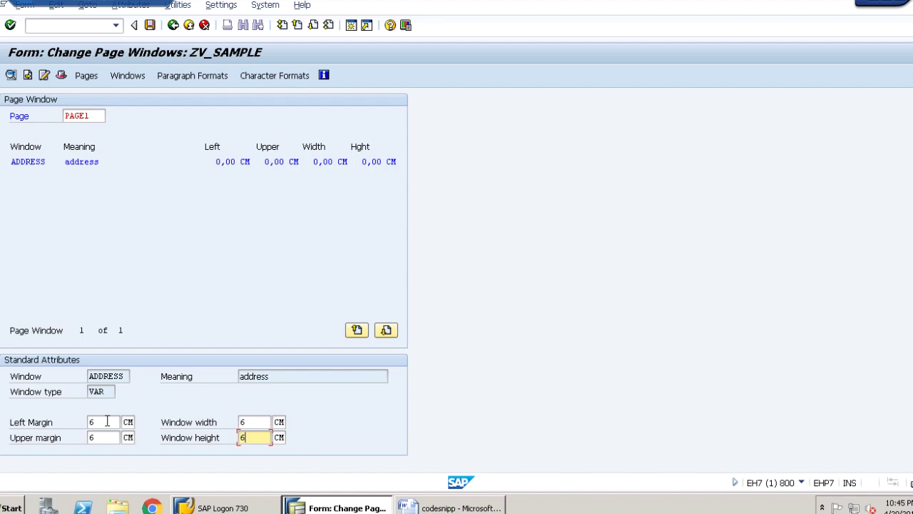
{"action": "key", "text": "Return"}
{"action": "left_click", "coordinate": [55, 7]}
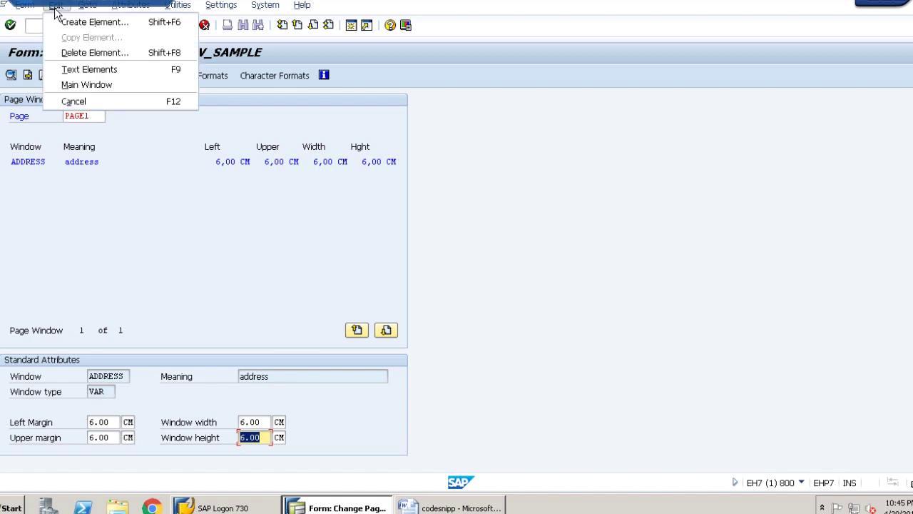
- Place the LOGO window on PAGE1 with all margins and sizes at 5 cm
{"action": "left_click", "coordinate": [68, 23]}
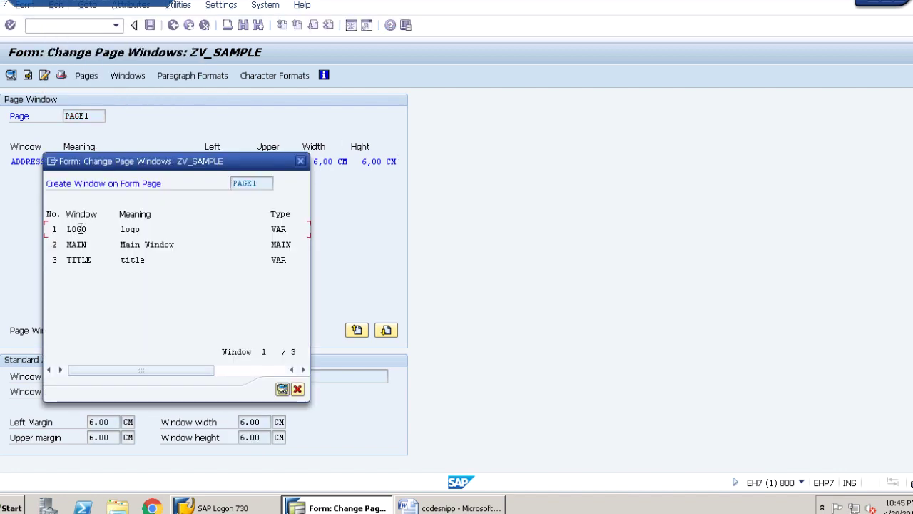
{"action": "double_click", "coordinate": [79, 229]}
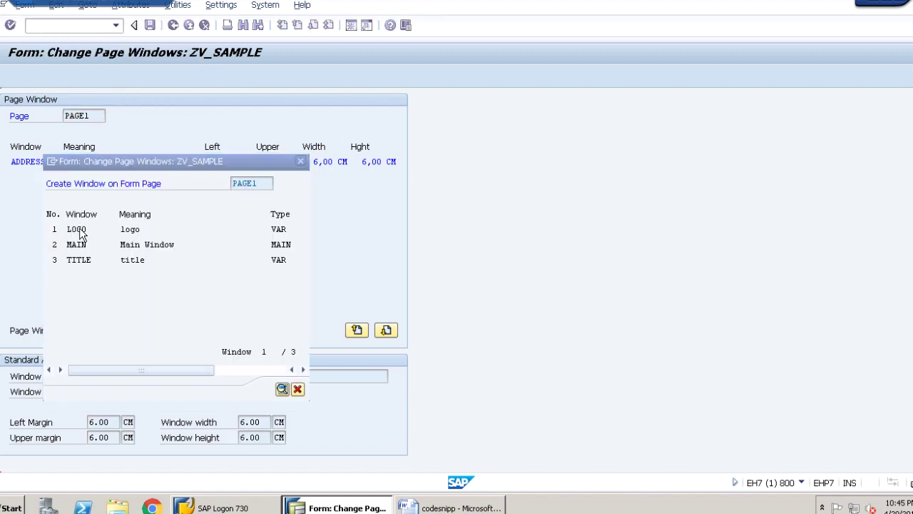
{"action": "left_click", "coordinate": [108, 419]}
{"action": "type", "text": "5"}
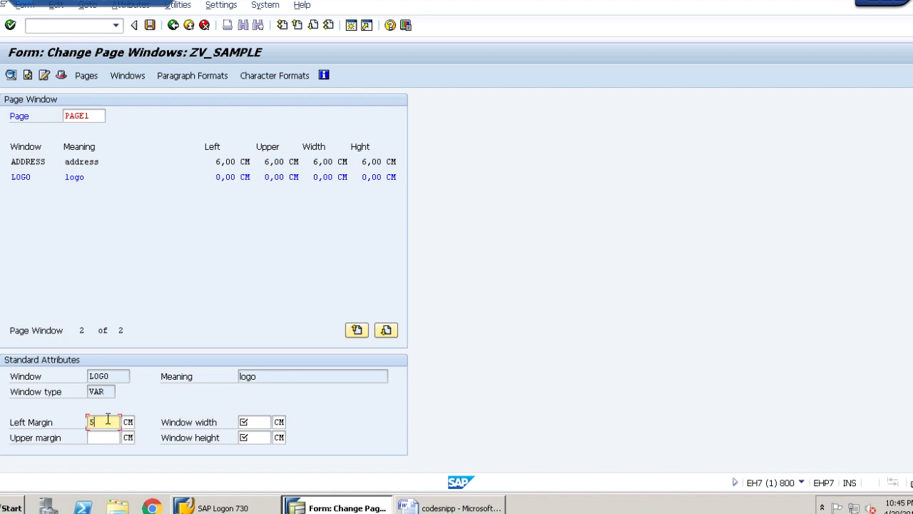
{"action": "key", "text": "Tab"}
{"action": "key", "text": "Tab"}
{"action": "type", "text": "5"}
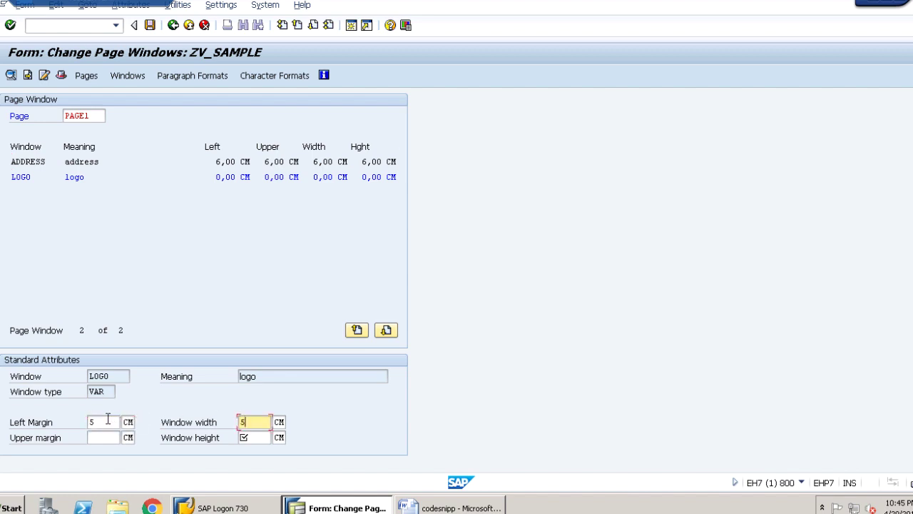
{"action": "key", "text": "Tab"}
{"action": "key", "text": "Tab"}
{"action": "type", "text": "5"}
{"action": "key", "text": "Tab"}
{"action": "key", "text": "Tab"}
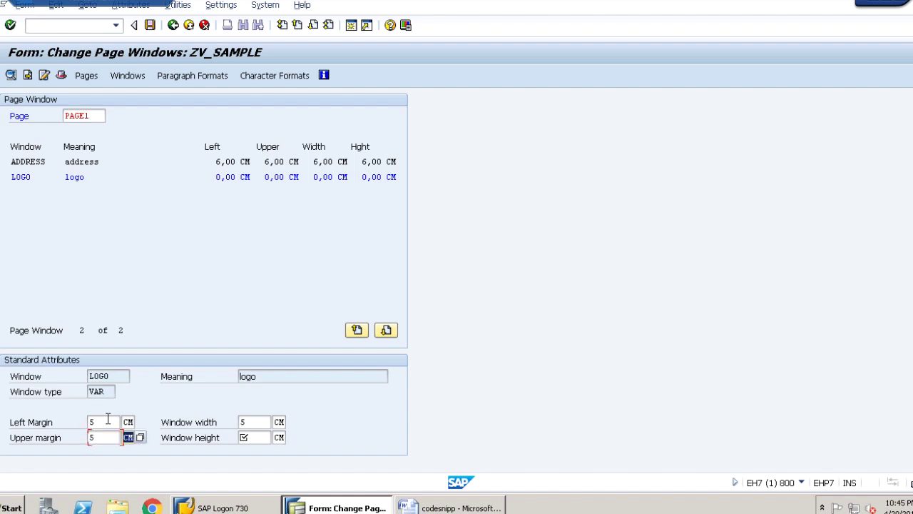
{"action": "type", "text": "5"}
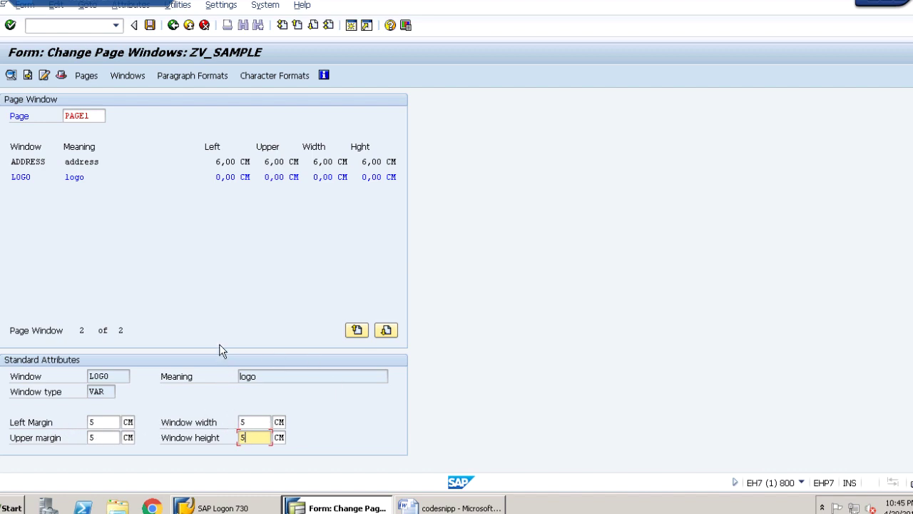
{"action": "key", "text": "Return"}
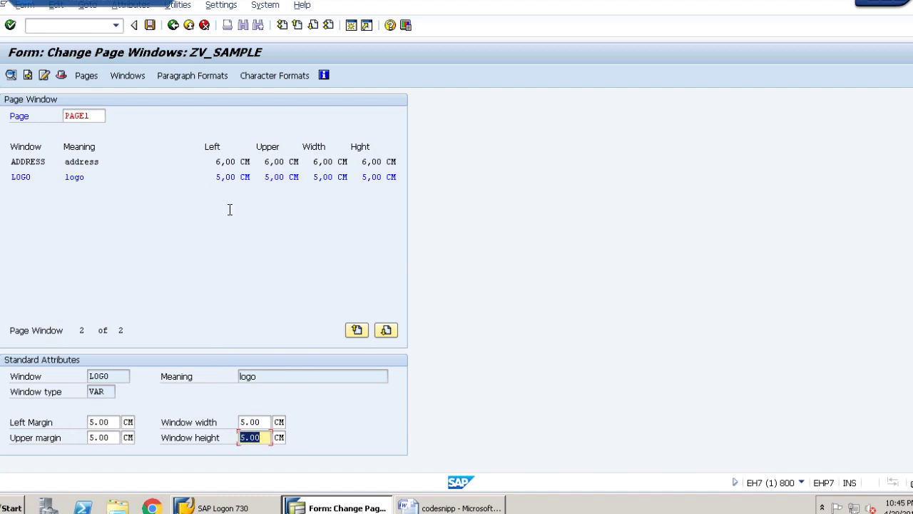
- Place the MAIN window on PAGE1 at 3, 3, 4, 3 cm
{"action": "left_click", "coordinate": [57, 7]}
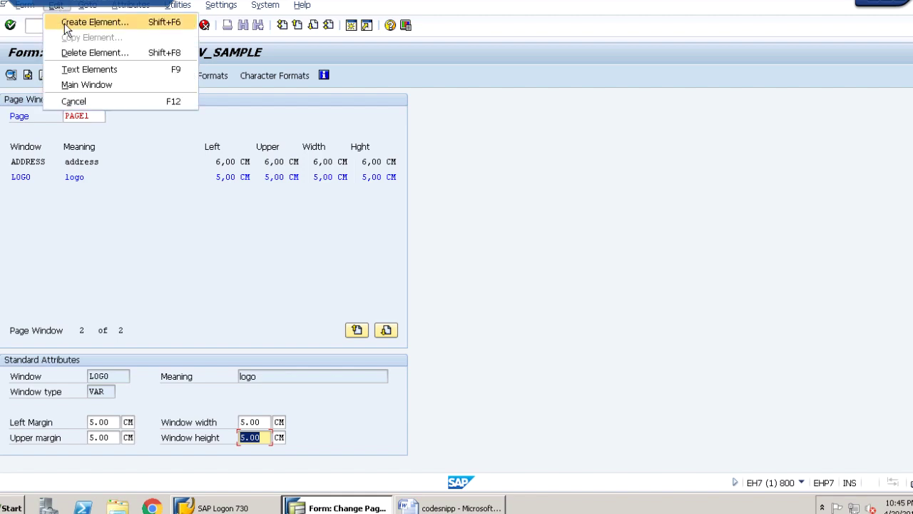
{"action": "left_click", "coordinate": [68, 22]}
{"action": "double_click", "coordinate": [74, 229]}
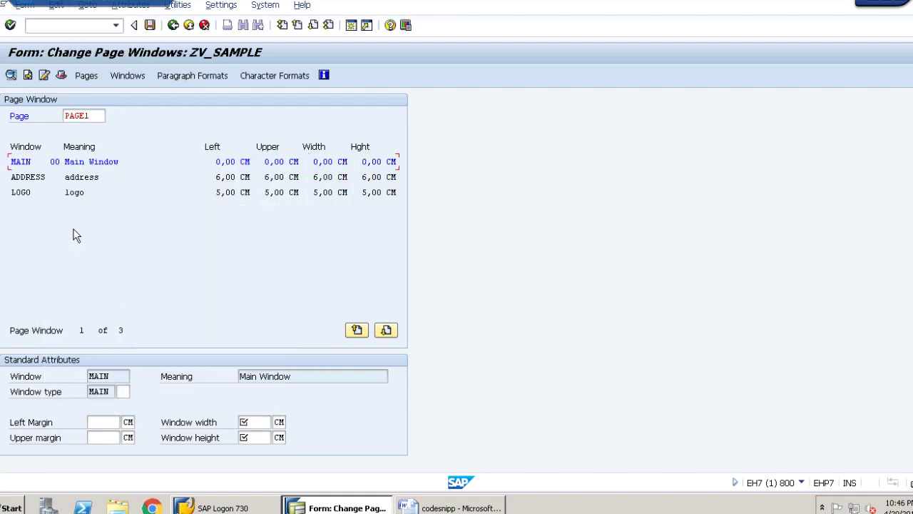
{"action": "left_click", "coordinate": [100, 422]}
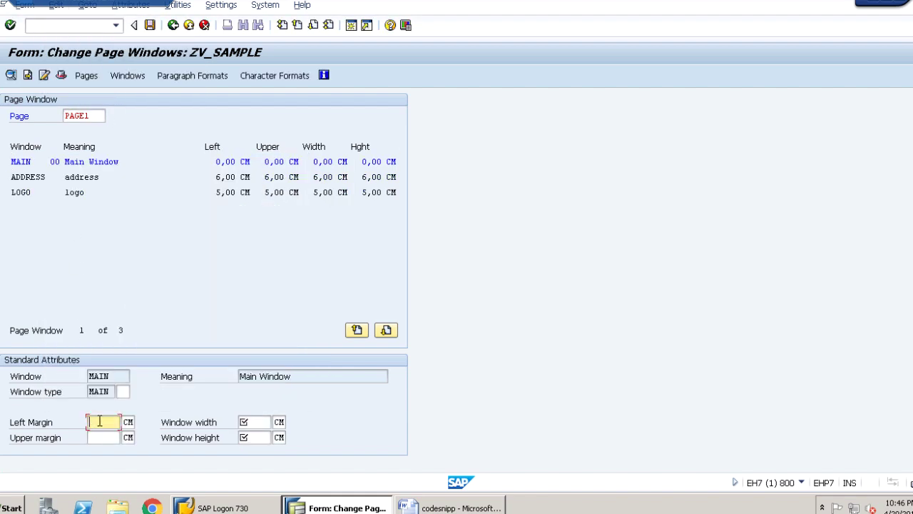
{"action": "type", "text": "3"}
{"action": "key", "text": "Tab"}
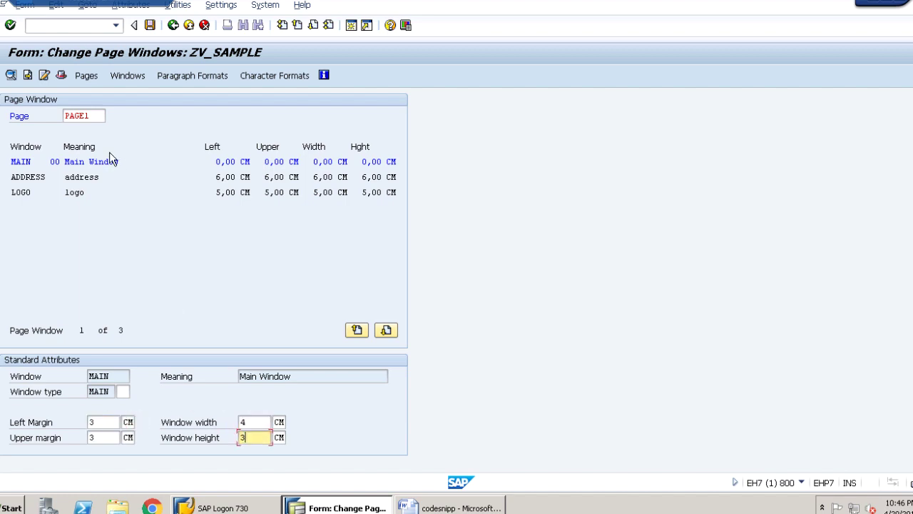
{"action": "key", "text": "Return"}
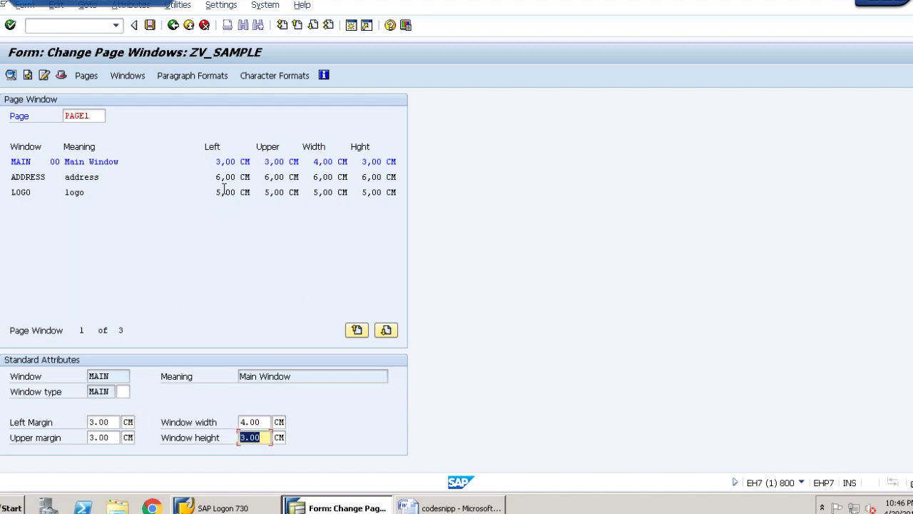
- Place the TITLE window on PAGE1 at 2 cm throughout, then bring up Word
{"action": "left_click", "coordinate": [56, 5]}
{"action": "left_click", "coordinate": [68, 21]}
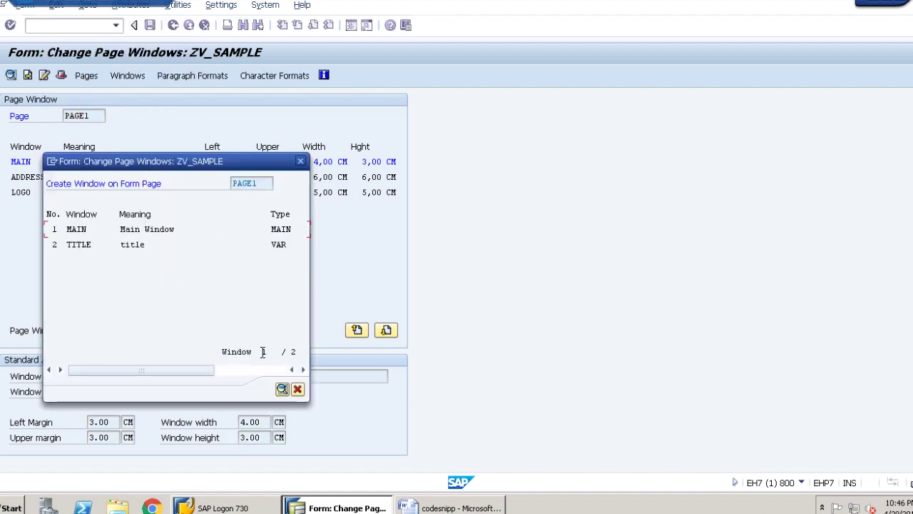
{"action": "double_click", "coordinate": [77, 245]}
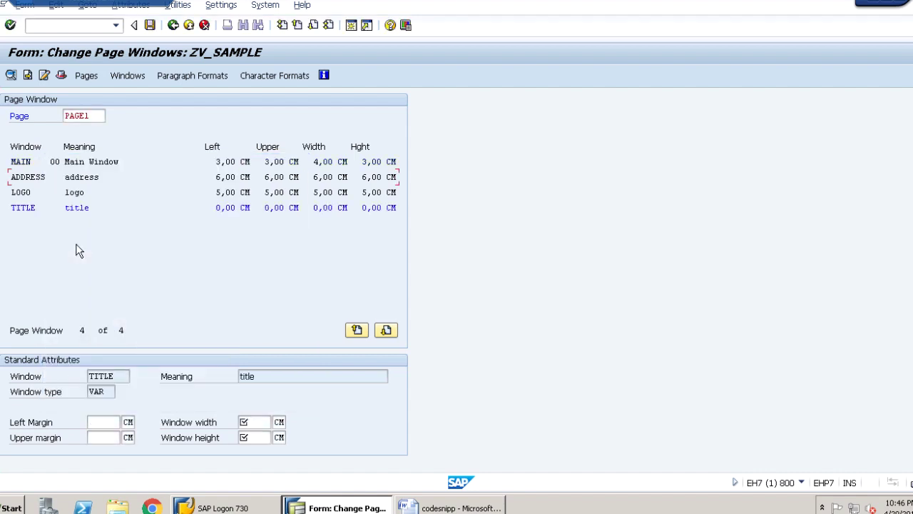
{"action": "left_click", "coordinate": [103, 422]}
{"action": "type", "text": "2"}
{"action": "key", "text": "Tab"}
{"action": "type", "text": "2"}
{"action": "key", "text": "Tab"}
{"action": "type", "text": "2"}
{"action": "key", "text": "Tab"}
{"action": "type", "text": "2"}
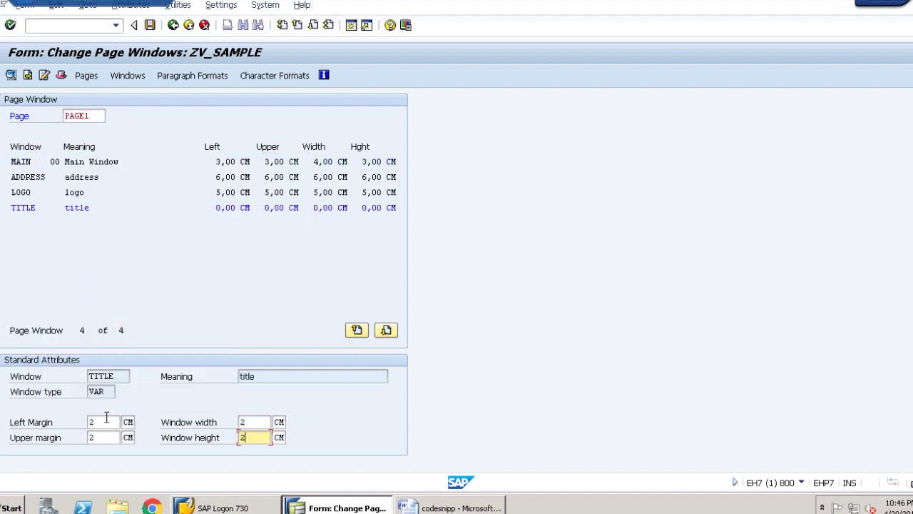
{"action": "key", "text": "Return"}
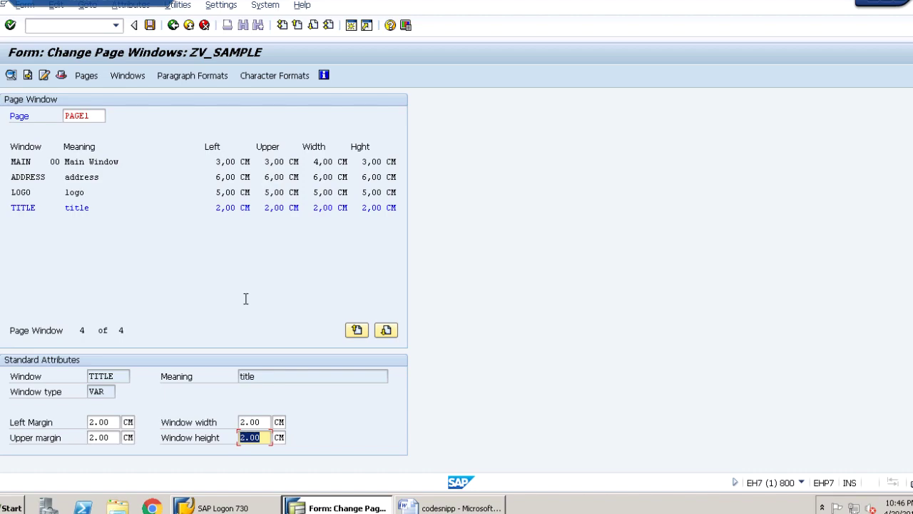
{"action": "left_click", "coordinate": [425, 500]}
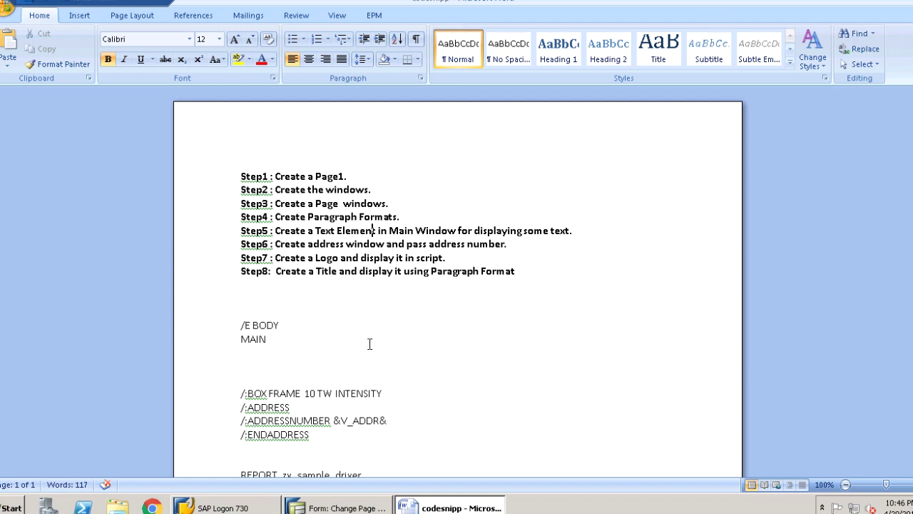
- Return from the Word checklist to PAGE1's Change Page Windows screen
{"action": "left_click", "coordinate": [360, 508]}
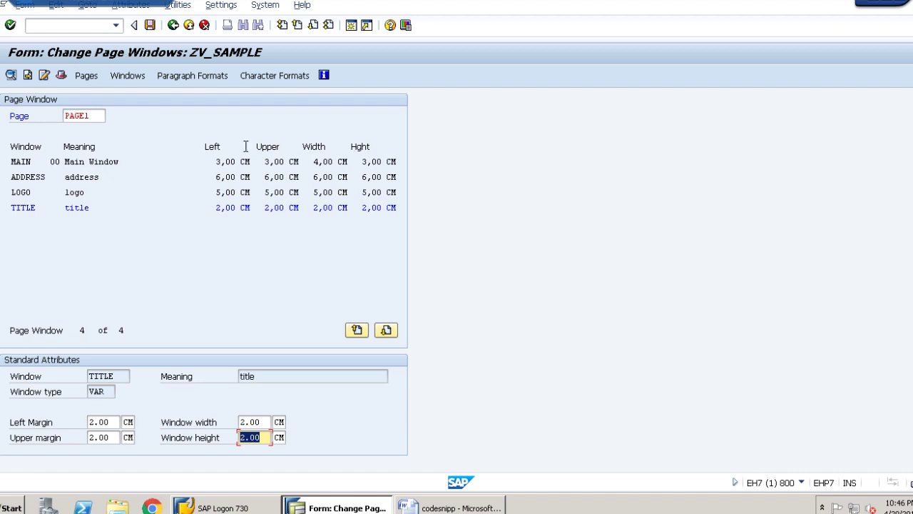
- Create paragraph format TL with description 'title'
{"action": "left_click", "coordinate": [207, 74]}
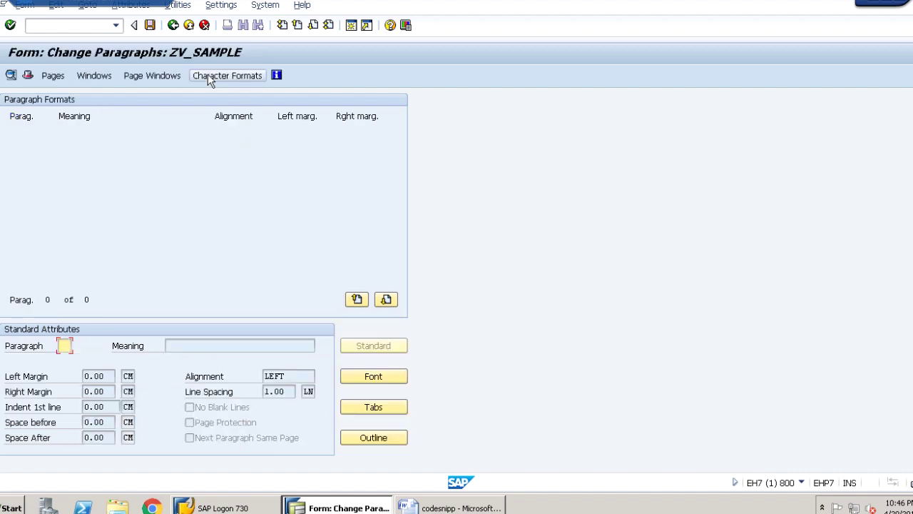
{"action": "left_click", "coordinate": [147, 142]}
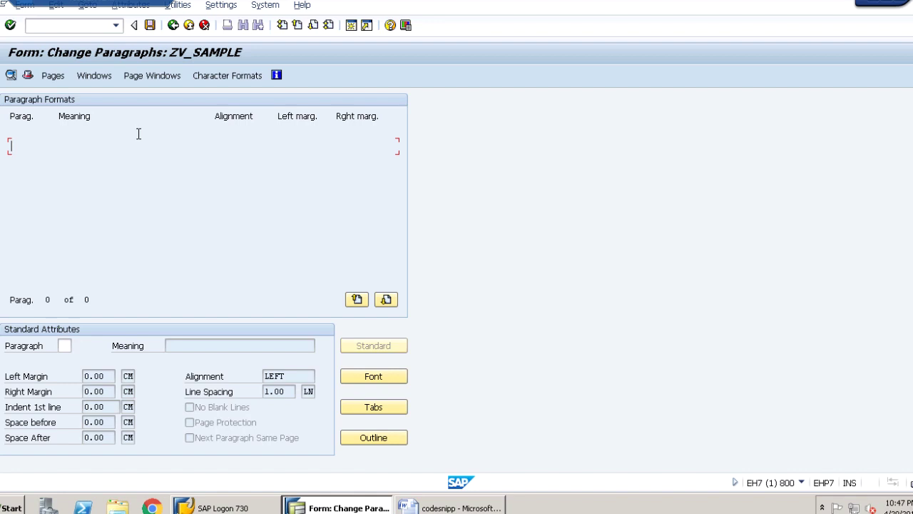
{"action": "left_click", "coordinate": [57, 6]}
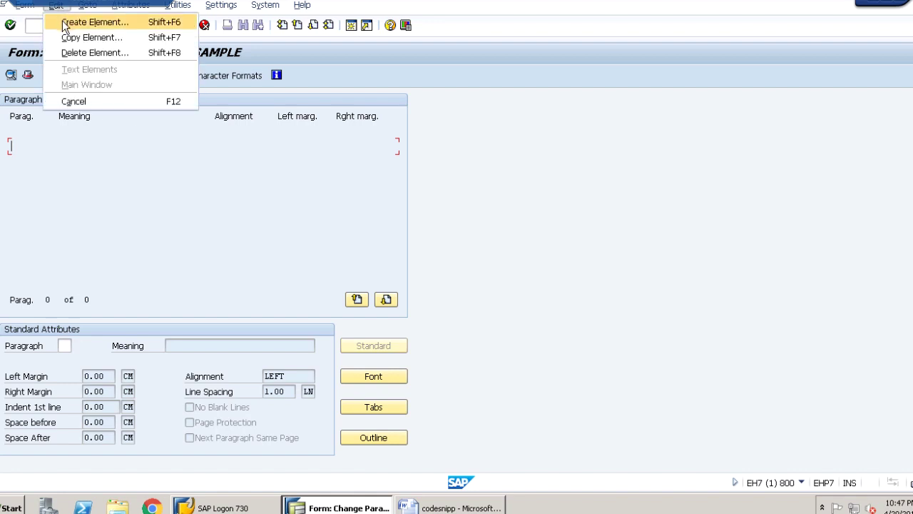
{"action": "left_click", "coordinate": [65, 26]}
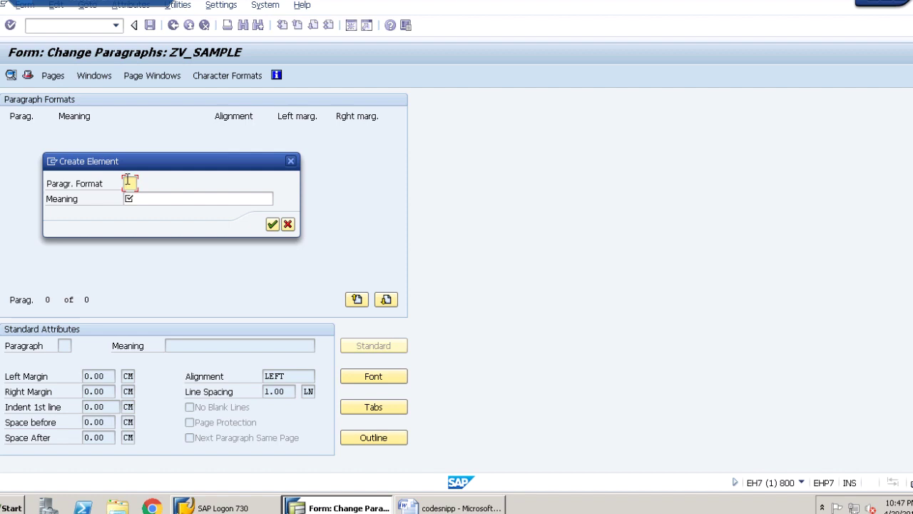
{"action": "type", "text": "TL"}
{"action": "left_click", "coordinate": [171, 197]}
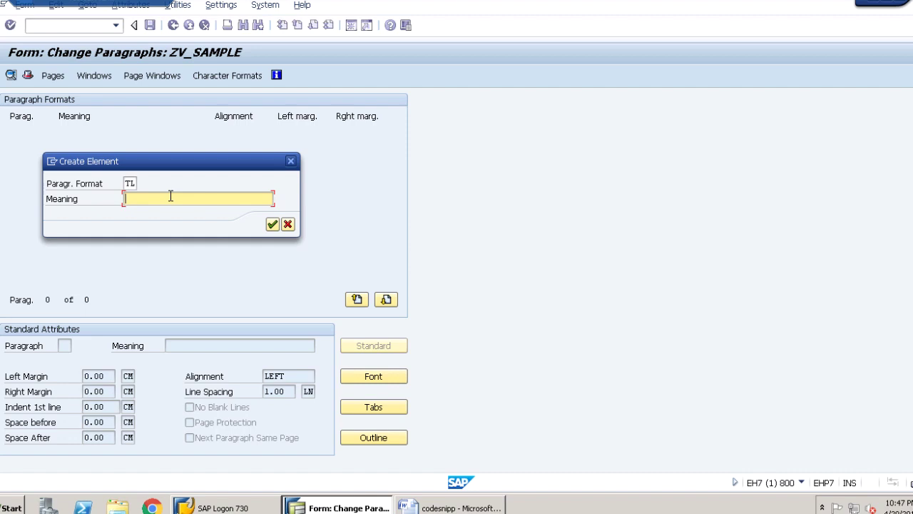
{"action": "type", "text": "title"}
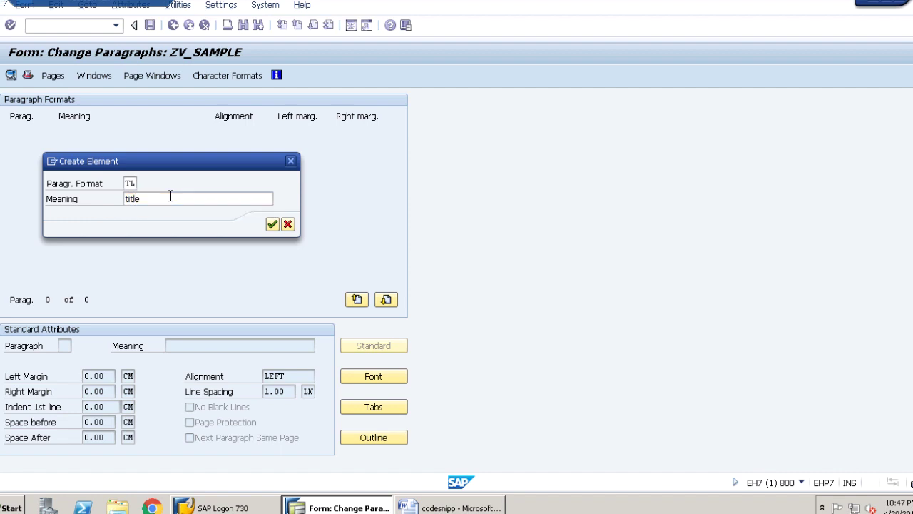
{"action": "key", "text": "Return"}
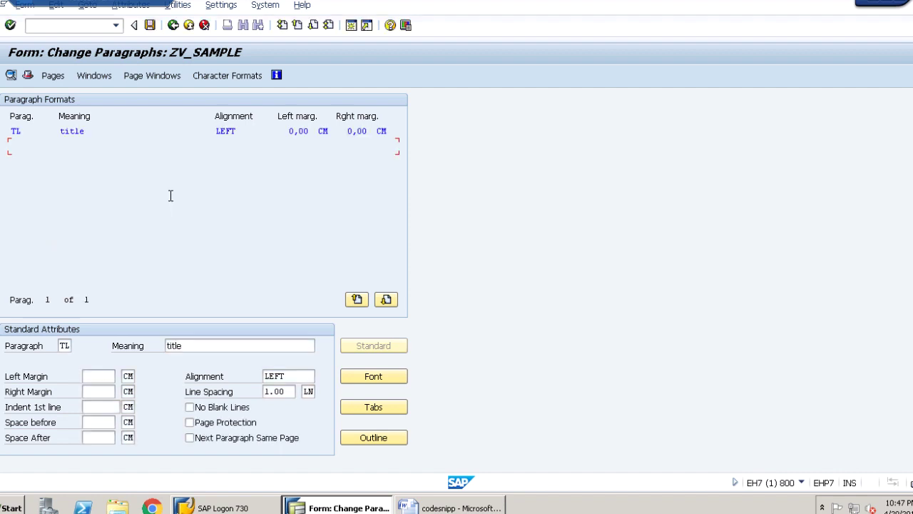
- Set TL's font to COURIER 16 pt with bold on
{"action": "left_click", "coordinate": [369, 376]}
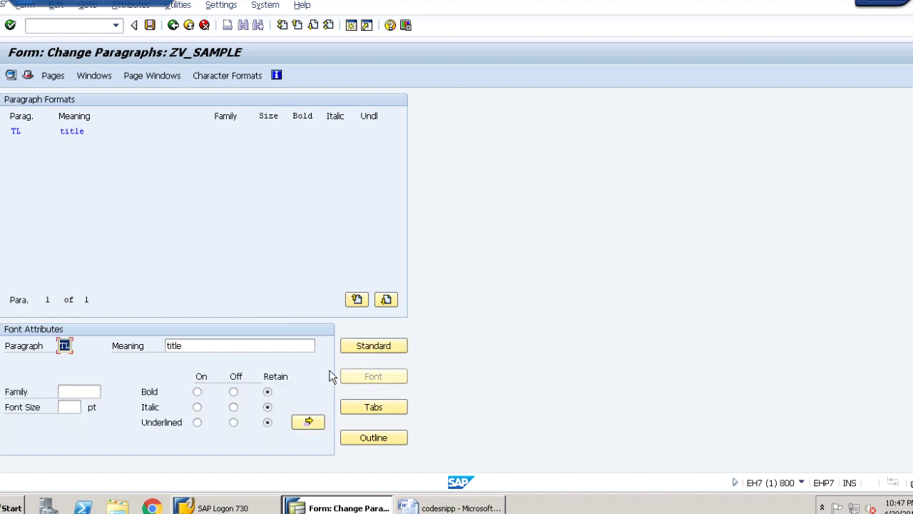
{"action": "left_click", "coordinate": [75, 392]}
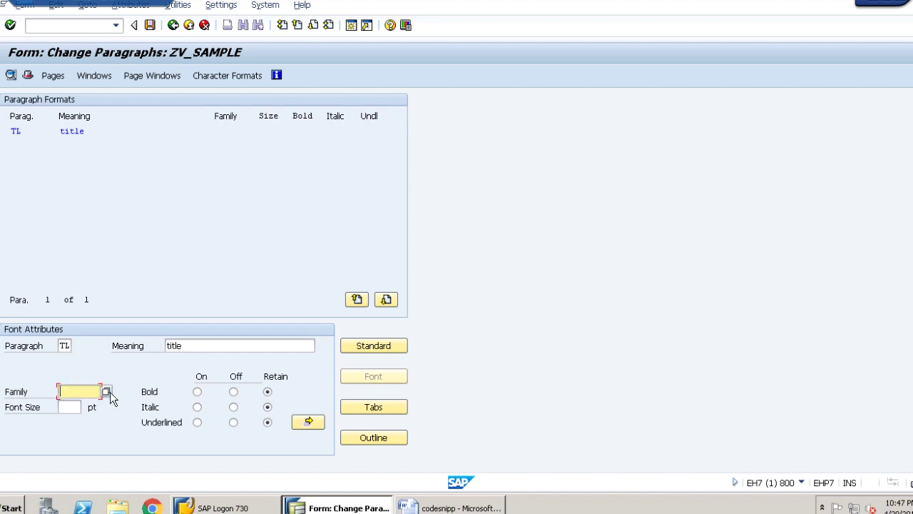
{"action": "left_click", "coordinate": [105, 391]}
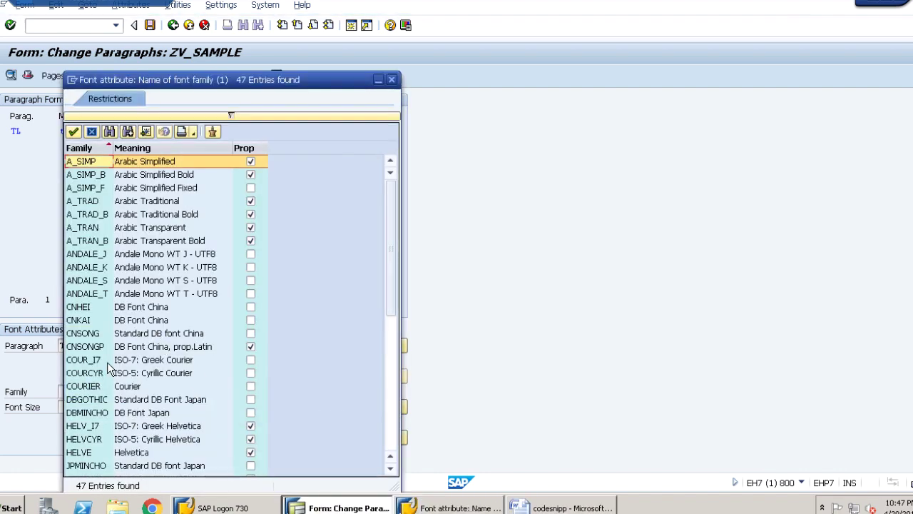
{"action": "double_click", "coordinate": [89, 386]}
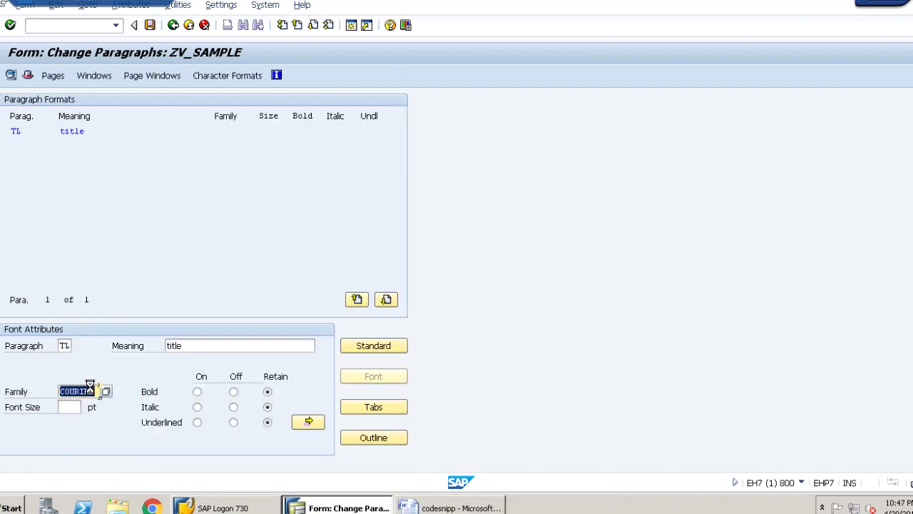
{"action": "left_click", "coordinate": [65, 405]}
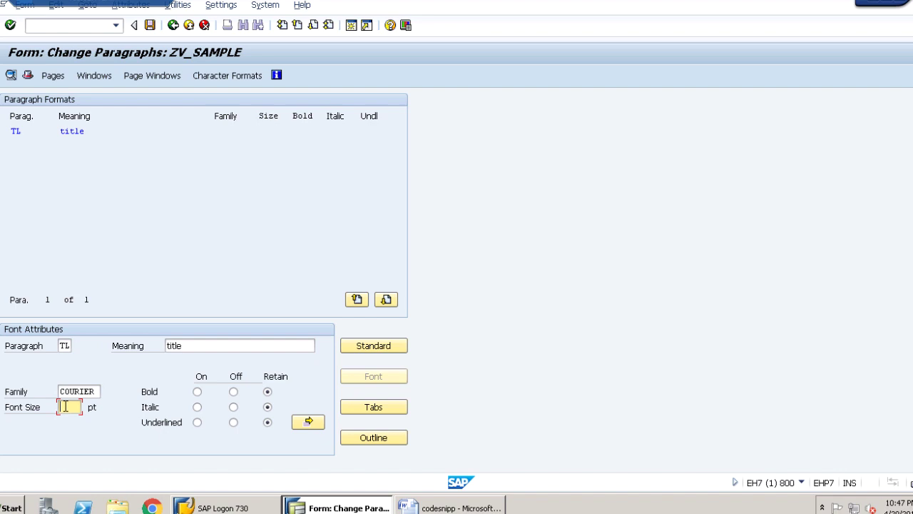
{"action": "type", "text": "18"}
{"action": "key", "text": "Return"}
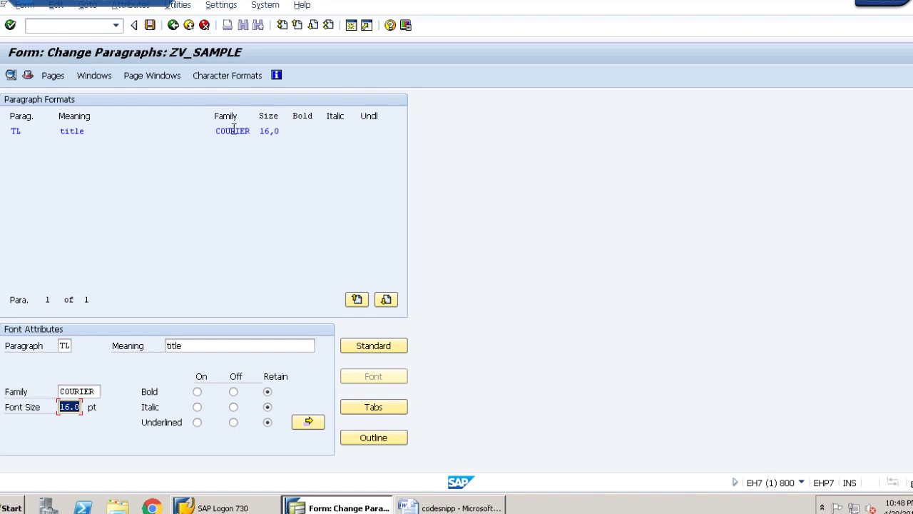
{"action": "left_click", "coordinate": [198, 394]}
{"action": "left_click", "coordinate": [58, 8]}
- Create paragraph format NT with description 'Normal text'
{"action": "left_click", "coordinate": [68, 22]}
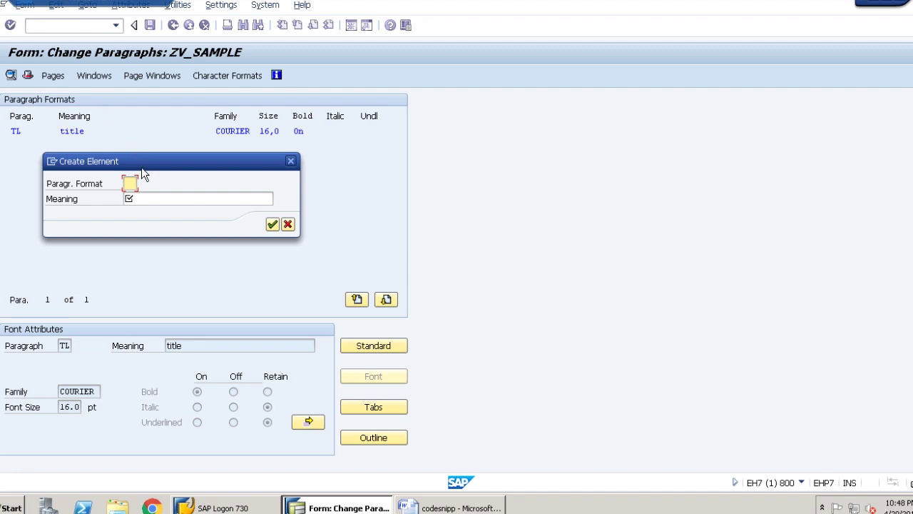
{"action": "type", "text": "NT"}
{"action": "left_click", "coordinate": [164, 198]}
{"action": "type", "text": "Normal"}
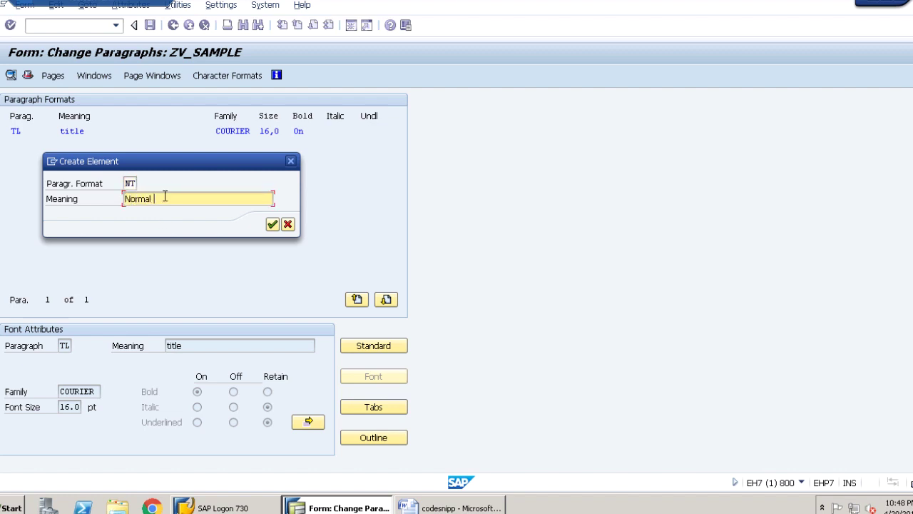
{"action": "type", "text": " text"}
{"action": "key", "text": "Return"}
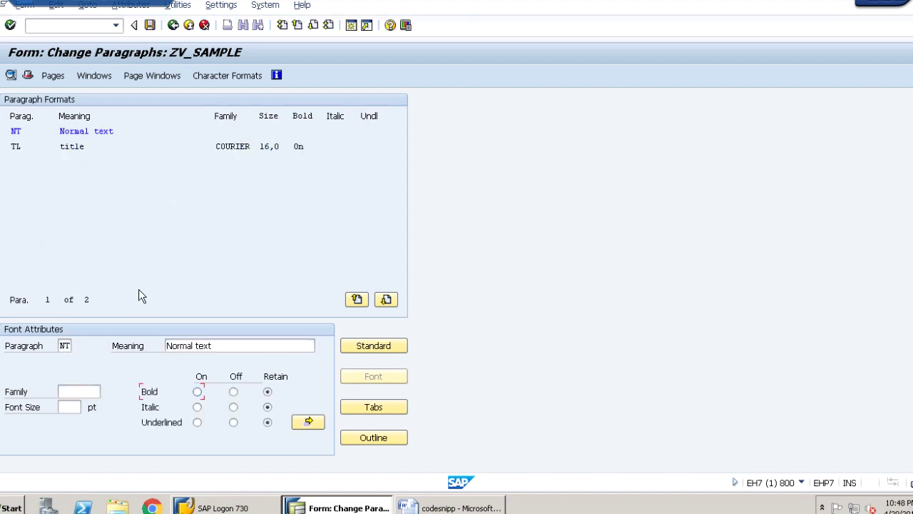
- Set NT's font to COURIER 12 pt, then bring up the Word notes
{"action": "left_click", "coordinate": [80, 391]}
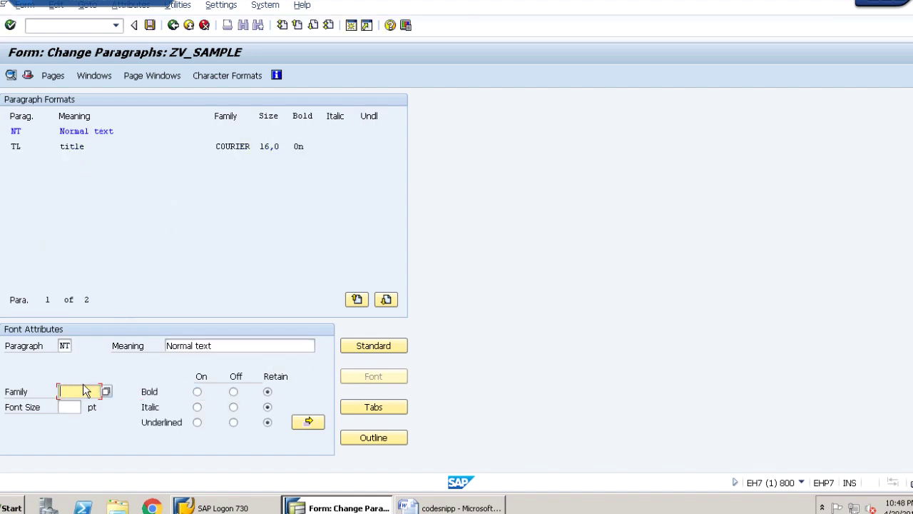
{"action": "type", "text": "C"}
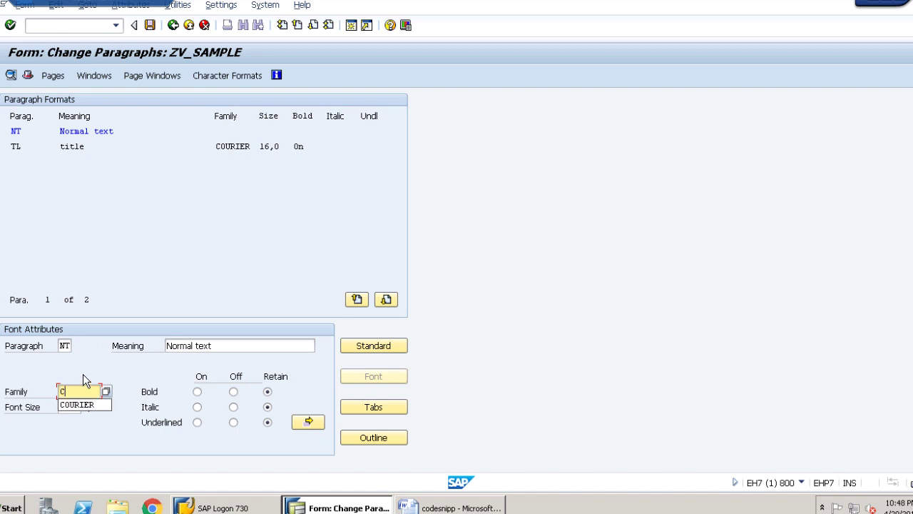
{"action": "left_click", "coordinate": [82, 403]}
{"action": "left_click", "coordinate": [75, 405]}
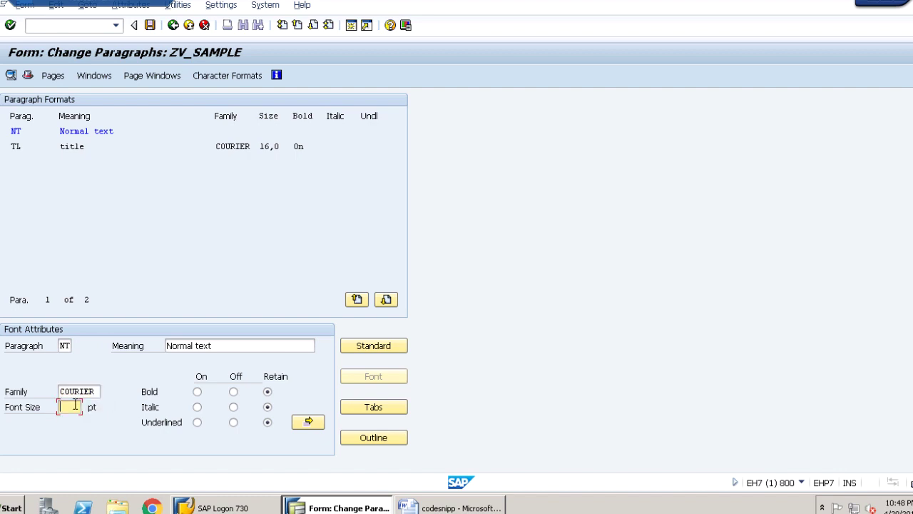
{"action": "type", "text": "12"}
{"action": "key", "text": "Return"}
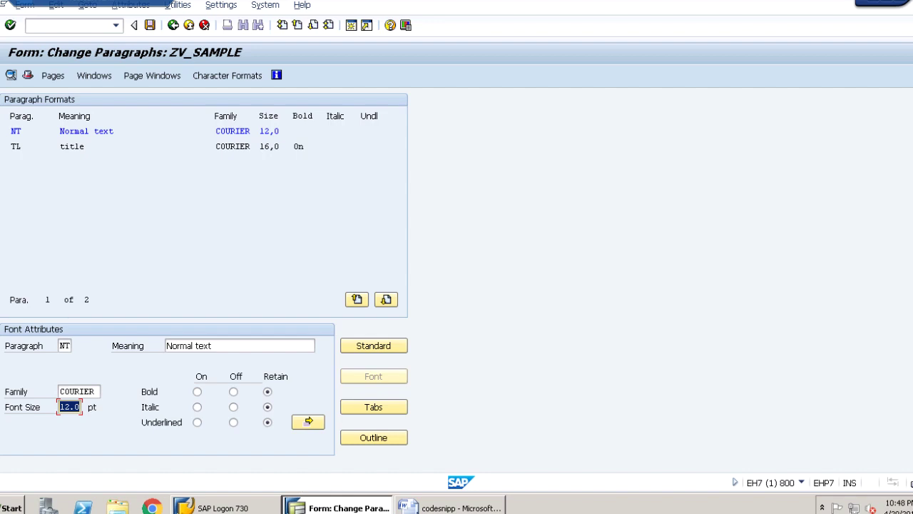
{"action": "left_click", "coordinate": [451, 507]}
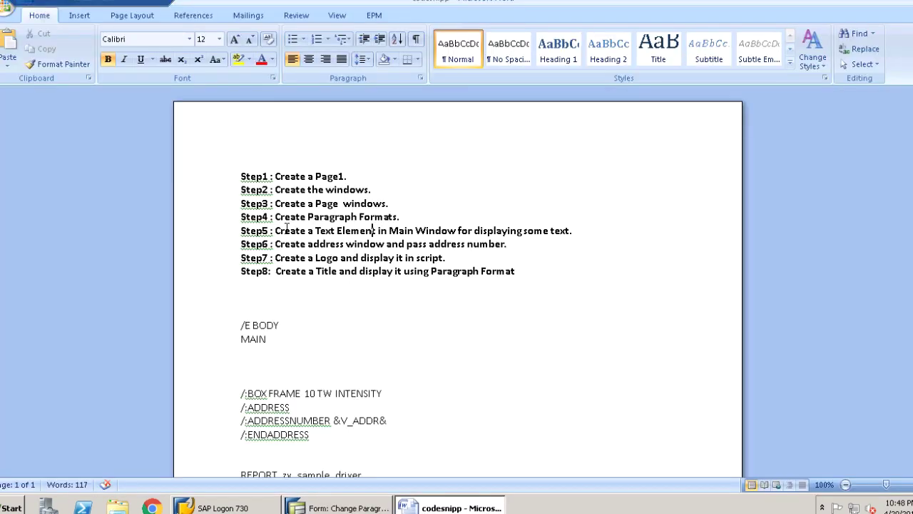
- Highlight 'Create a Text Element' in the Step5 notes, then return to ZV_SAMPLE's page windows in SAP
{"action": "left_click_drag", "start_coordinate": [279, 230], "coordinate": [377, 230]}
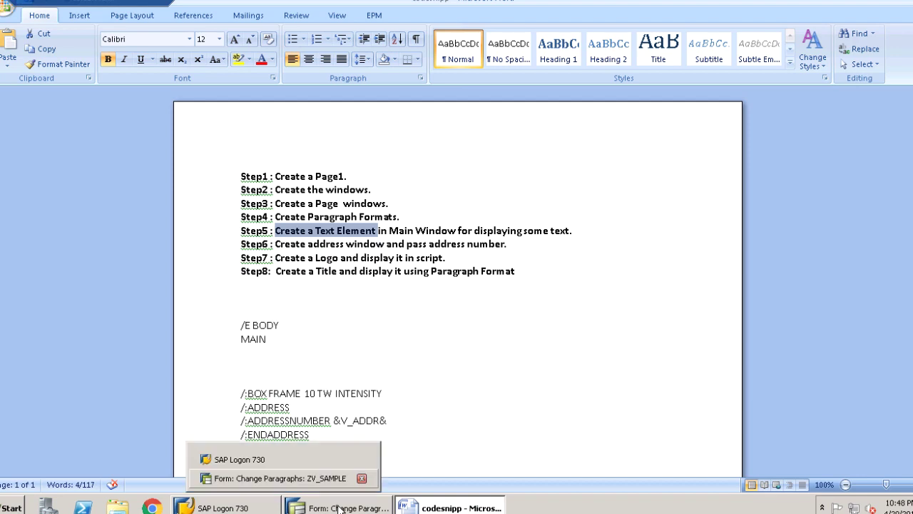
{"action": "mouse_move", "coordinate": [341, 508]}
{"action": "left_click", "coordinate": [280, 478]}
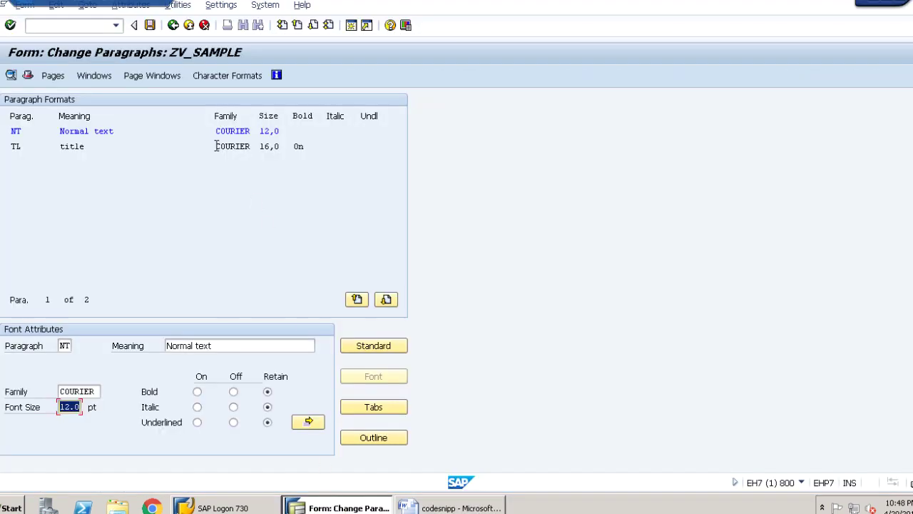
{"action": "left_click", "coordinate": [152, 76]}
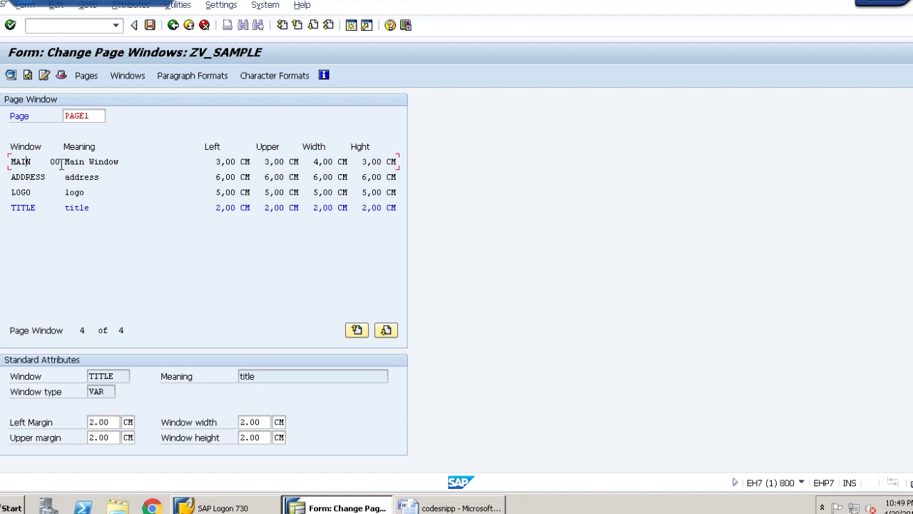
- Open the MAIN window's text elements, remembering and allowing the editor's file permission
{"action": "double_click", "coordinate": [84, 165]}
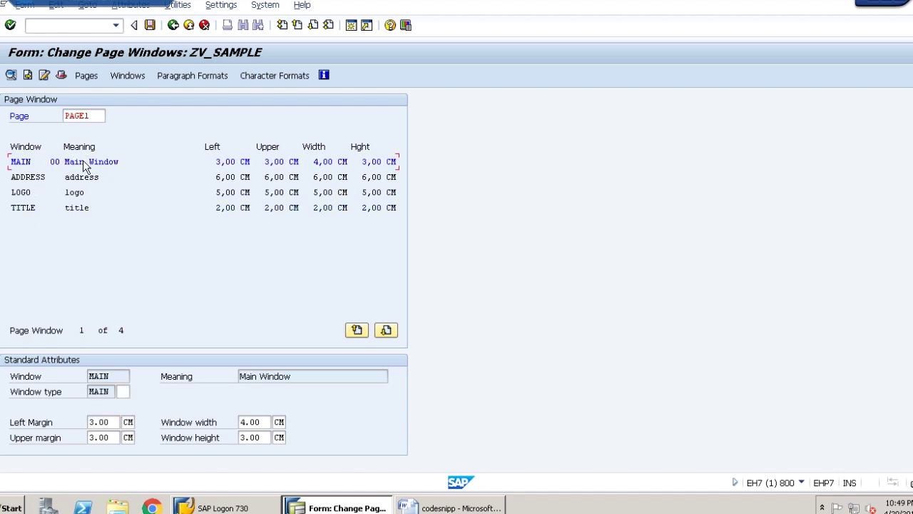
{"action": "left_click", "coordinate": [44, 75]}
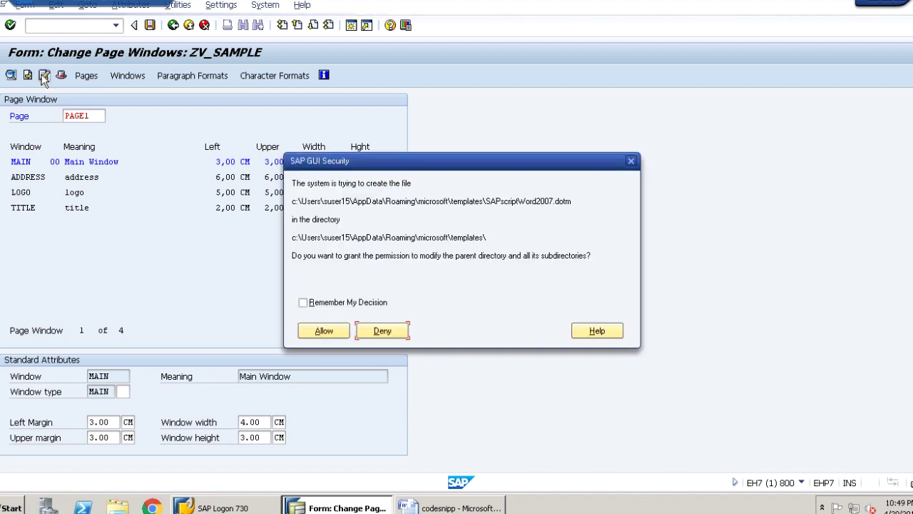
{"action": "left_click", "coordinate": [303, 302]}
{"action": "left_click", "coordinate": [316, 327]}
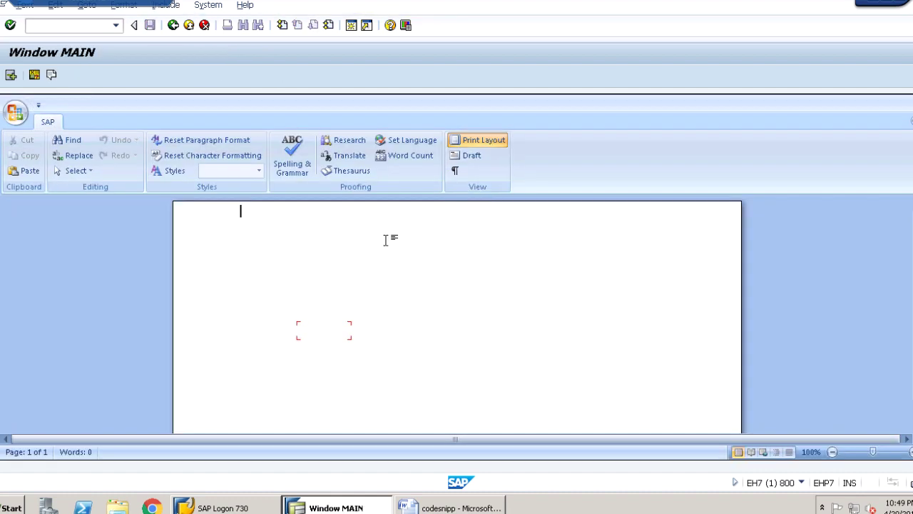
- Copy the /E BODY and MAIN lines from the Word notes into the MAIN editor
{"action": "left_click", "coordinate": [451, 507]}
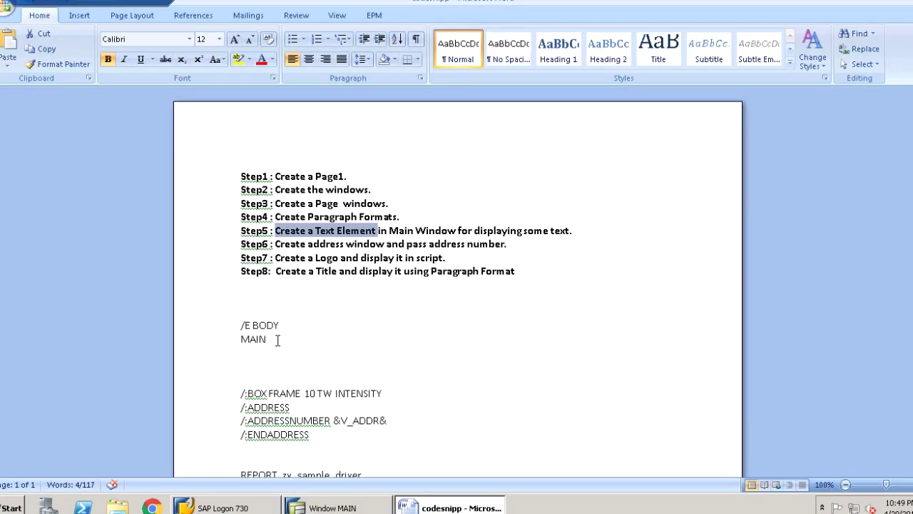
{"action": "left_click_drag", "start_coordinate": [391, 340], "coordinate": [243, 328]}
{"action": "key", "text": "ctrl+c"}
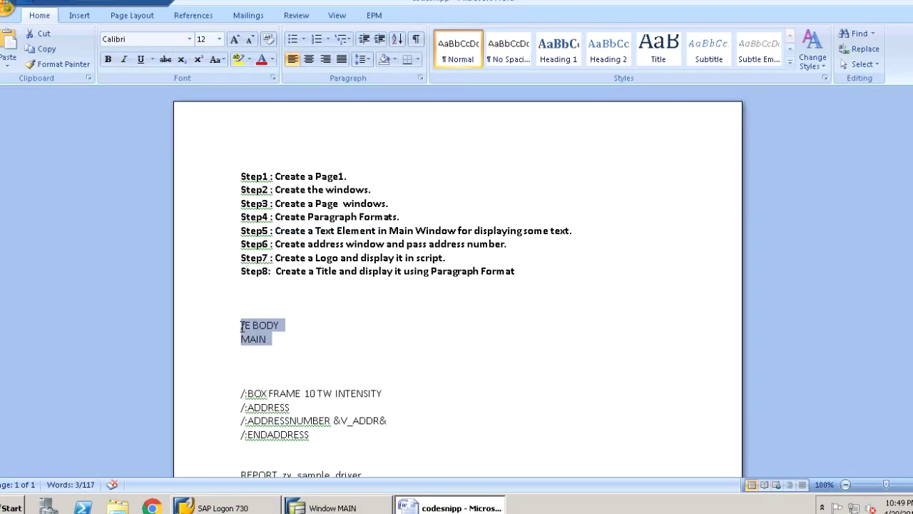
{"action": "key", "text": "alt+Tab"}
{"action": "key", "text": "ctrl+v"}
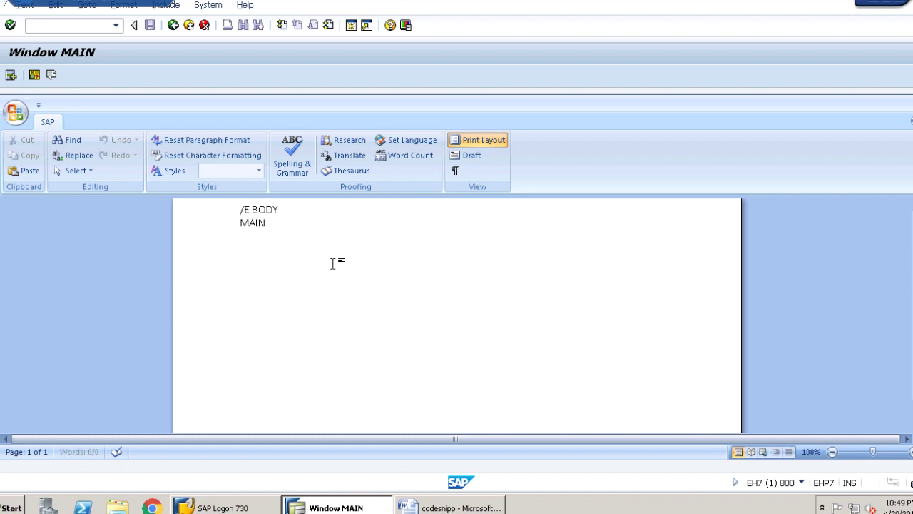
{"action": "left_click", "coordinate": [175, 29]}
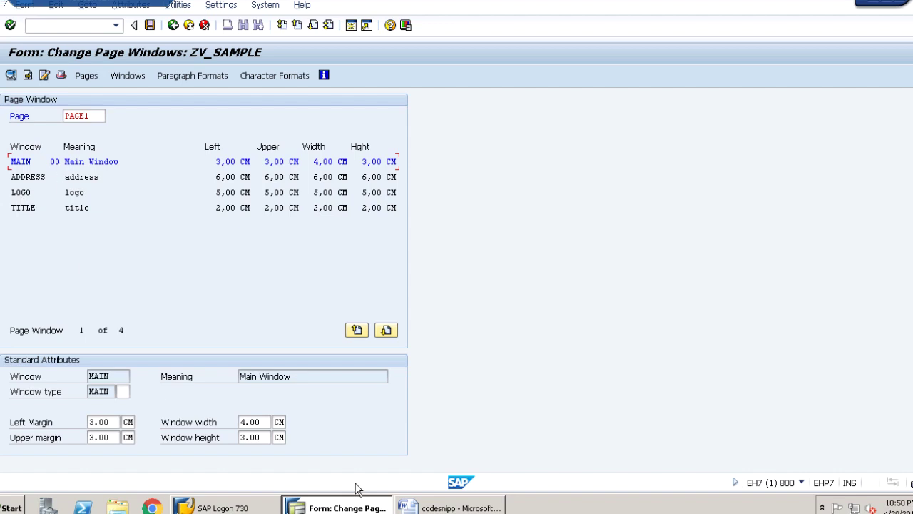
{"action": "left_click", "coordinate": [428, 508]}
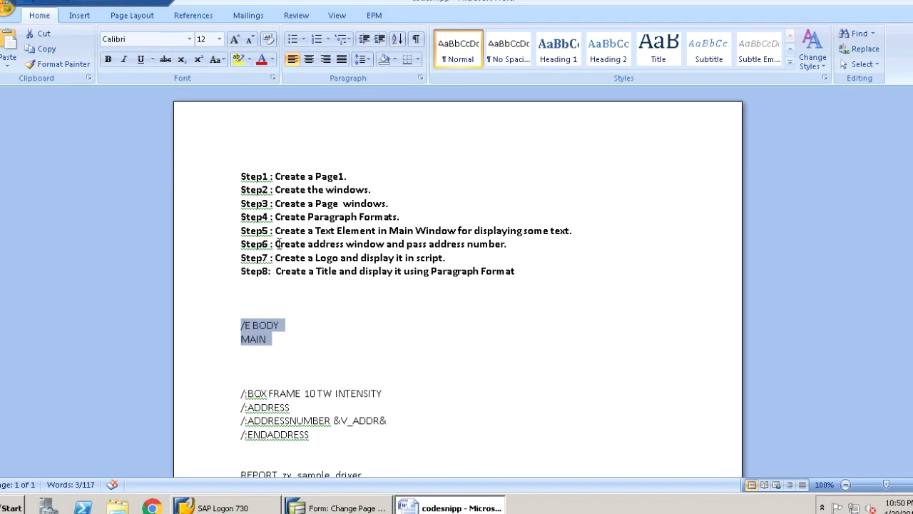
{"action": "left_click_drag", "start_coordinate": [277, 243], "coordinate": [466, 244]}
{"action": "key", "text": "alt+Tab"}
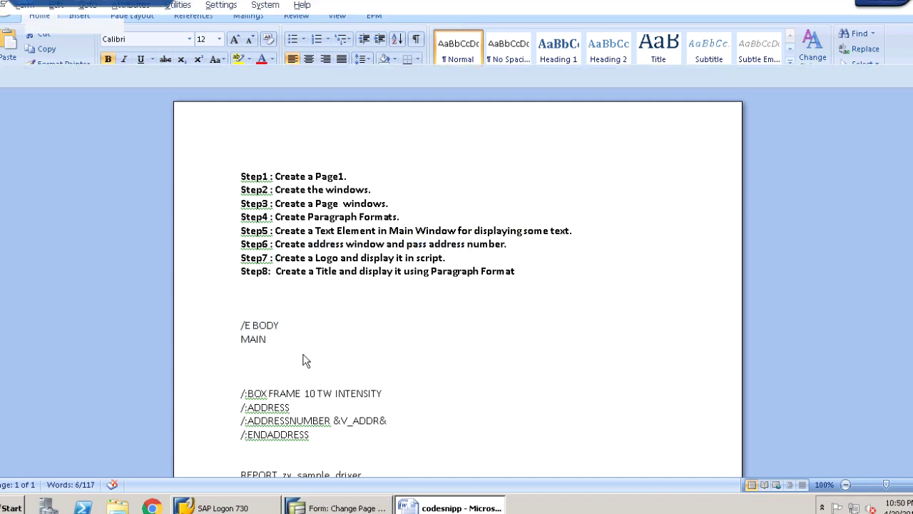
{"action": "key", "text": "alt+Tab"}
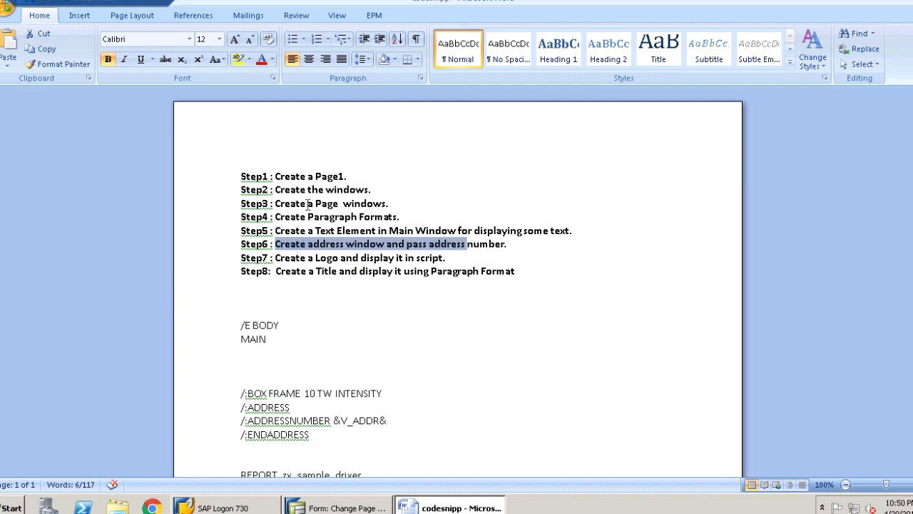
{"action": "left_click", "coordinate": [344, 230]}
{"action": "left_click_drag", "start_coordinate": [344, 230], "coordinate": [456, 230]}
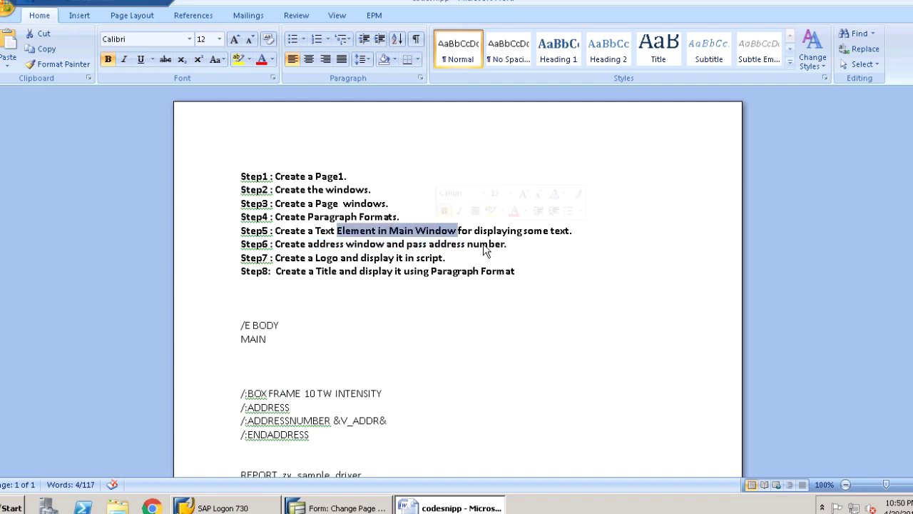
{"action": "left_click", "coordinate": [362, 501]}
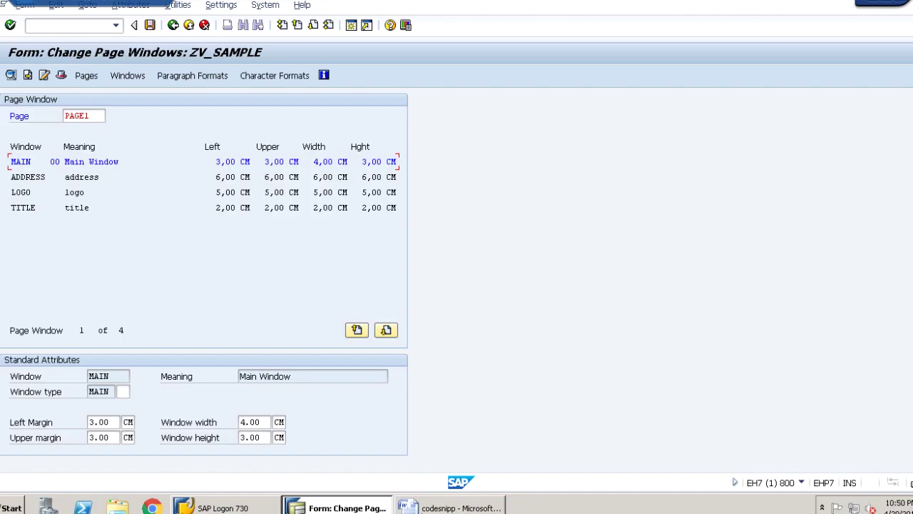
{"action": "key", "text": "alt+Tab"}
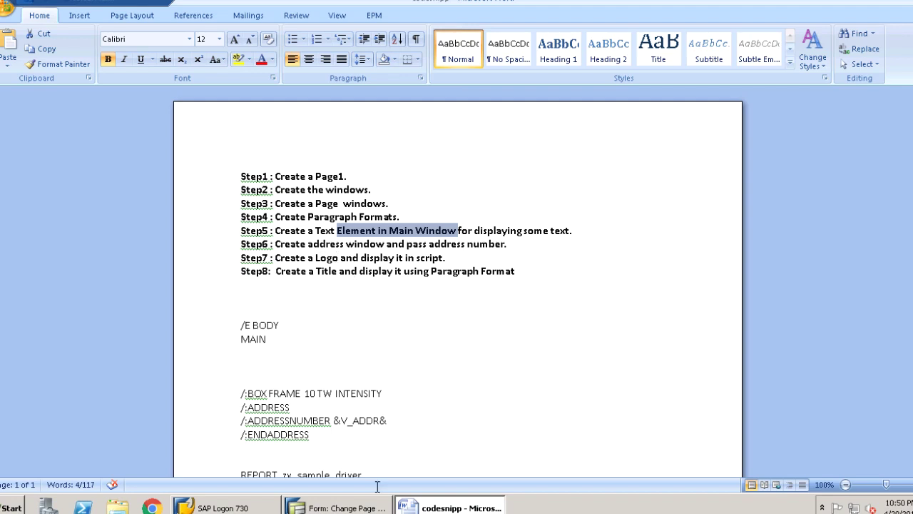
{"action": "left_click", "coordinate": [355, 505]}
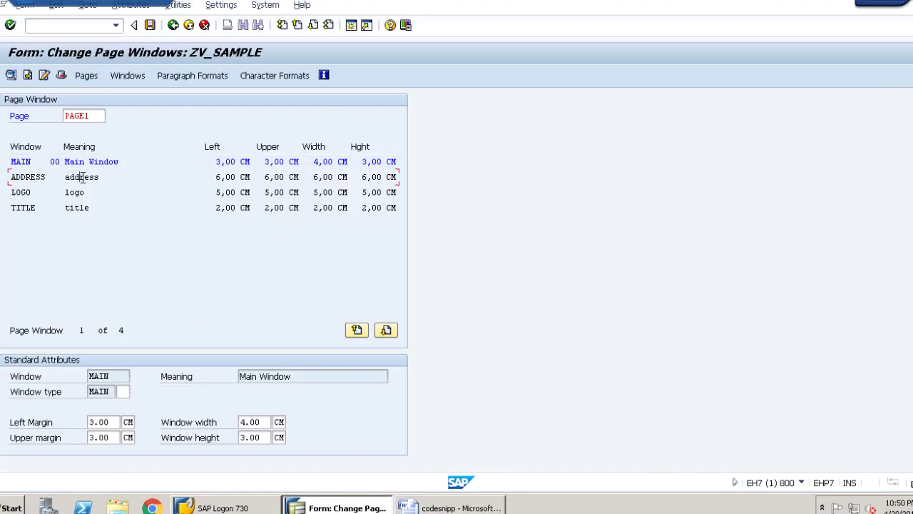
- Paste the /:BOX FRAME 10 TW and ADDRESSNUMBER &V_ADDR& block into ADDRESS's text and transfer it
{"action": "double_click", "coordinate": [87, 177]}
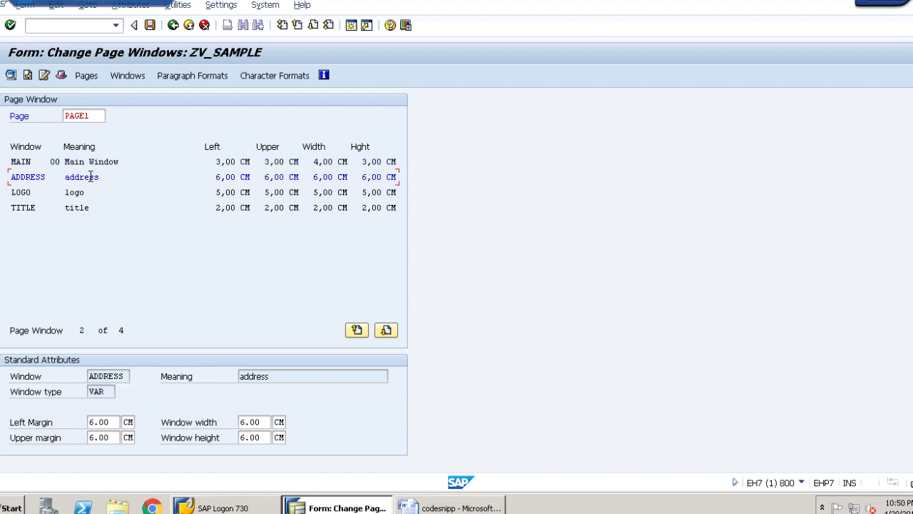
{"action": "left_click", "coordinate": [44, 76]}
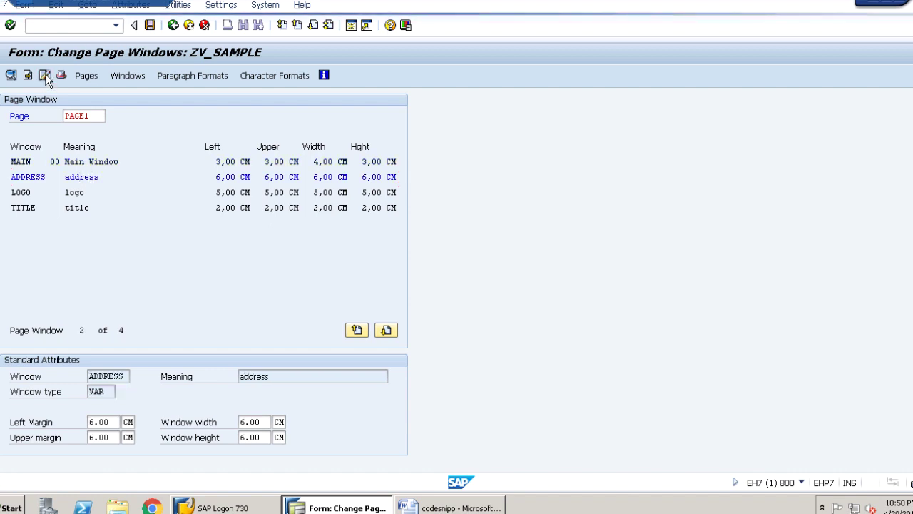
{"action": "left_click", "coordinate": [456, 507]}
{"action": "key", "text": "ctrl+c"}
{"action": "left_click", "coordinate": [335, 507]}
{"action": "key", "text": "ctrl+v"}
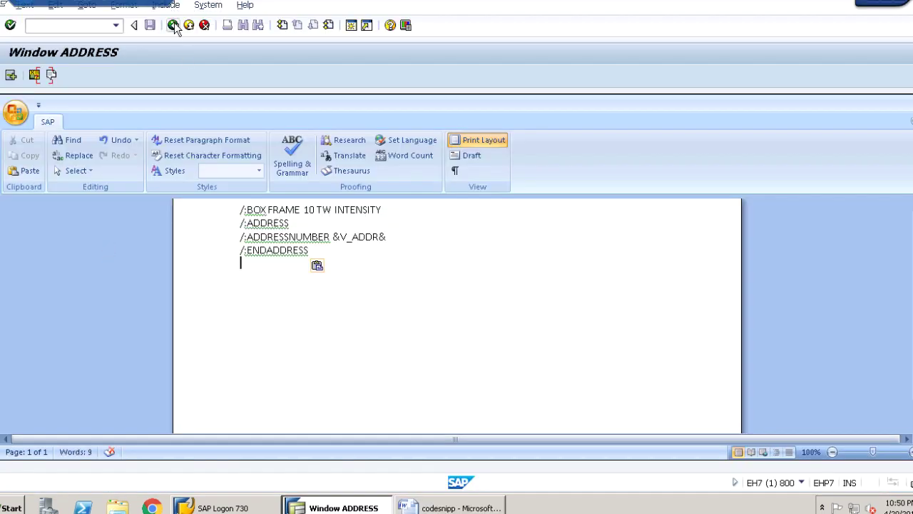
{"action": "left_click", "coordinate": [174, 26]}
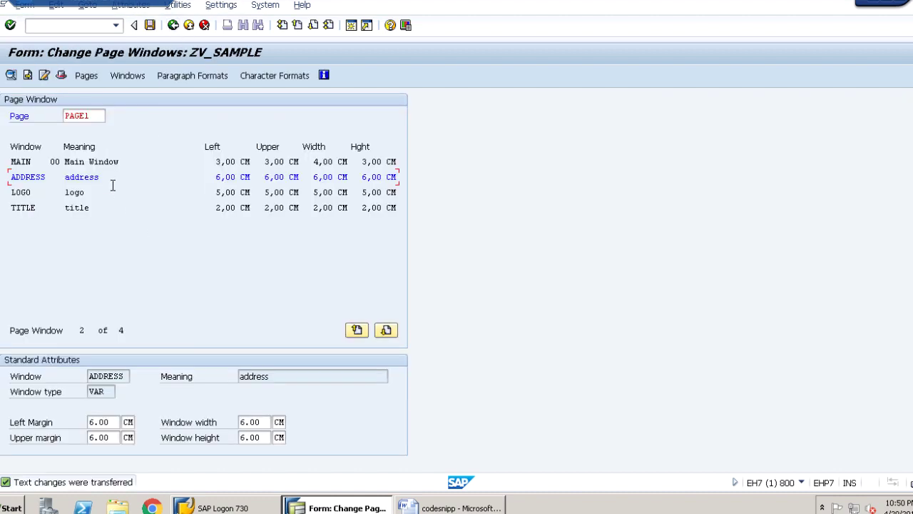
- Reopen the ADDRESS window text to verify it, then return to the page windows list
{"action": "left_click", "coordinate": [91, 182]}
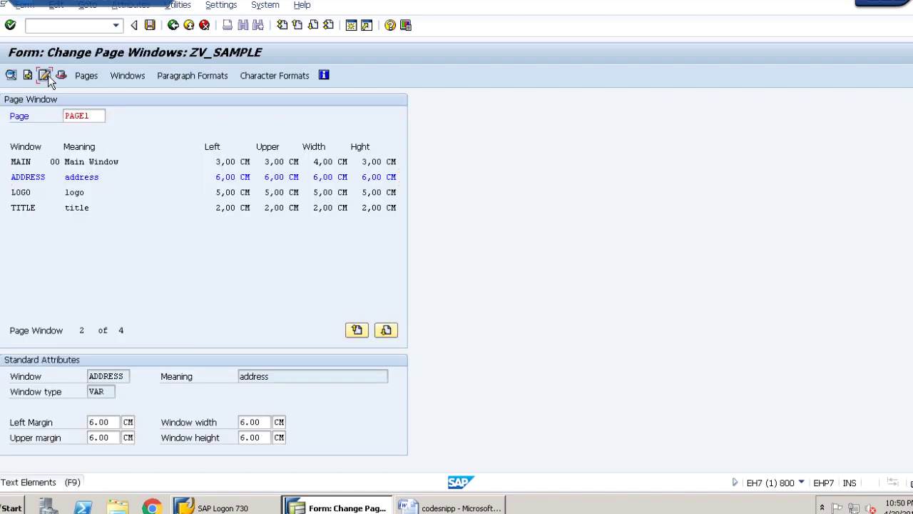
{"action": "double_click", "coordinate": [342, 177]}
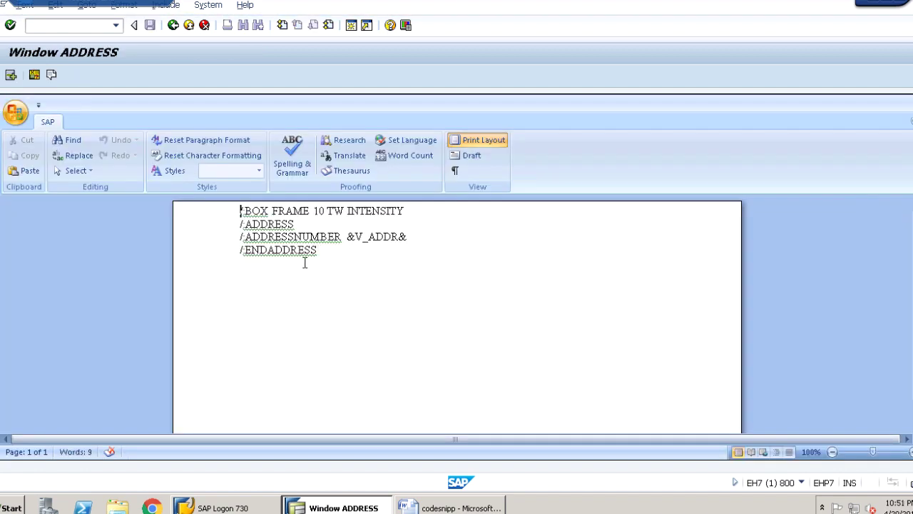
{"action": "left_click", "coordinate": [173, 26]}
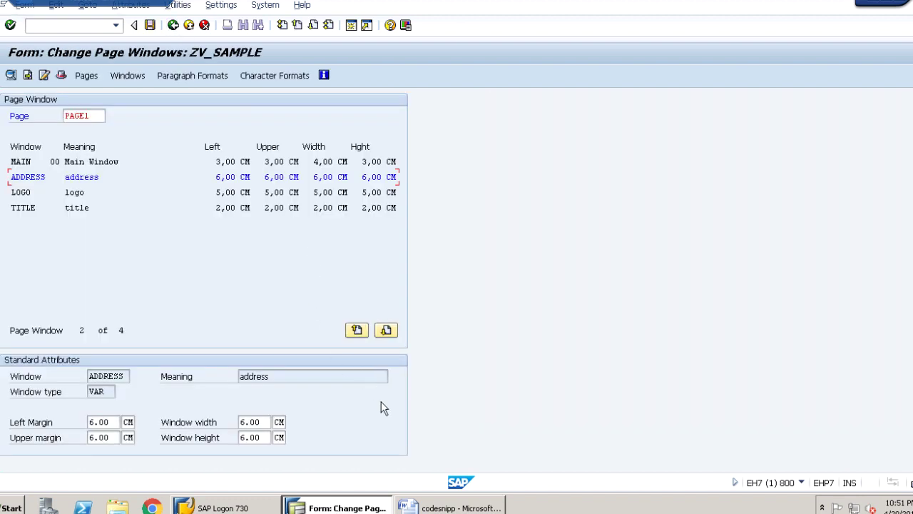
- Mark the Step7 instruction line in the Word notes and return to the SAP form
{"action": "left_click", "coordinate": [452, 508]}
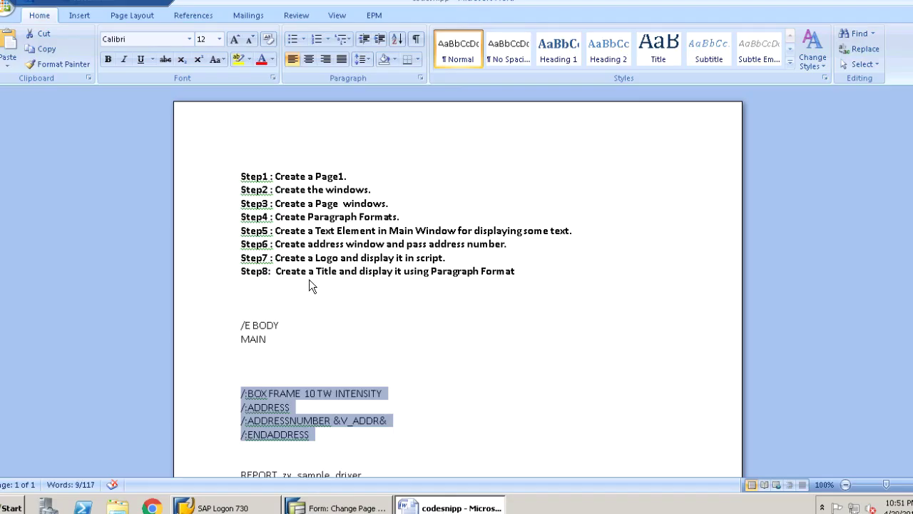
{"action": "left_click_drag", "start_coordinate": [275, 257], "coordinate": [457, 261]}
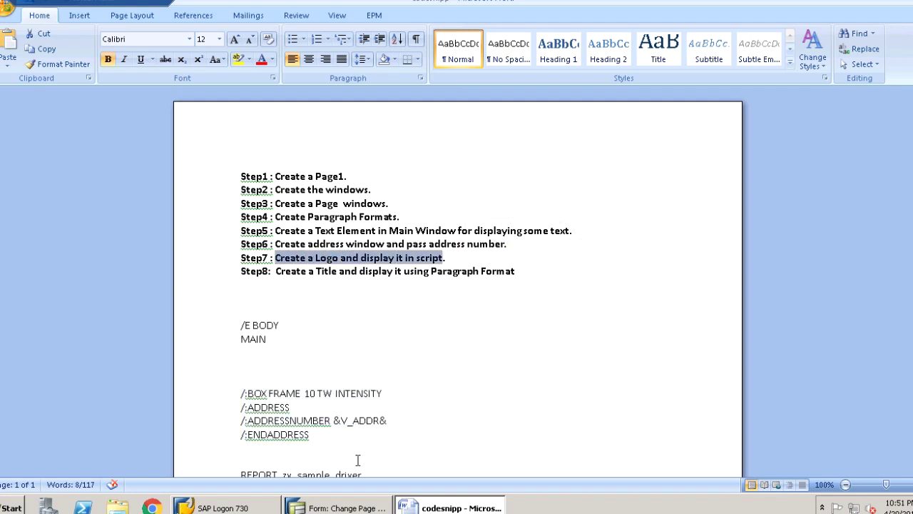
{"action": "left_click", "coordinate": [406, 369]}
{"action": "left_click", "coordinate": [353, 508]}
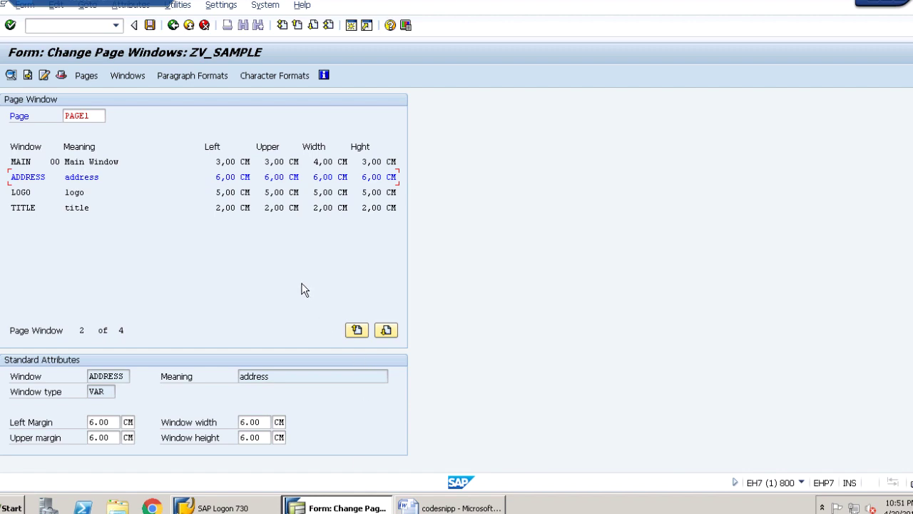
- Start transaction se78 in a new SAP session
{"action": "left_click", "coordinate": [351, 26]}
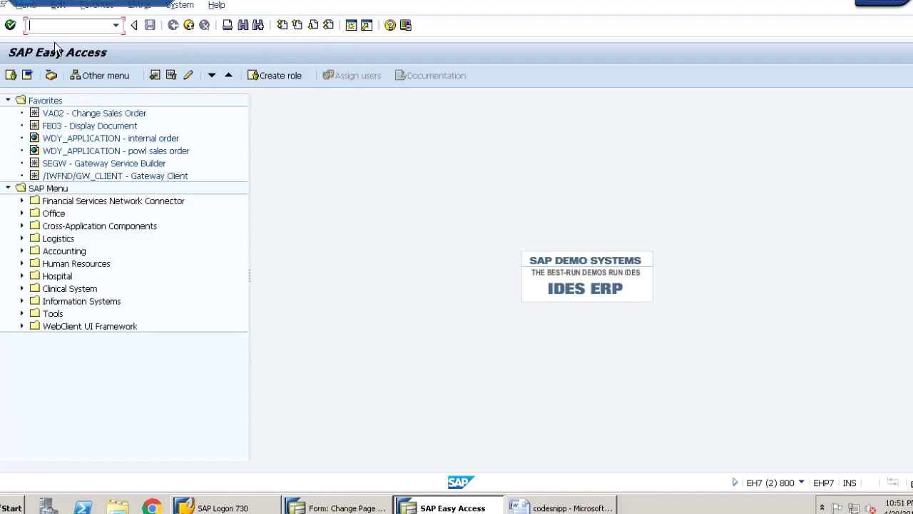
{"action": "type", "text": "se78"}
{"action": "key", "text": "Return"}
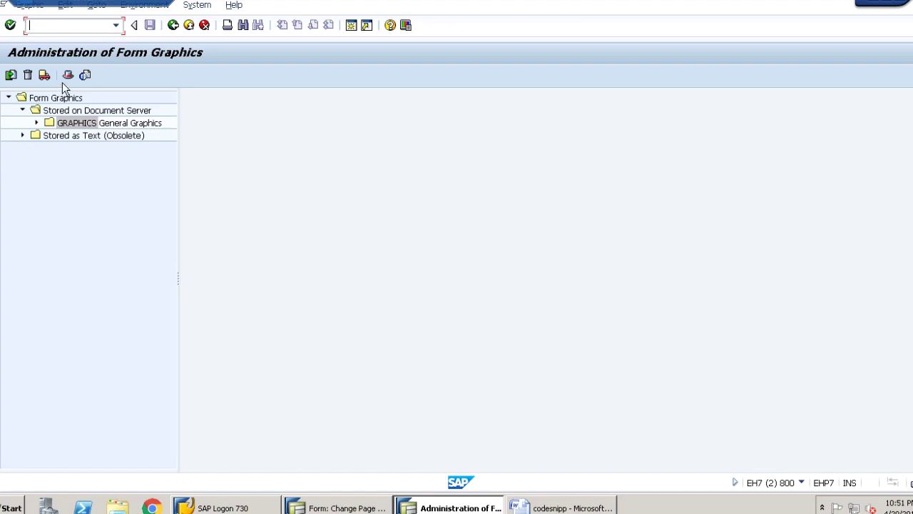
- Start a new graphic import under GRAPHICS > BMAP Bitmap Images
{"action": "left_click", "coordinate": [38, 123]}
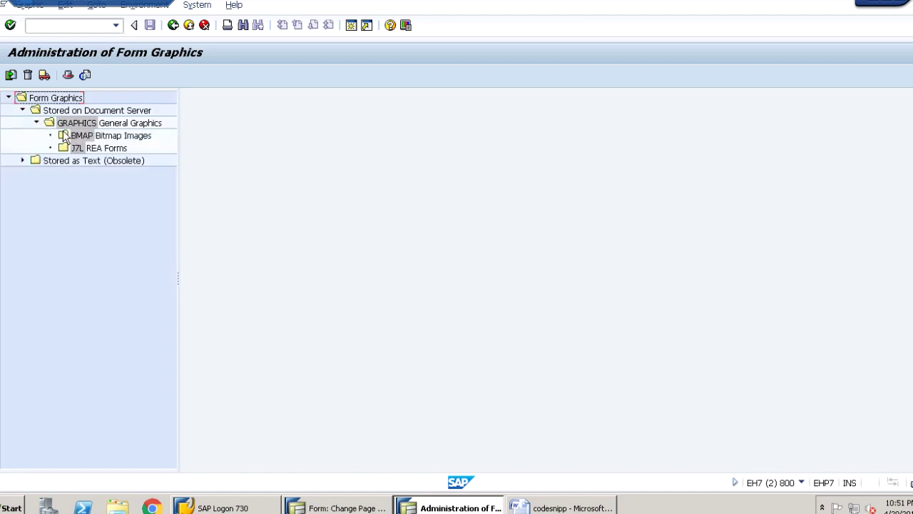
{"action": "left_click", "coordinate": [64, 135]}
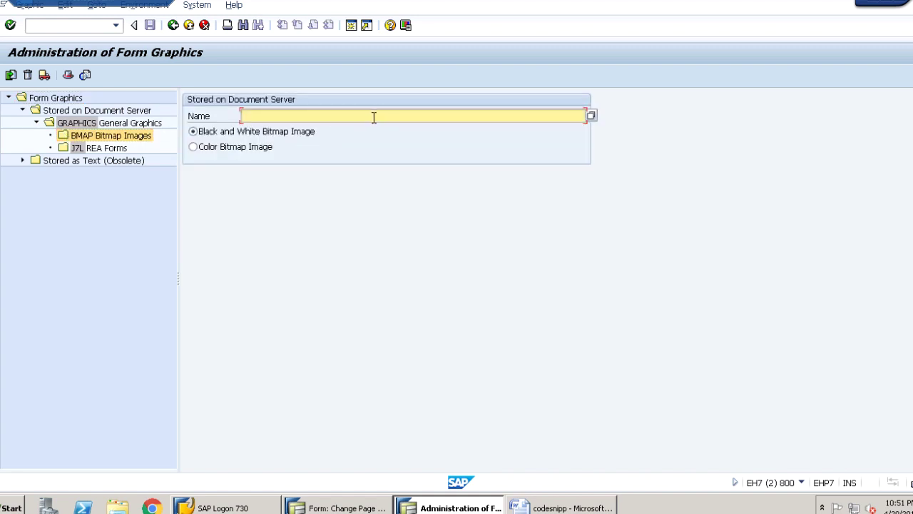
{"action": "left_click", "coordinate": [11, 74]}
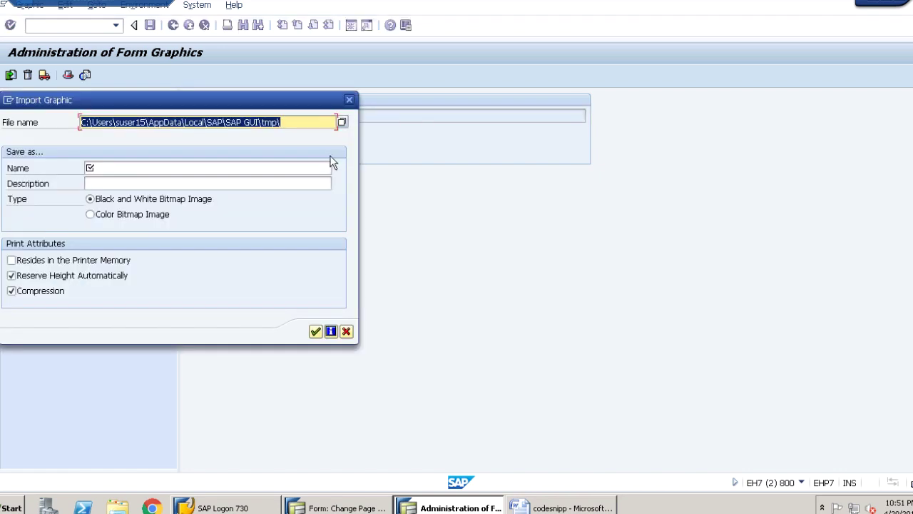
- Choose Untitled.bmp from the Desktop as the file to import
{"action": "left_click", "coordinate": [341, 122]}
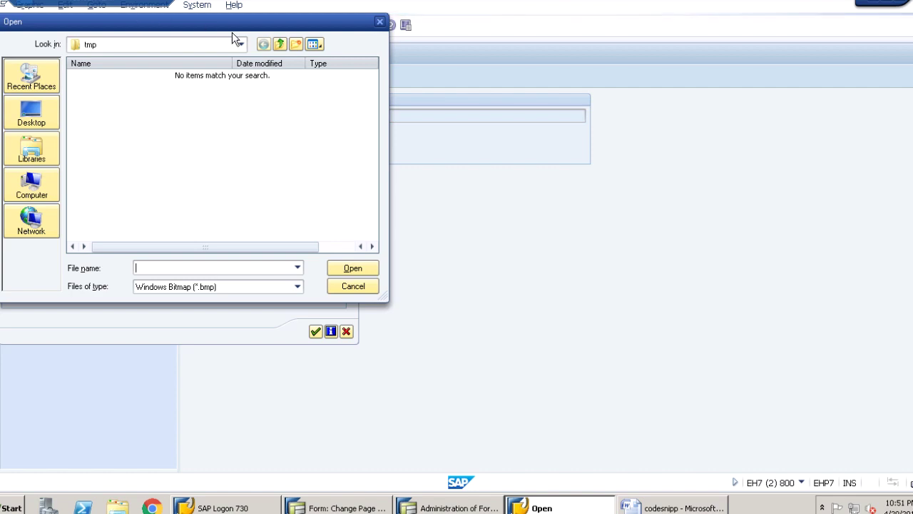
{"action": "left_click", "coordinate": [279, 45]}
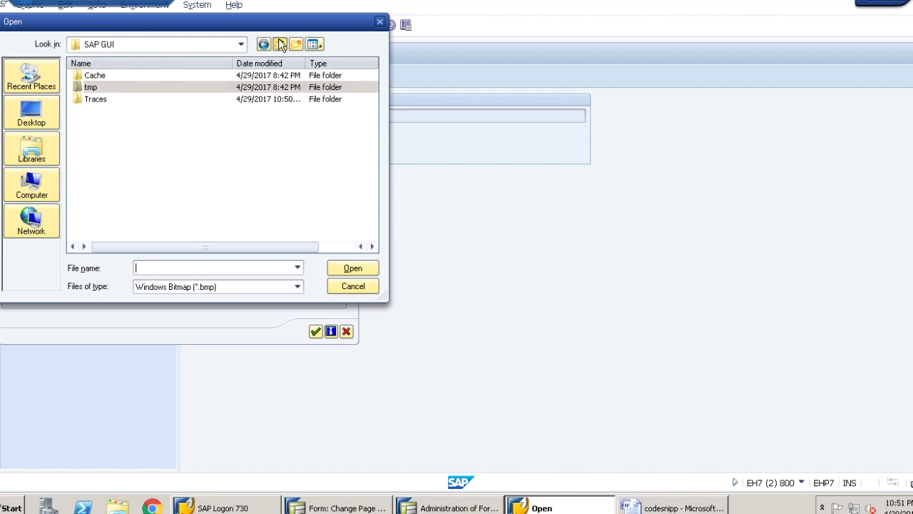
{"action": "left_click", "coordinate": [280, 44]}
{"action": "left_click", "coordinate": [279, 45]}
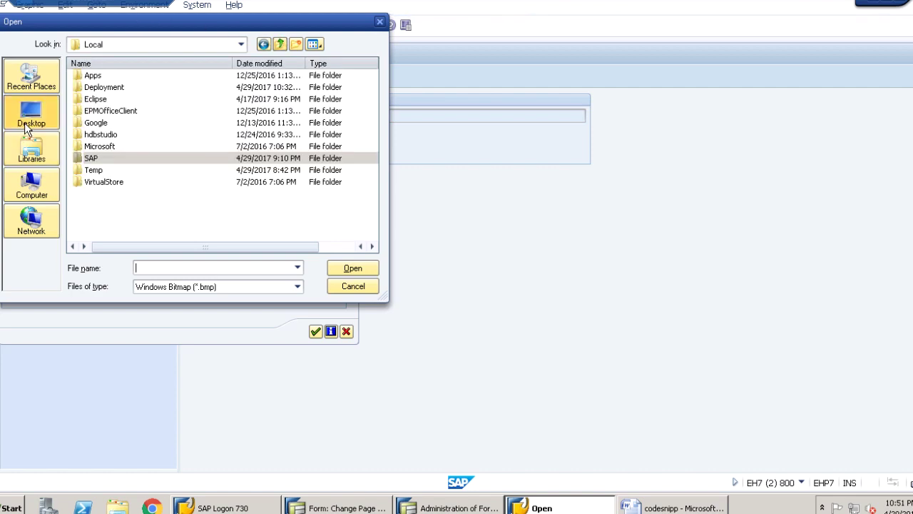
{"action": "left_click", "coordinate": [24, 122]}
{"action": "double_click", "coordinate": [249, 151]}
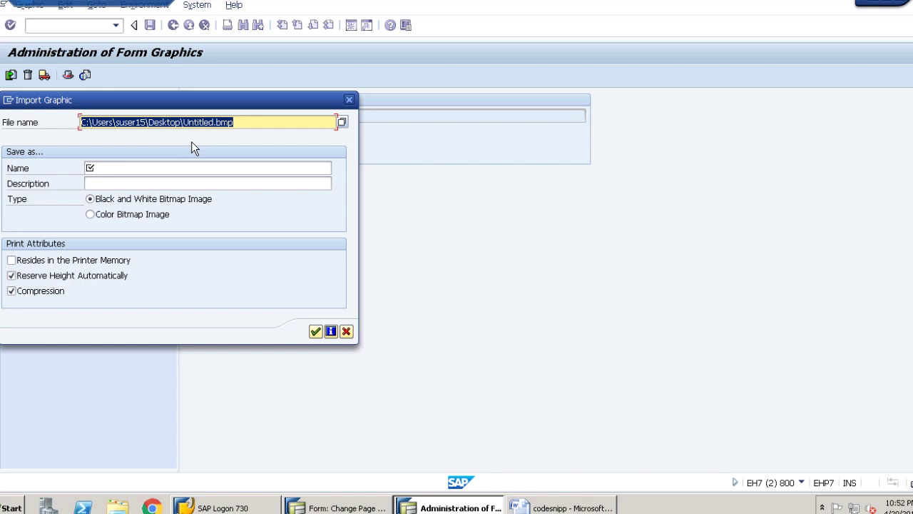
- Fill in the graphic name required by the Import Graphic dialog
{"action": "left_click", "coordinate": [315, 332]}
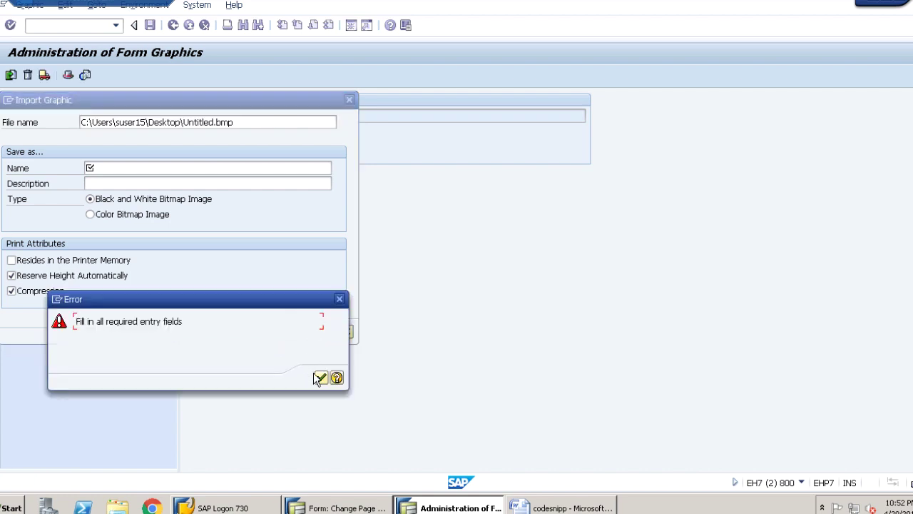
{"action": "left_click", "coordinate": [318, 377]}
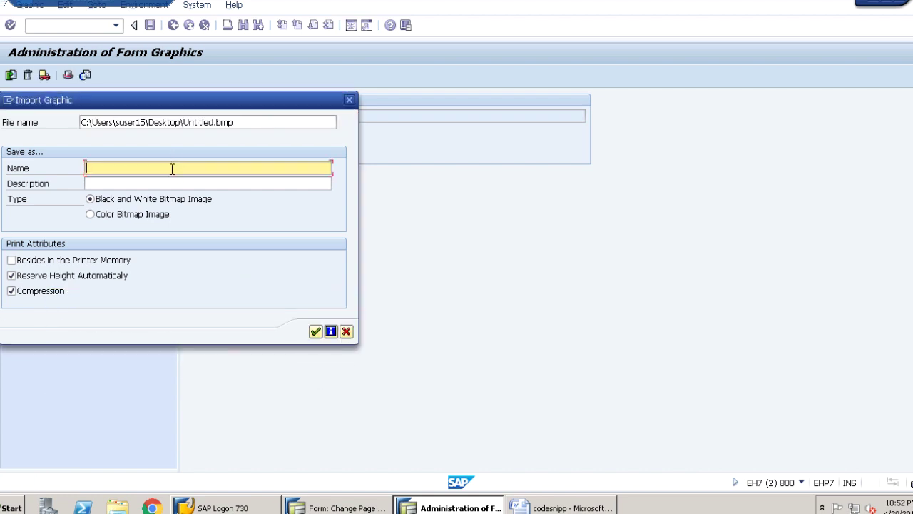
{"action": "type", "text": "Untitile"}
{"action": "type", "text": "le"}
{"action": "key", "text": "Tab"}
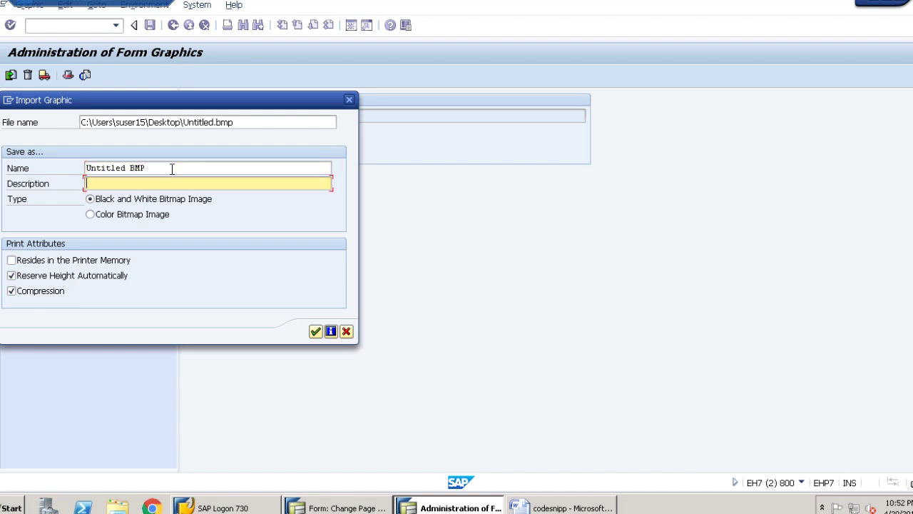
- Import Untitled.bmp as a colour bitmap, allowing SAP GUI to read the file
{"action": "left_click", "coordinate": [90, 215]}
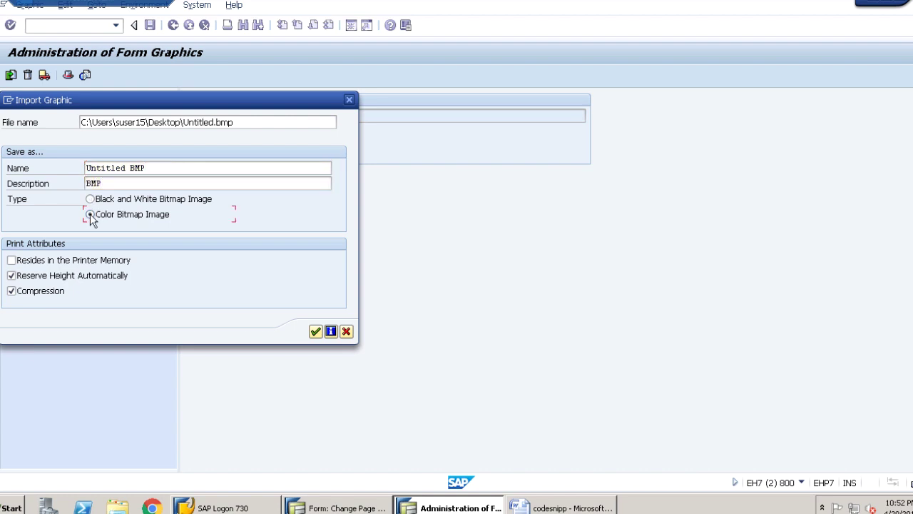
{"action": "left_click", "coordinate": [315, 333]}
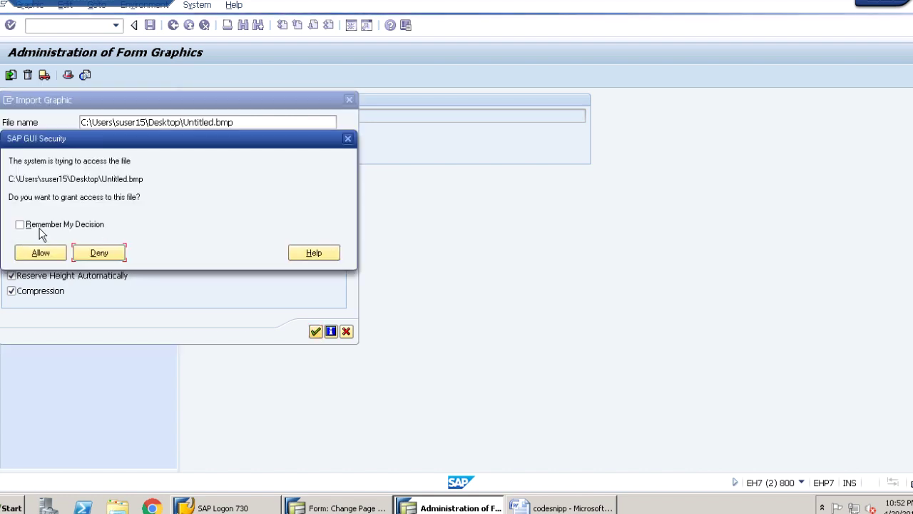
{"action": "left_click", "coordinate": [41, 254]}
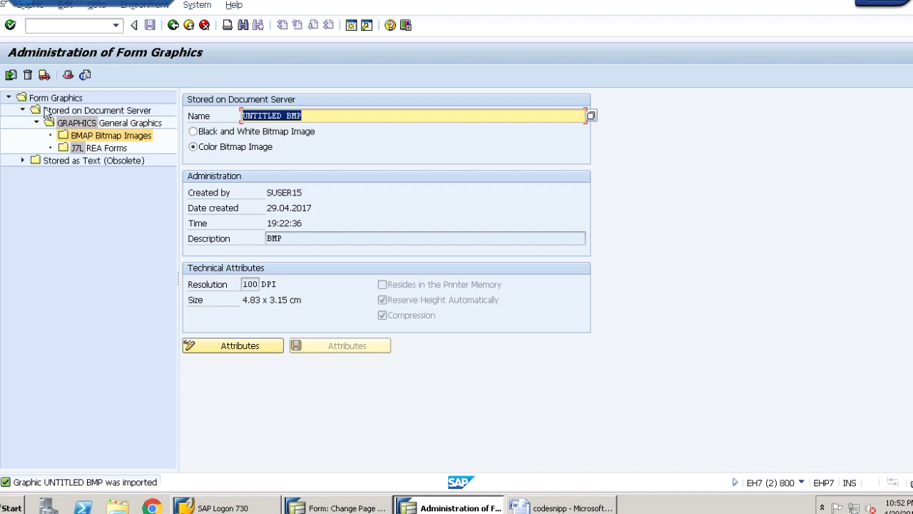
- Preview the Hello! graphic, mark the Step7 logo task in the notes, then close graphics administration
{"action": "left_click", "coordinate": [83, 74]}
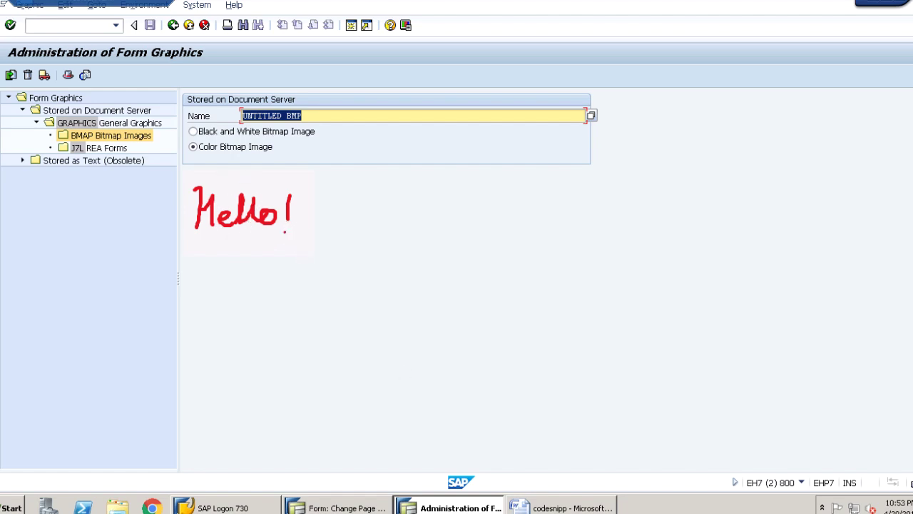
{"action": "key", "text": "alt+Tab"}
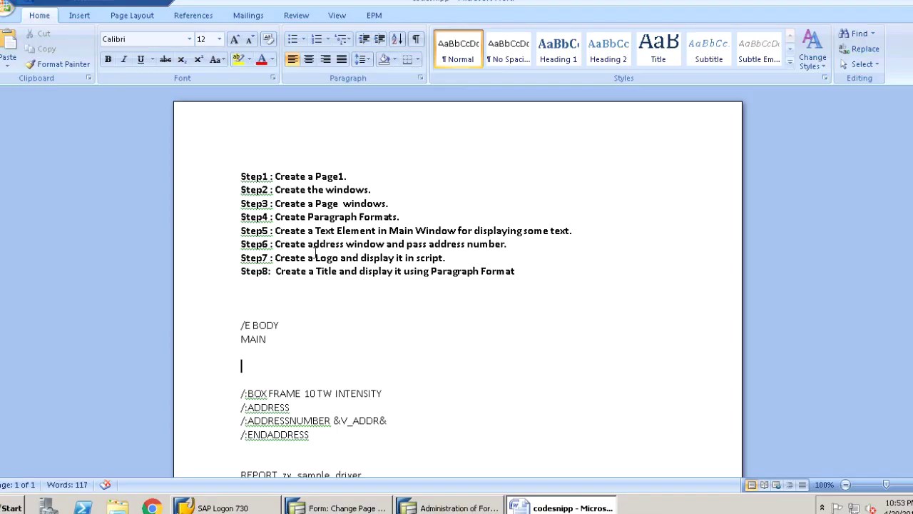
{"action": "left_click_drag", "start_coordinate": [275, 258], "coordinate": [443, 258]}
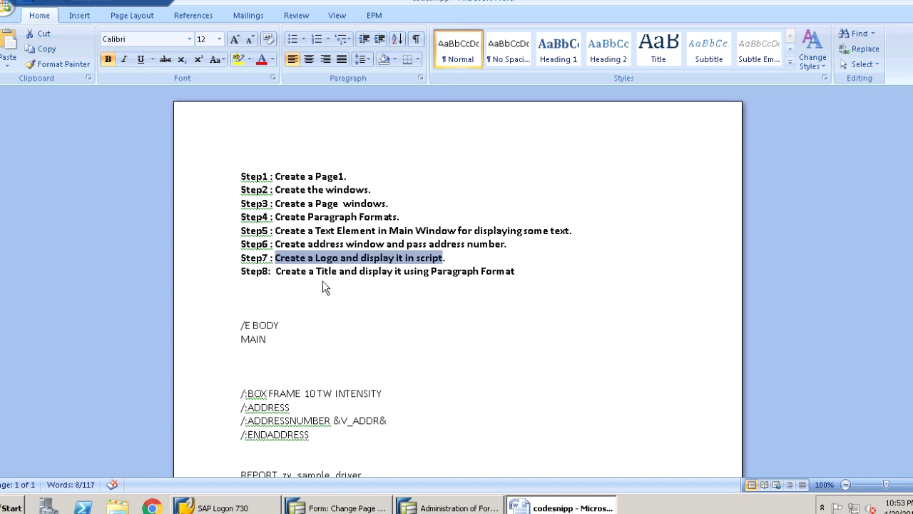
{"action": "left_click_drag", "start_coordinate": [361, 257], "coordinate": [444, 258]}
{"action": "key", "text": "alt+Tab"}
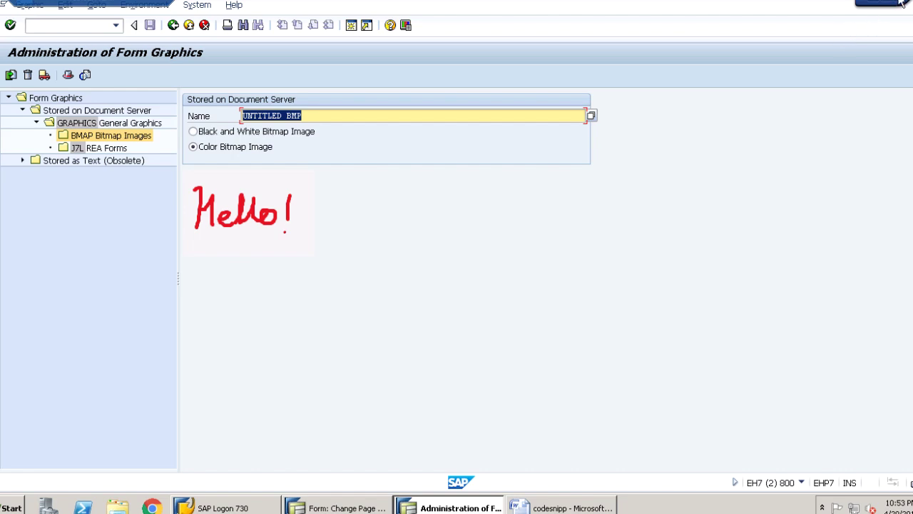
{"action": "key", "text": "alt+F4"}
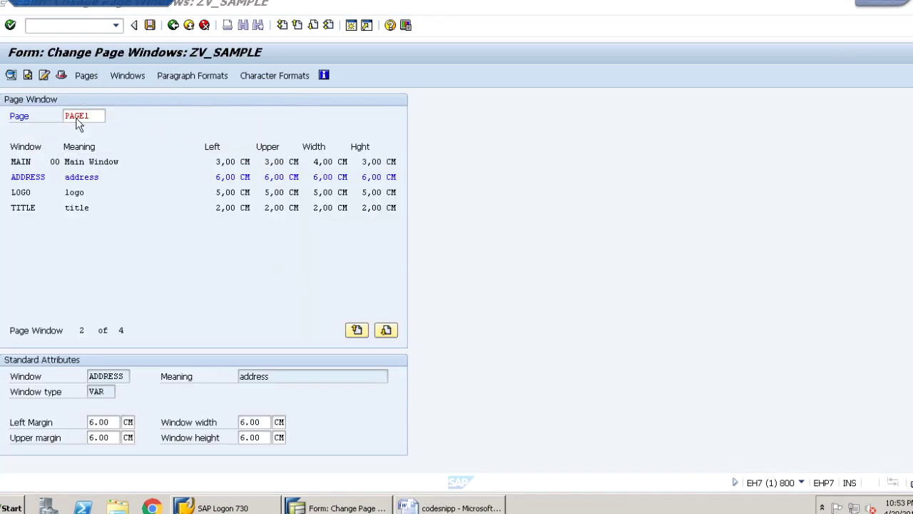
- Enter BITMAP 'LOGO' OBJECT as the LOGO window's text and transfer it back to PAGE1
{"action": "double_click", "coordinate": [77, 193]}
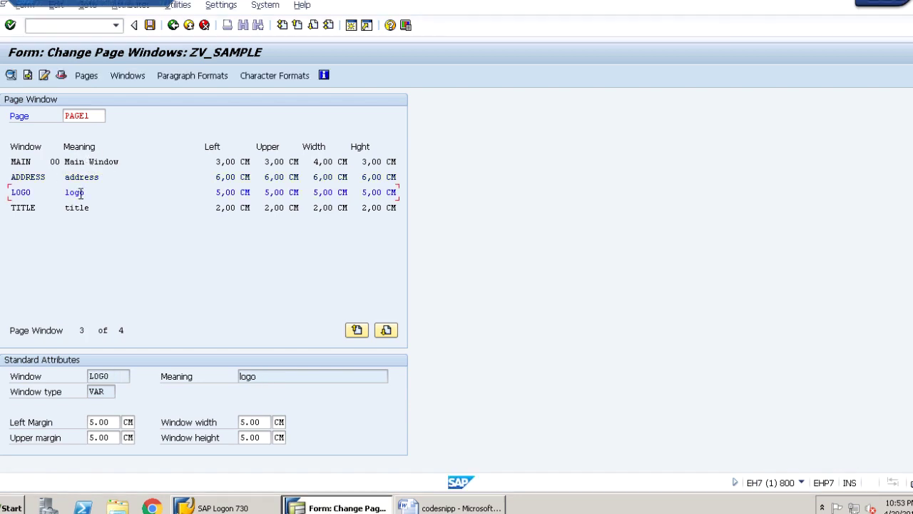
{"action": "left_click", "coordinate": [45, 79]}
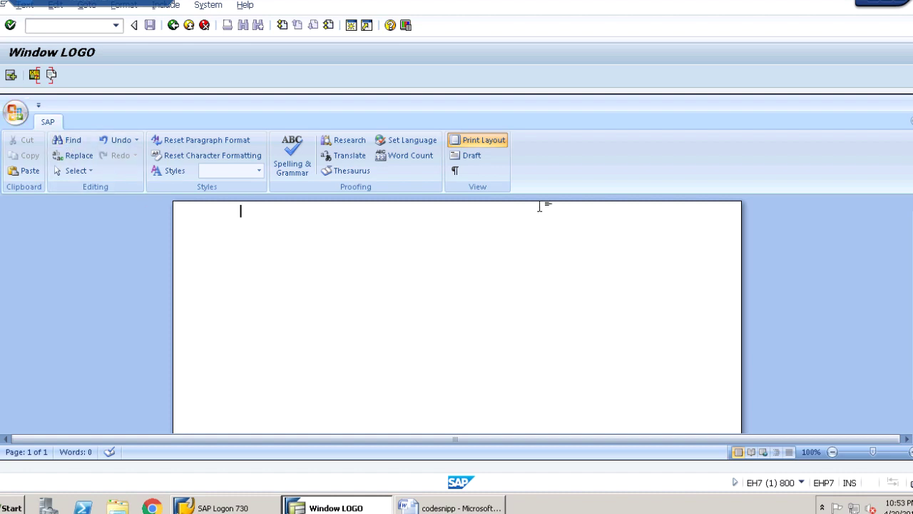
{"action": "left_click", "coordinate": [11, 74]}
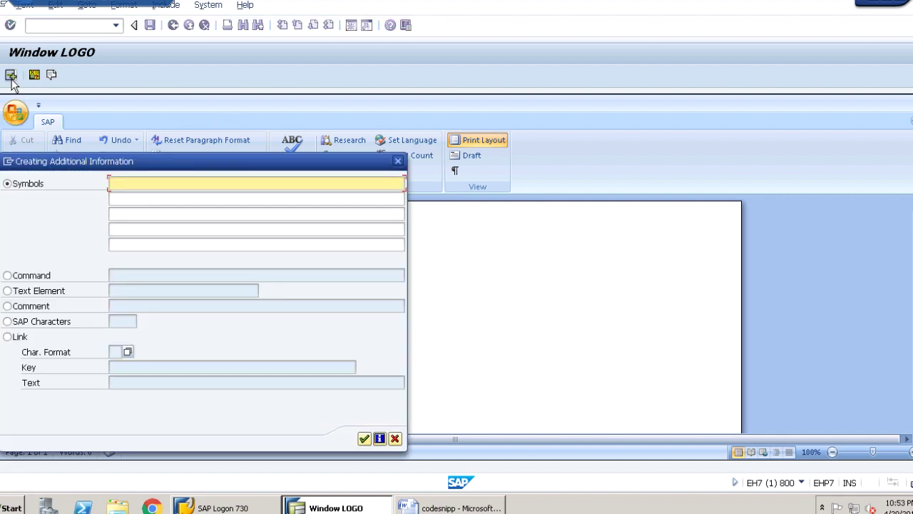
{"action": "left_click", "coordinate": [31, 280]}
{"action": "key", "text": "Return"}
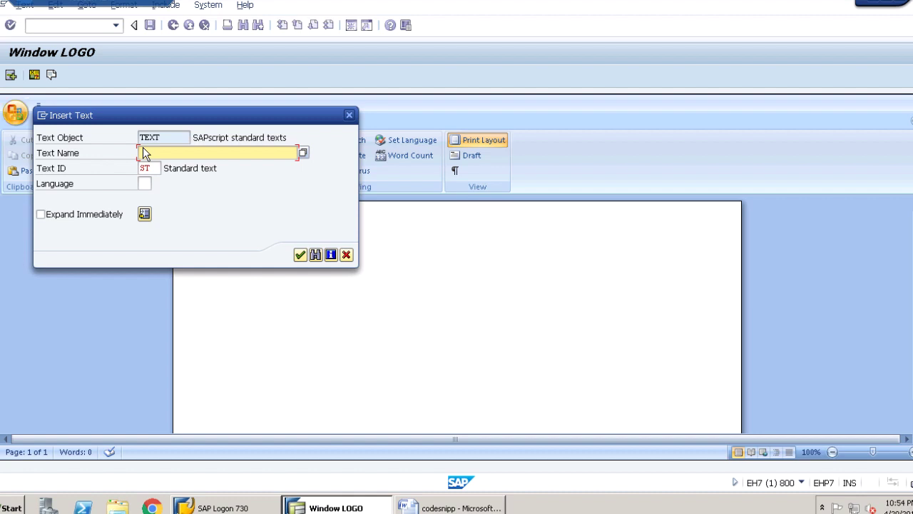
{"action": "left_click", "coordinate": [345, 256]}
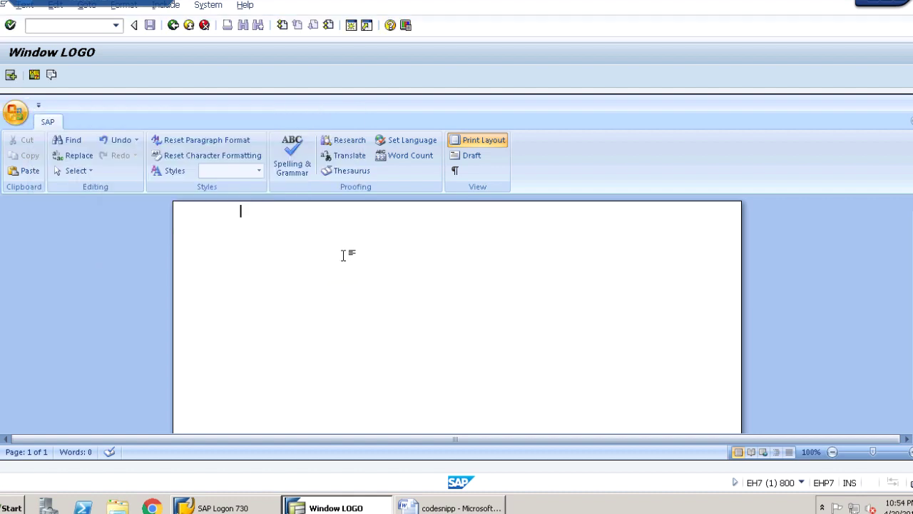
{"action": "type", "text": "BI"}
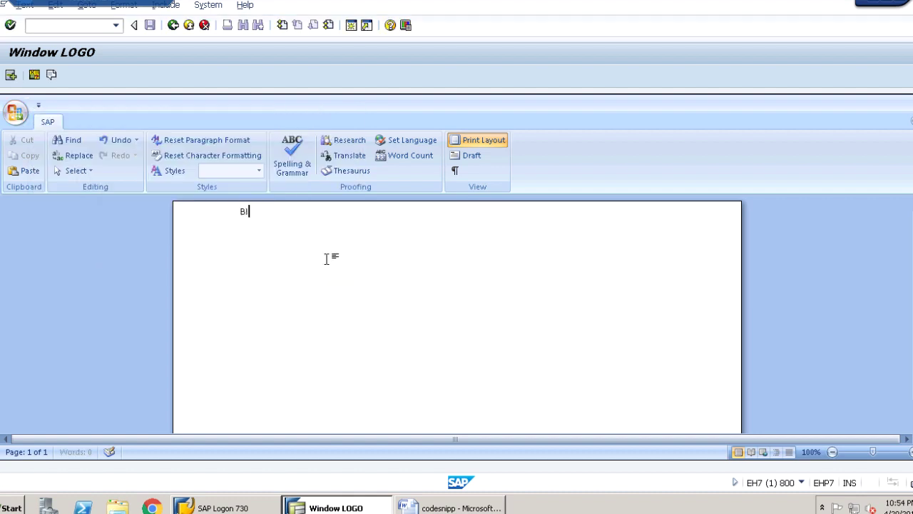
{"action": "type", "text": "TMAP 'LOGO"}
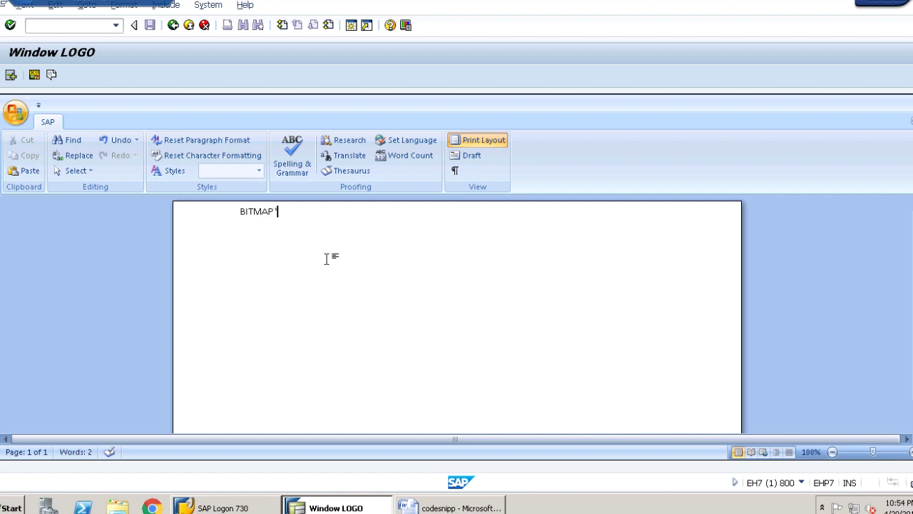
{"action": "type", "text": "' "}
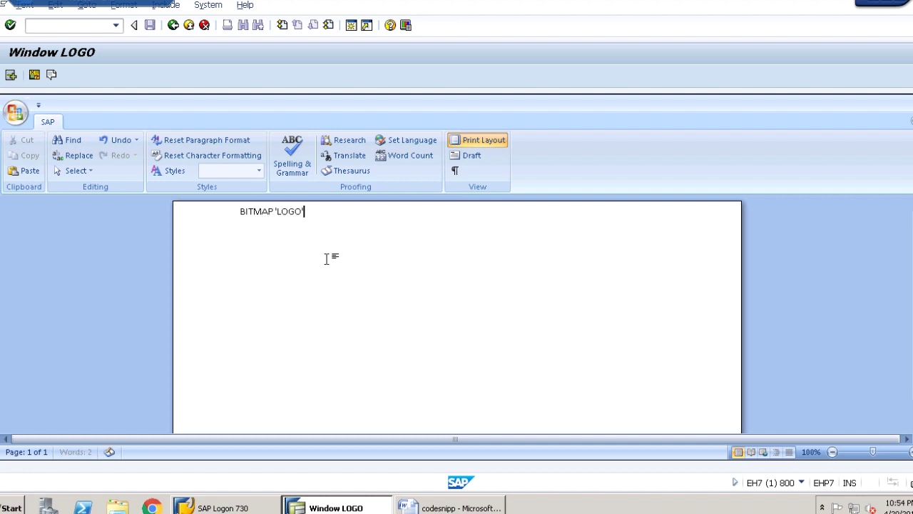
{"action": "type", "text": "OBJECT"}
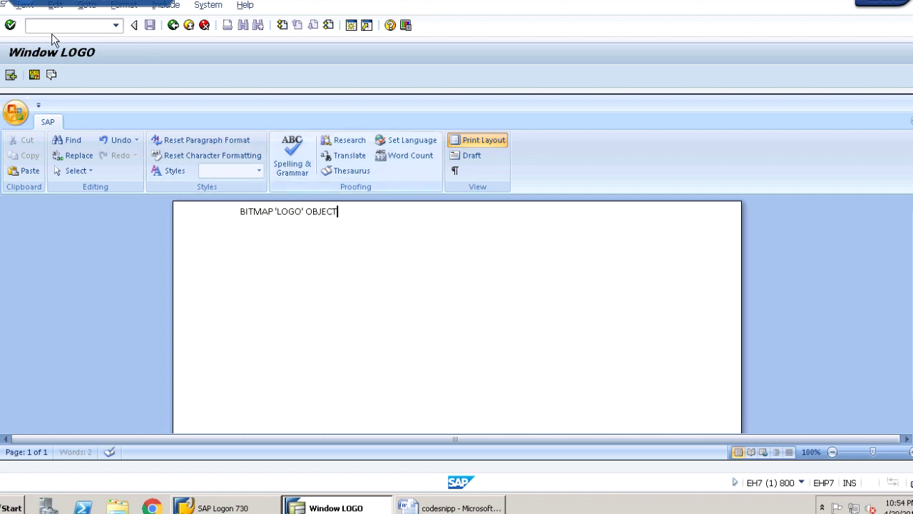
{"action": "left_click", "coordinate": [173, 25]}
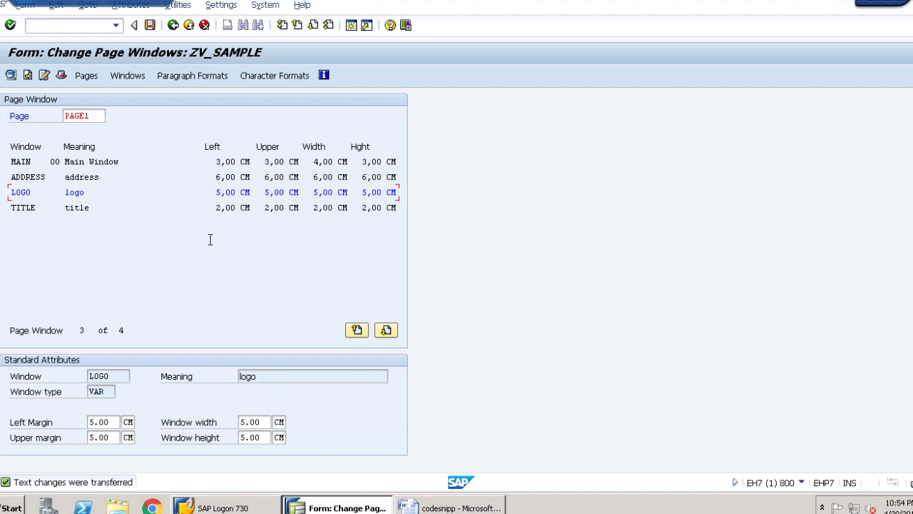
{"action": "left_click", "coordinate": [405, 507]}
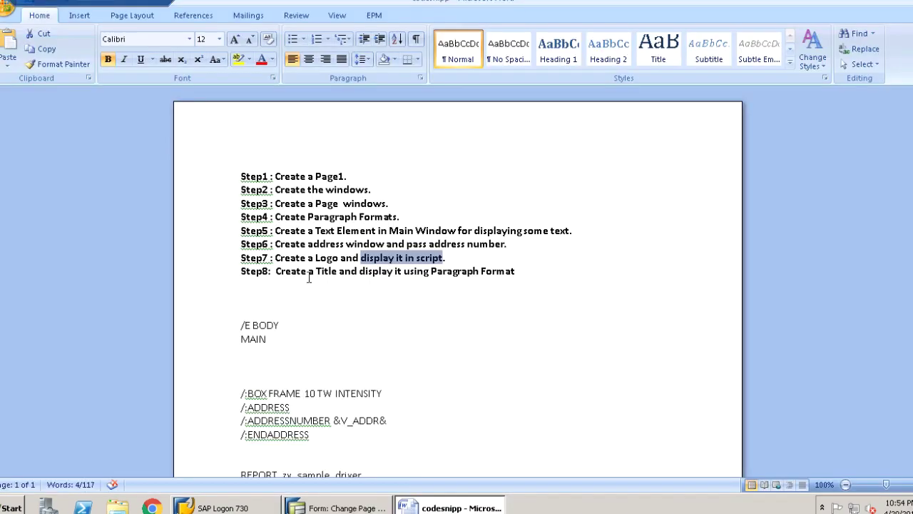
{"action": "left_click", "coordinate": [434, 258]}
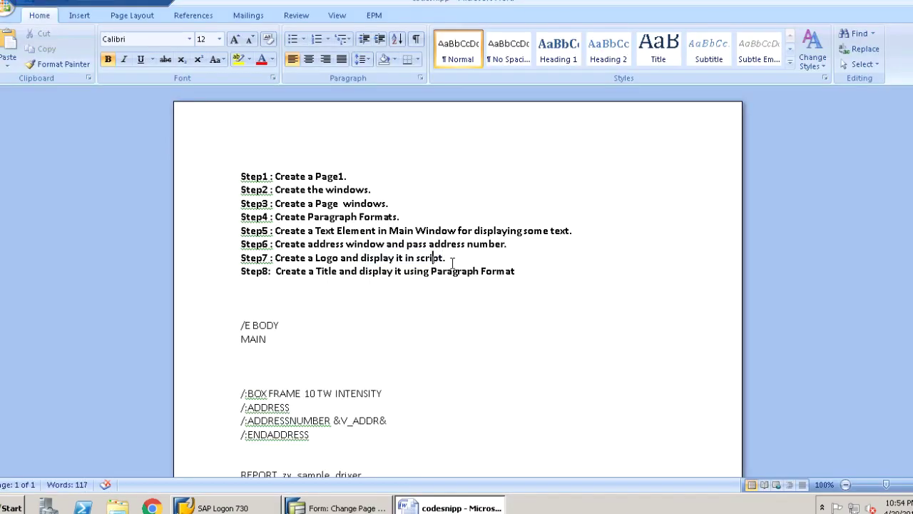
{"action": "left_click_drag", "start_coordinate": [444, 258], "coordinate": [361, 258]}
{"action": "left_click", "coordinate": [315, 271]}
{"action": "left_click", "coordinate": [370, 508]}
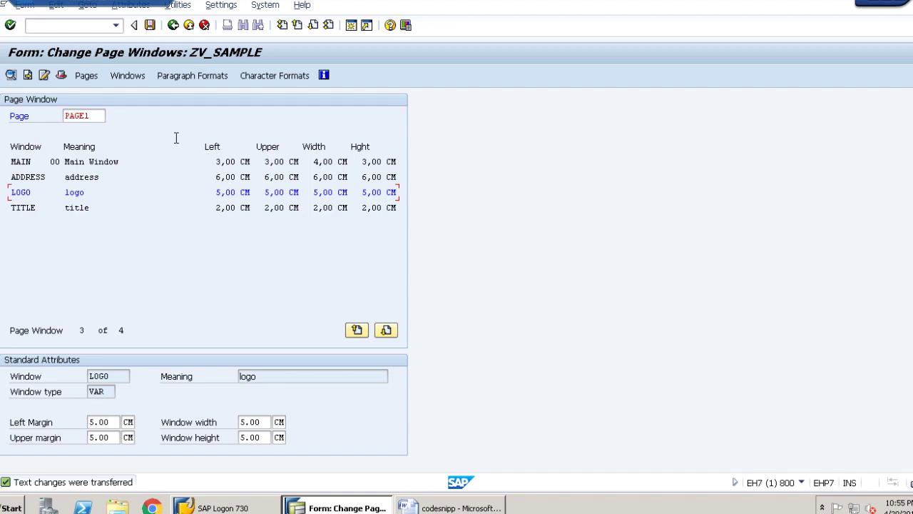
- Enter "INVOICE" as the TITLE window's text and transfer it back to PAGE1
{"action": "double_click", "coordinate": [75, 213]}
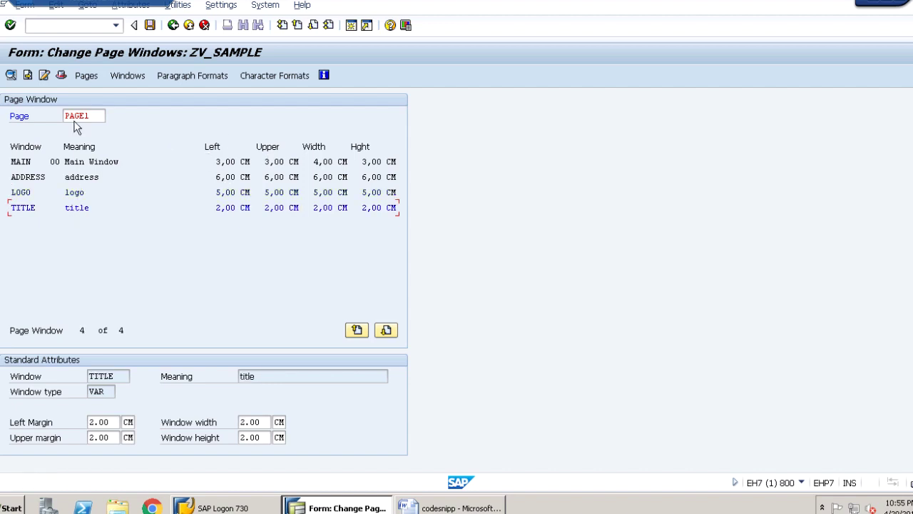
{"action": "left_click", "coordinate": [45, 76]}
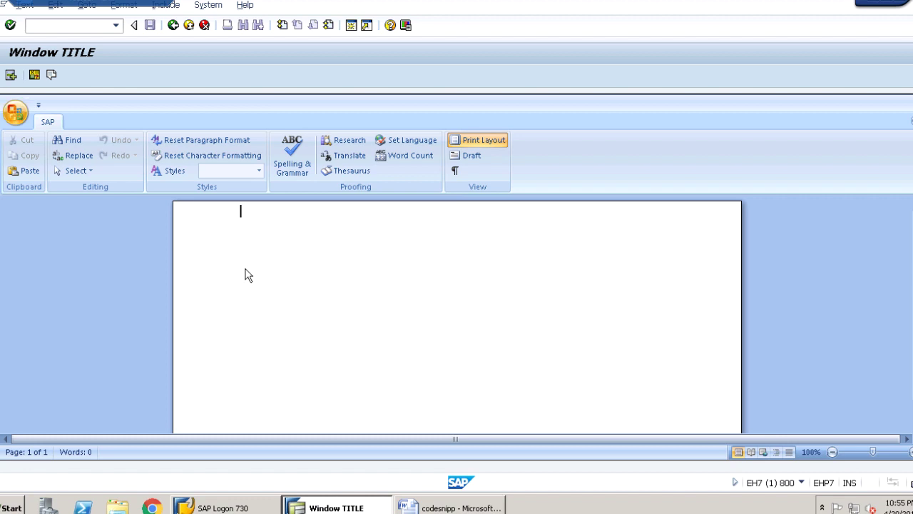
{"action": "type", "text": "\"INVOICE\""}
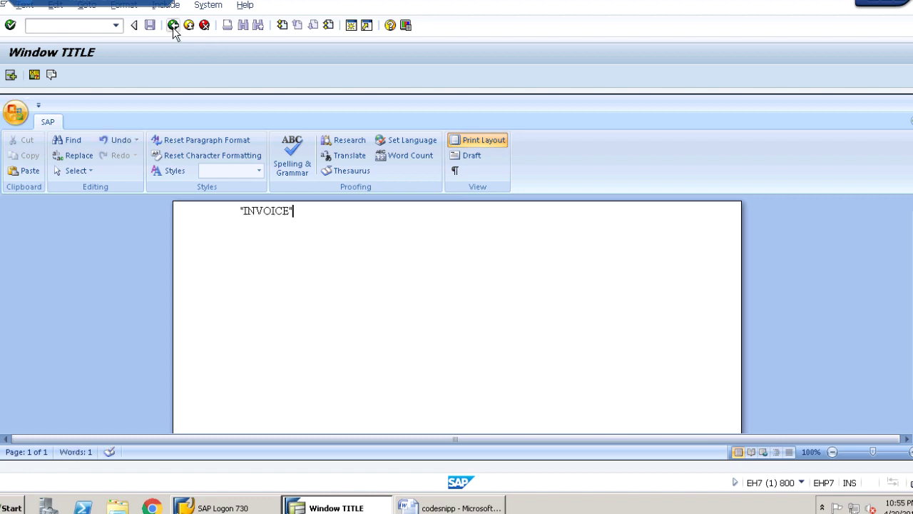
{"action": "left_click", "coordinate": [173, 26]}
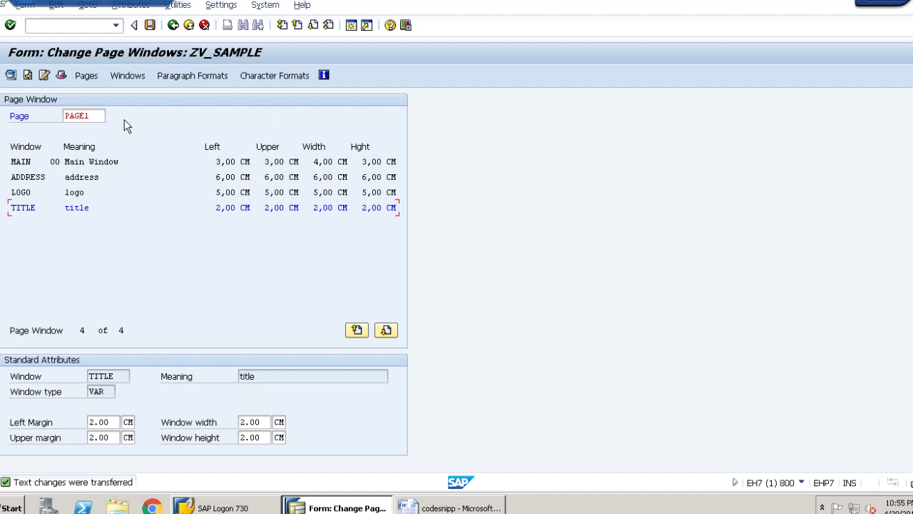
- Save ZV_SAMPLE as a local object and return to the Form Painter start screen
{"action": "left_click", "coordinate": [150, 25]}
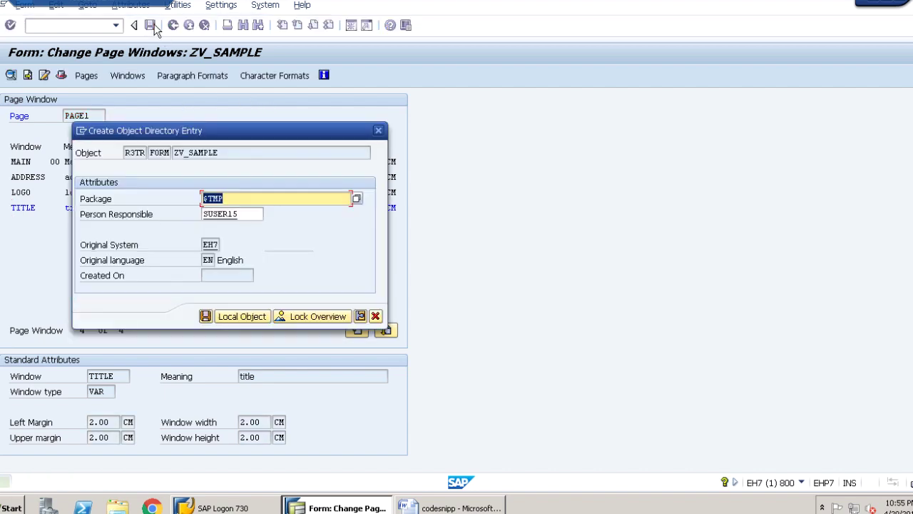
{"action": "left_click", "coordinate": [238, 316]}
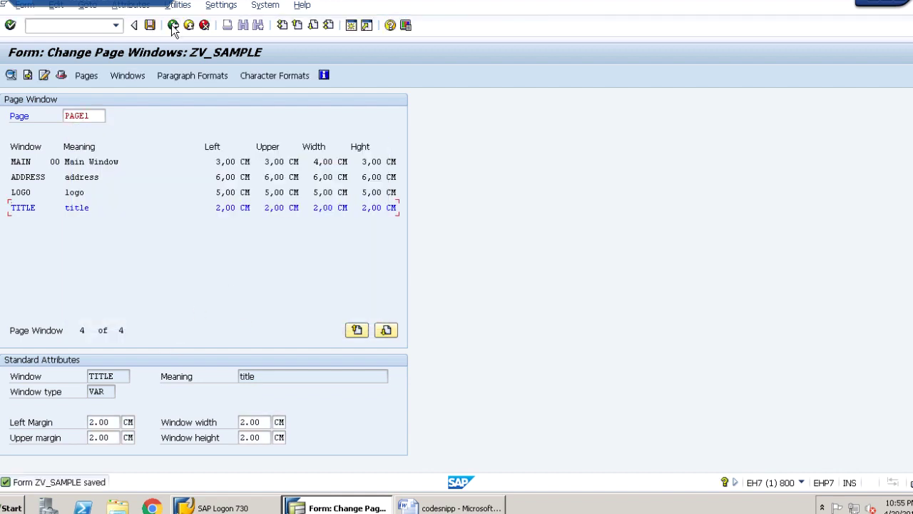
{"action": "left_click", "coordinate": [173, 26]}
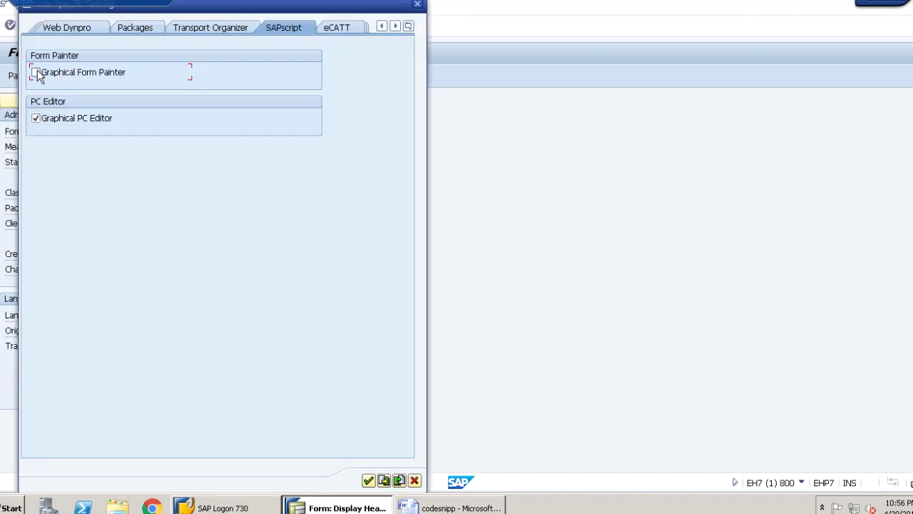
- Enable the Graphical Form Painter setting and display the form header's basic settings
{"action": "left_click", "coordinate": [36, 73]}
{"action": "left_click", "coordinate": [369, 481]}
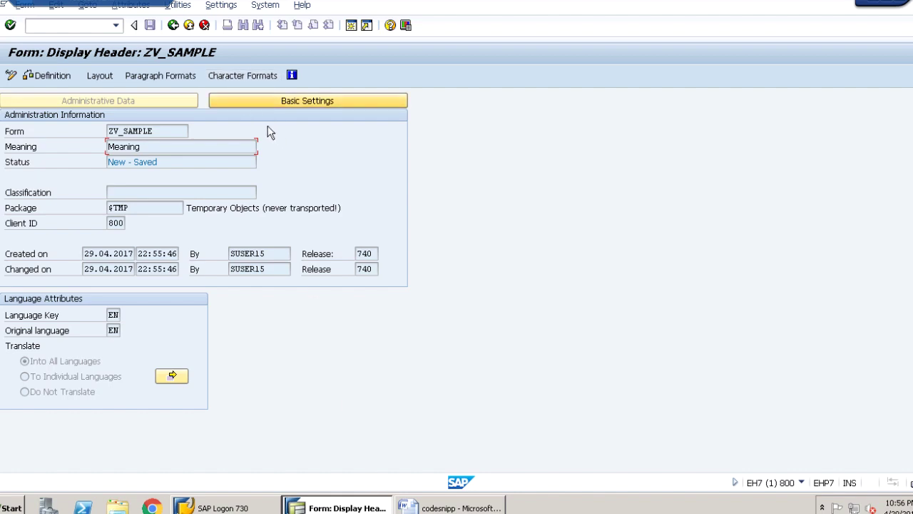
{"action": "left_click", "coordinate": [258, 100]}
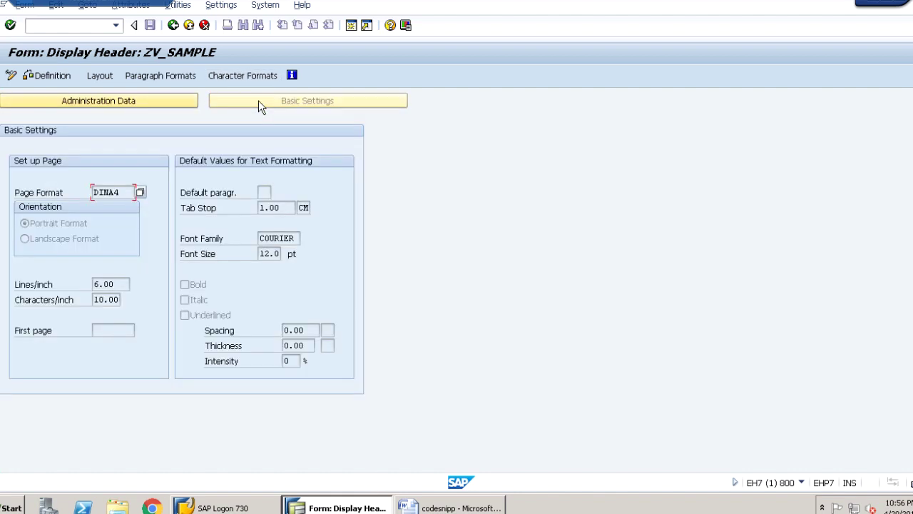
{"action": "left_click", "coordinate": [63, 80]}
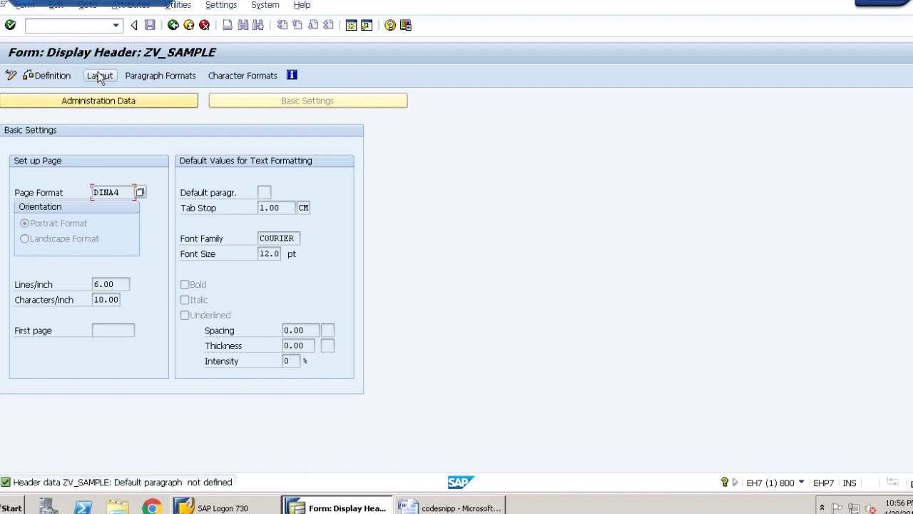
- Inspect the ADDRESS, LOGO and TITLE windows in PAGE1's graphical layout, then close the layout
{"action": "left_click", "coordinate": [104, 77]}
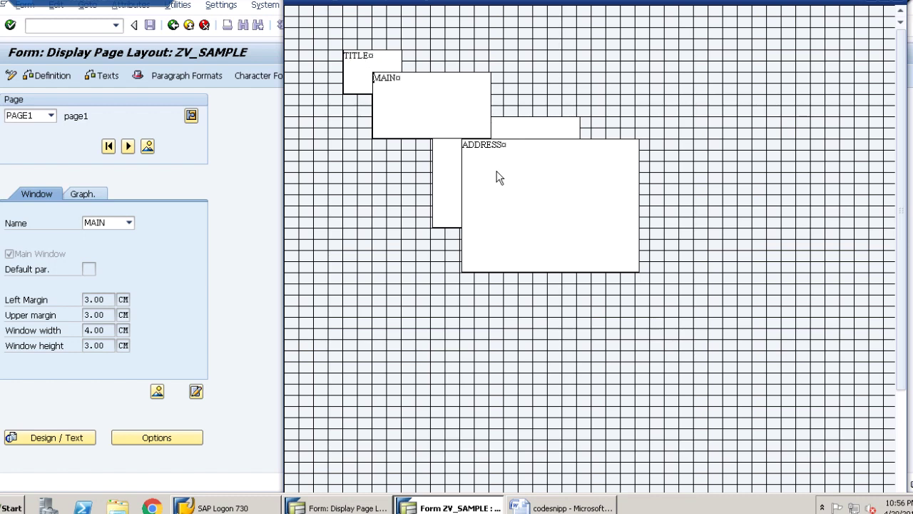
{"action": "left_click", "coordinate": [520, 180]}
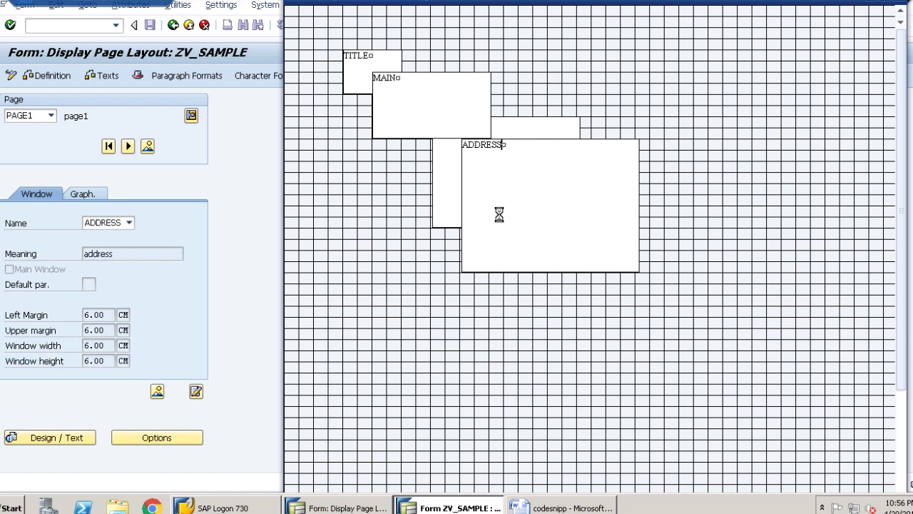
{"action": "left_click", "coordinate": [575, 132]}
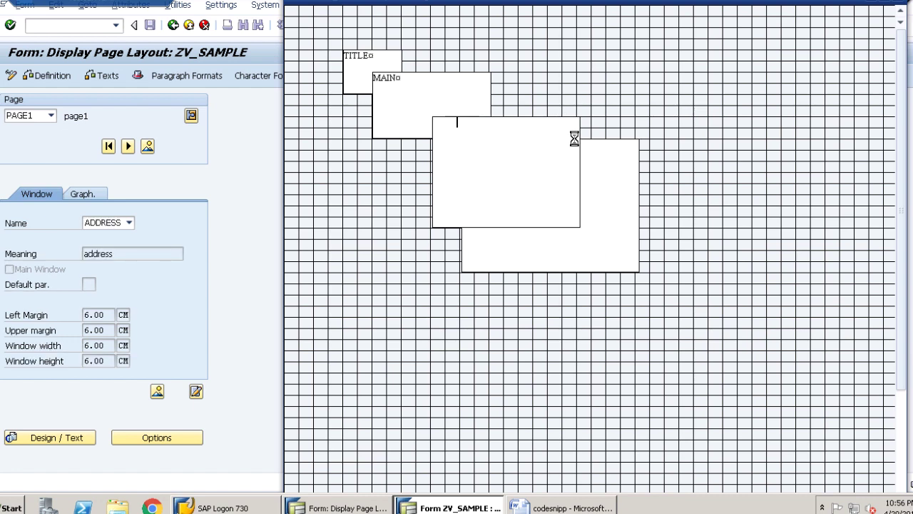
{"action": "left_click", "coordinate": [357, 57]}
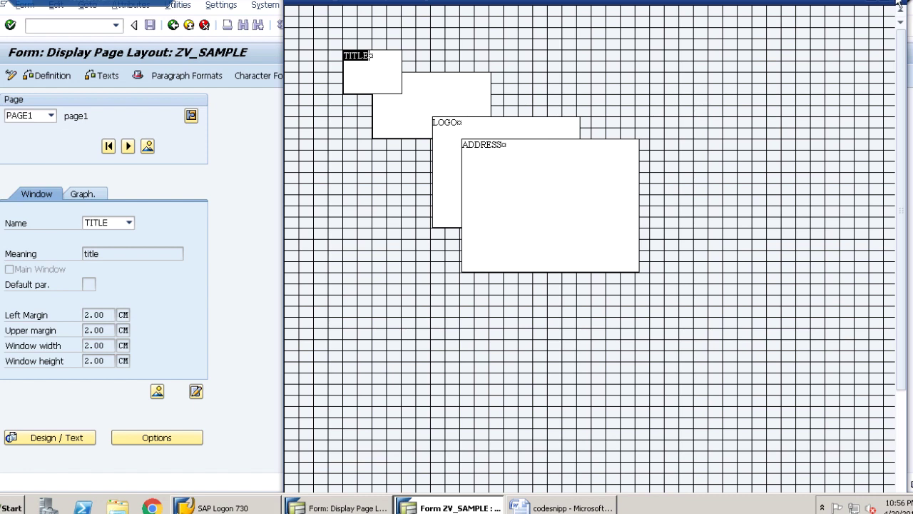
{"action": "left_click_drag", "start_coordinate": [898, 3], "coordinate": [828, 11]}
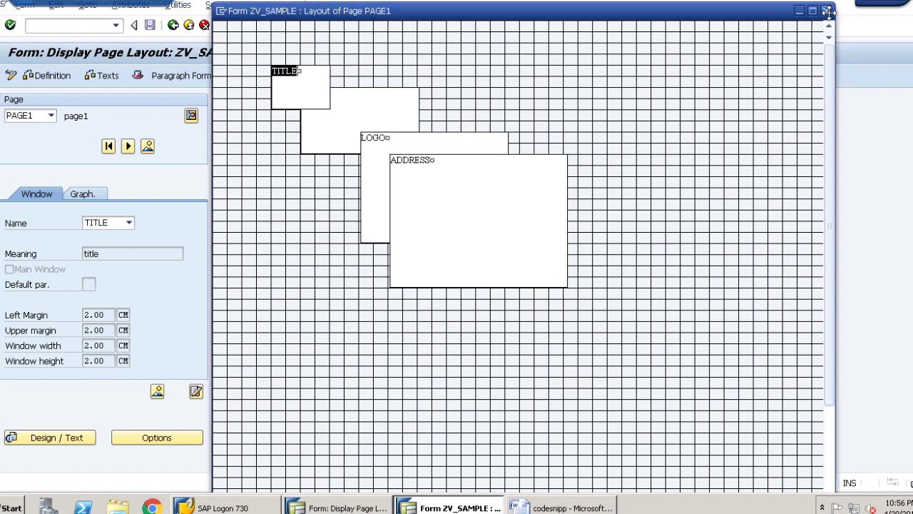
{"action": "left_click", "coordinate": [828, 11]}
{"action": "left_click", "coordinate": [230, 10]}
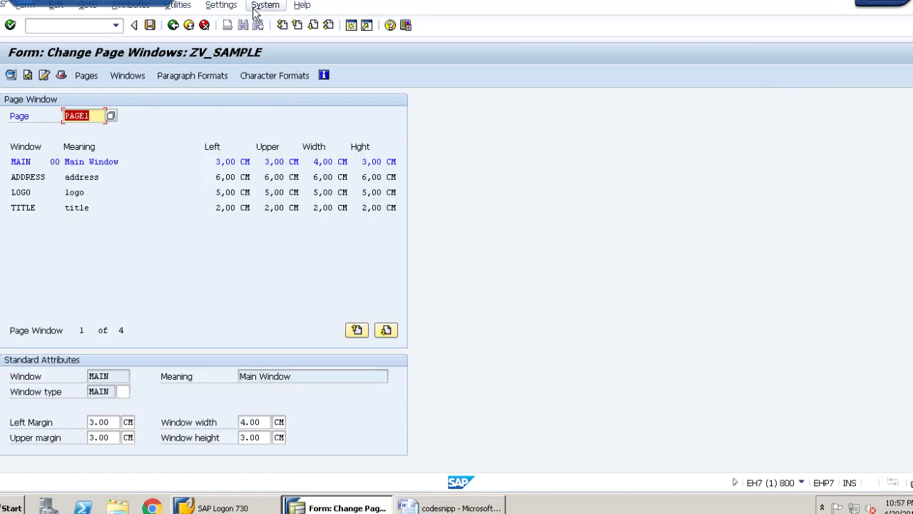
- Enable the Graphical Form Painter and move MAIN to the lower left, enlarged to 16.20×9.70 cm
{"action": "left_click", "coordinate": [246, 22]}
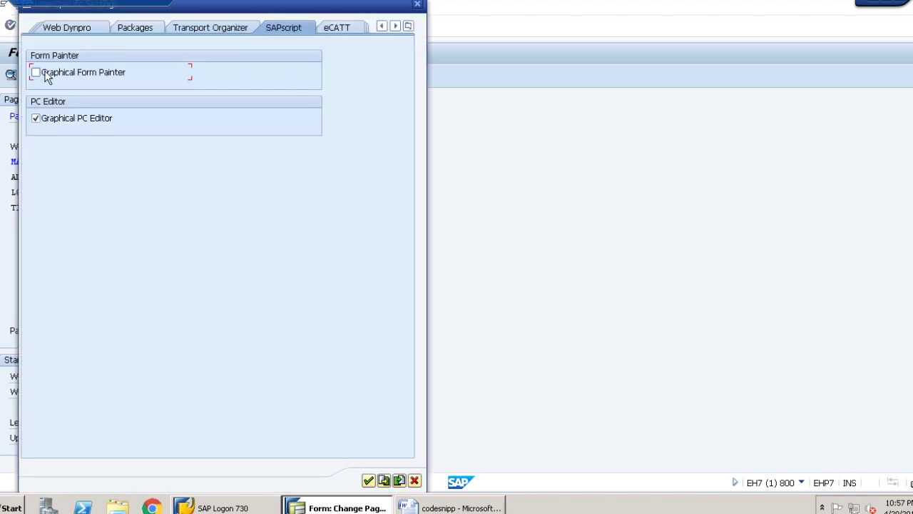
{"action": "left_click", "coordinate": [369, 480]}
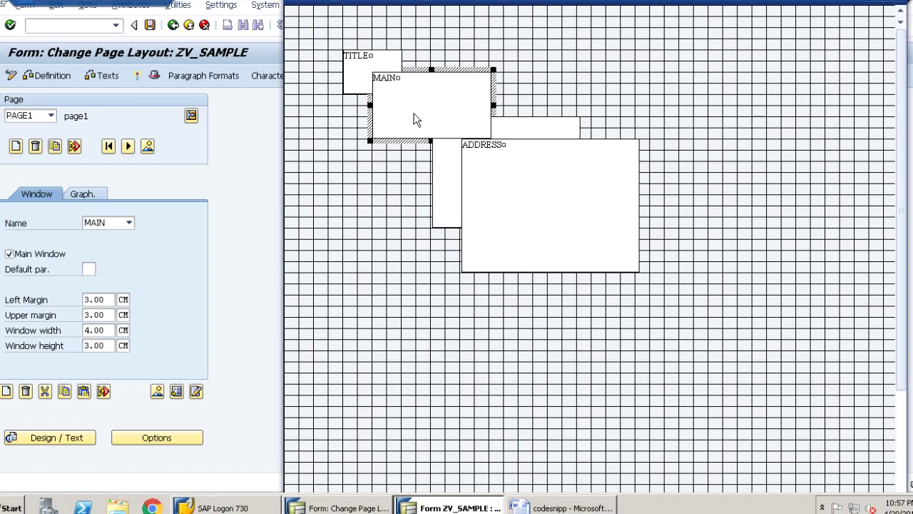
{"action": "left_click_drag", "start_coordinate": [448, 73], "coordinate": [550, 48]}
{"action": "left_click_drag", "start_coordinate": [467, 239], "coordinate": [369, 246]}
{"action": "left_click_drag", "start_coordinate": [420, 289], "coordinate": [775, 435]}
- Shrink the ADDRESS window and place it near the left edge at 0.60/4.80 cm
{"action": "left_click", "coordinate": [490, 164]}
{"action": "left_click_drag", "start_coordinate": [490, 164], "coordinate": [343, 123]}
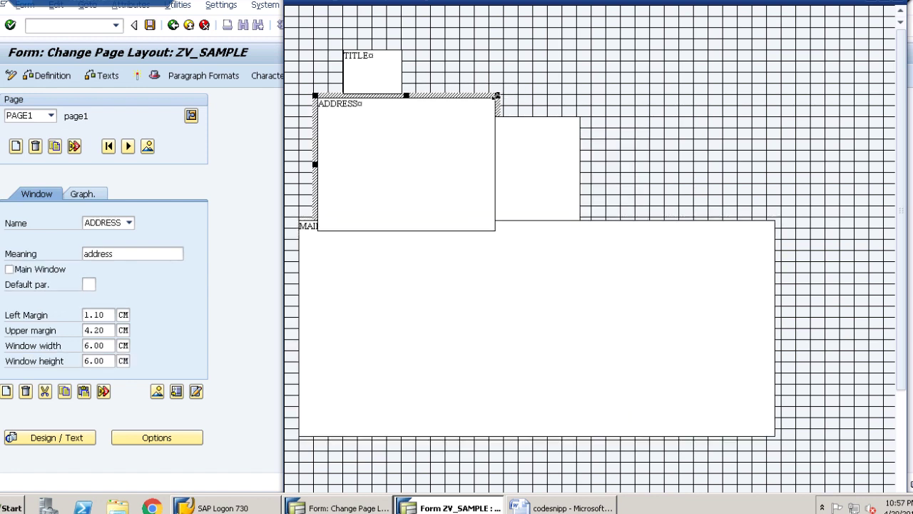
{"action": "left_click_drag", "start_coordinate": [496, 95], "coordinate": [377, 125]}
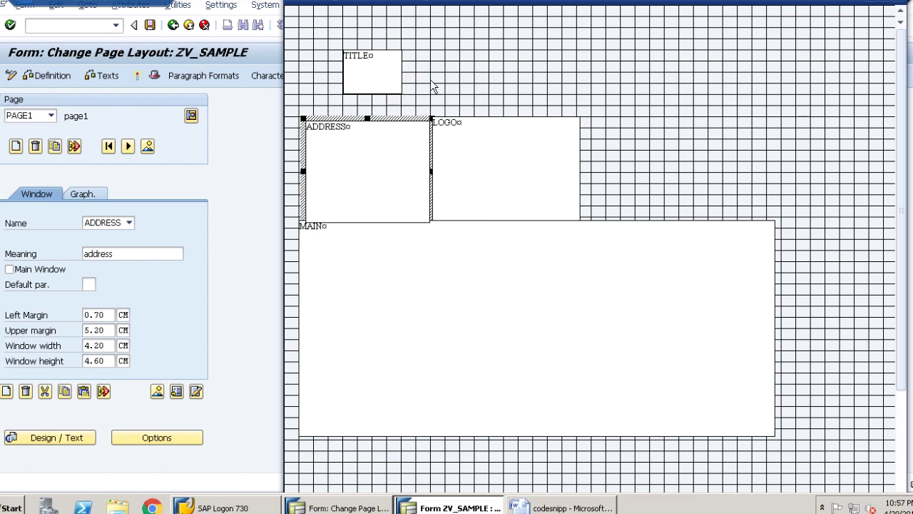
{"action": "left_click_drag", "start_coordinate": [386, 66], "coordinate": [528, 65]}
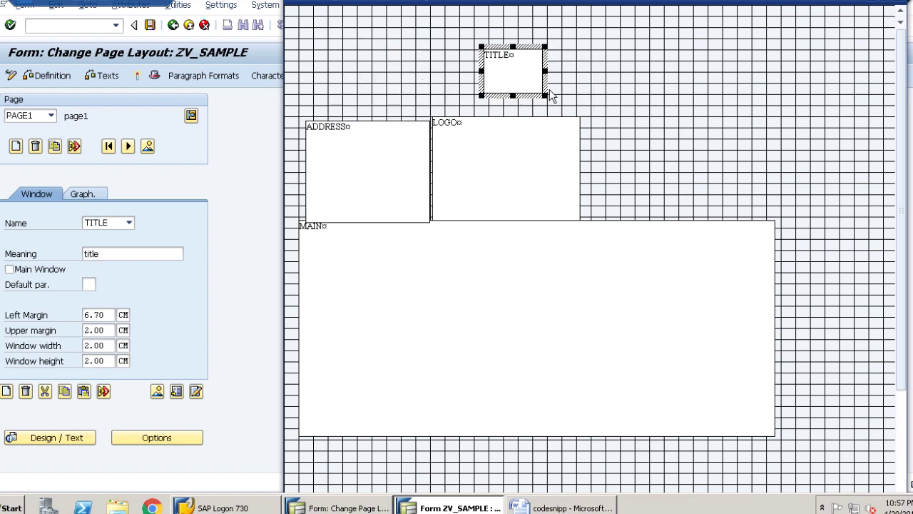
- Resize TITLE to 4.60×1.50 cm and put LOGO in the top-left corner at 0.60/0.60 cm
{"action": "left_click_drag", "start_coordinate": [546, 95], "coordinate": [619, 84]}
{"action": "left_click_drag", "start_coordinate": [564, 74], "coordinate": [568, 96]}
{"action": "left_click_drag", "start_coordinate": [536, 150], "coordinate": [397, 26]}
{"action": "left_click_drag", "start_coordinate": [458, 118], "coordinate": [370, 79]}
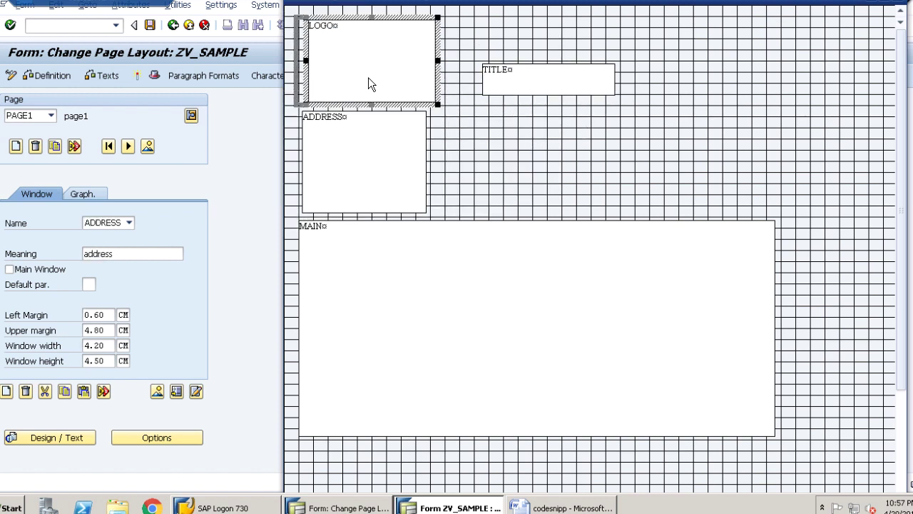
{"action": "left_click", "coordinate": [373, 80]}
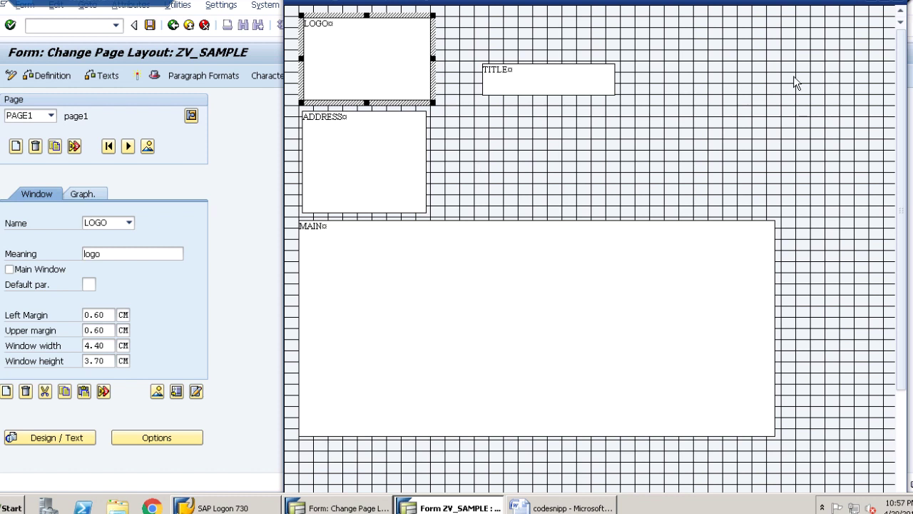
{"action": "left_click_drag", "start_coordinate": [807, 2], "coordinate": [784, 11]}
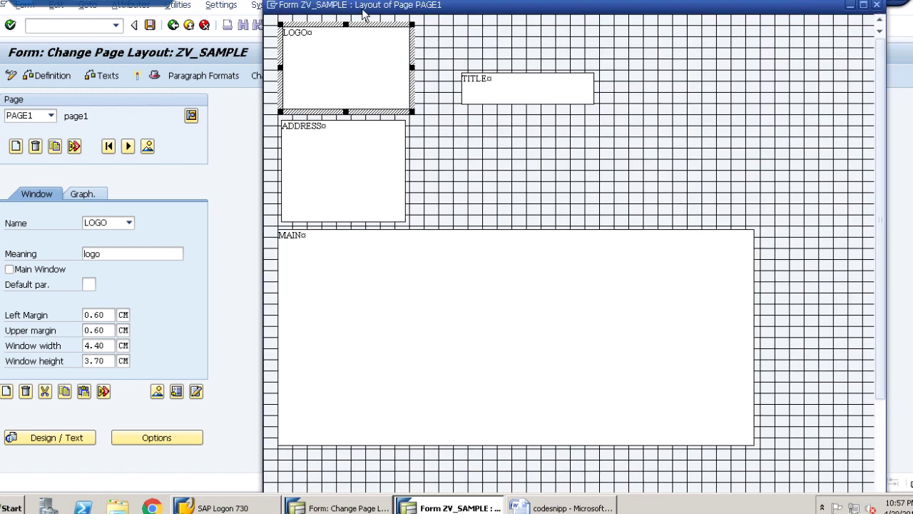
{"action": "left_click", "coordinate": [222, 5]}
{"action": "left_click", "coordinate": [265, 20]}
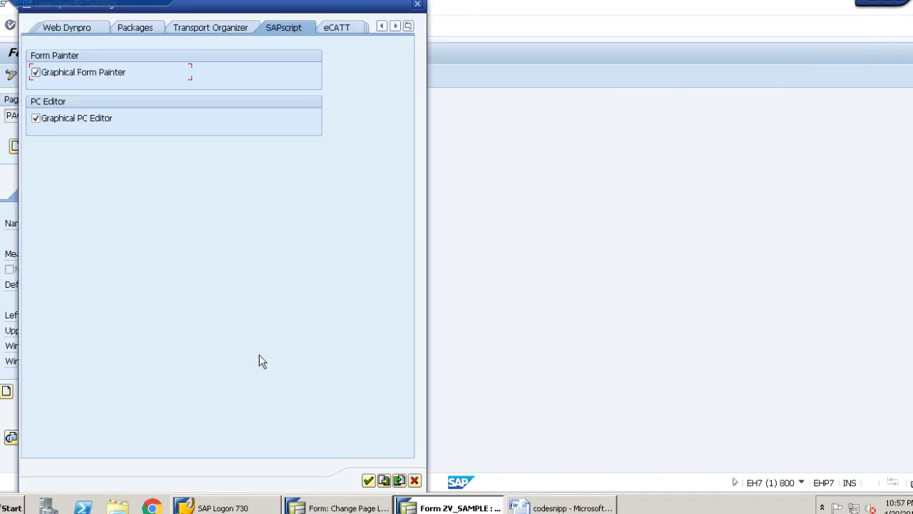
- Turn off the Graphical Form Painter and review the new MAIN and LOGO positions in the window list
{"action": "left_click", "coordinate": [35, 72]}
{"action": "left_click", "coordinate": [368, 480]}
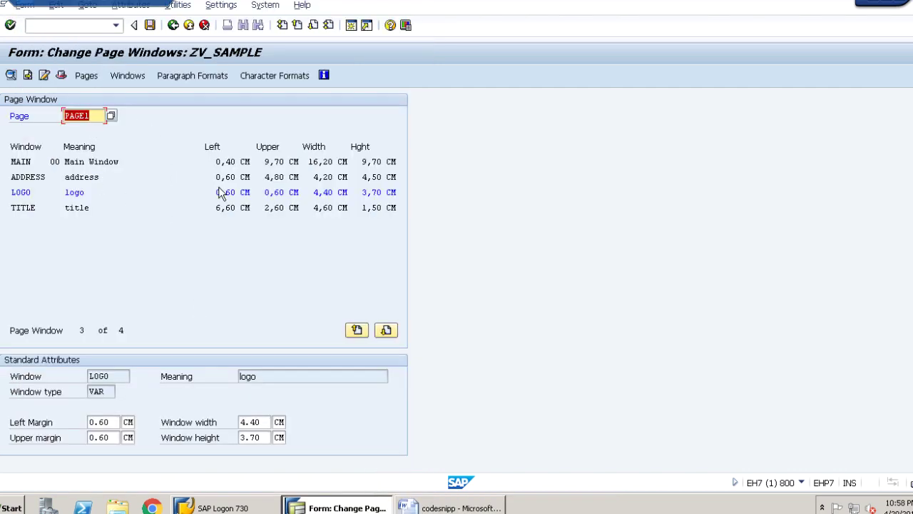
{"action": "left_click", "coordinate": [138, 75]}
{"action": "left_click", "coordinate": [137, 70]}
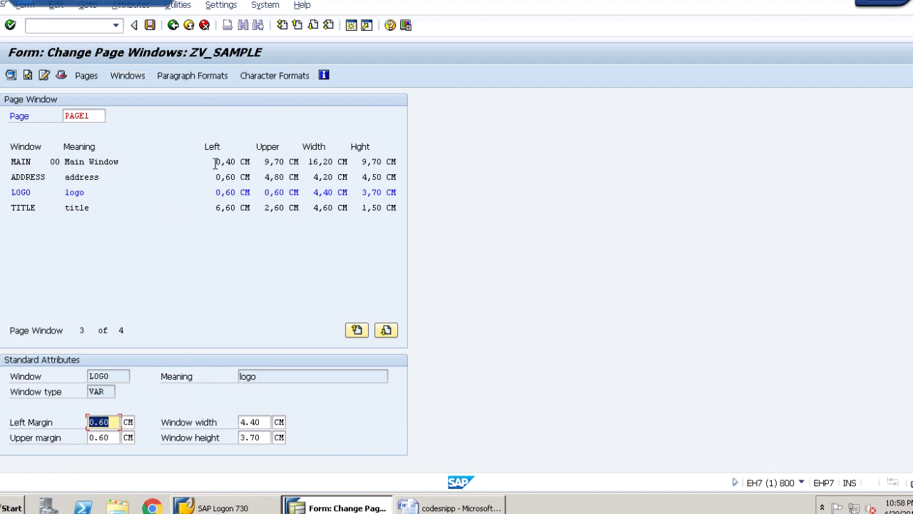
{"action": "left_click_drag", "start_coordinate": [215, 162], "coordinate": [249, 162]}
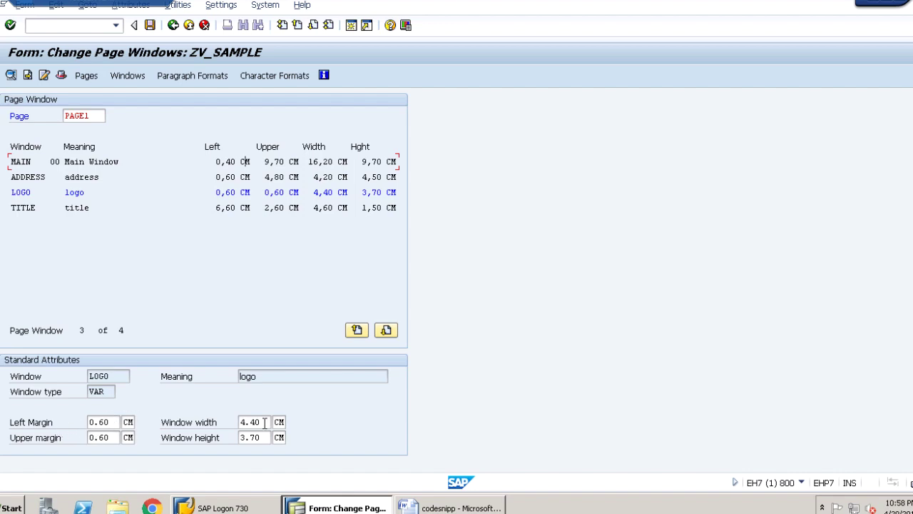
{"action": "left_click", "coordinate": [106, 422]}
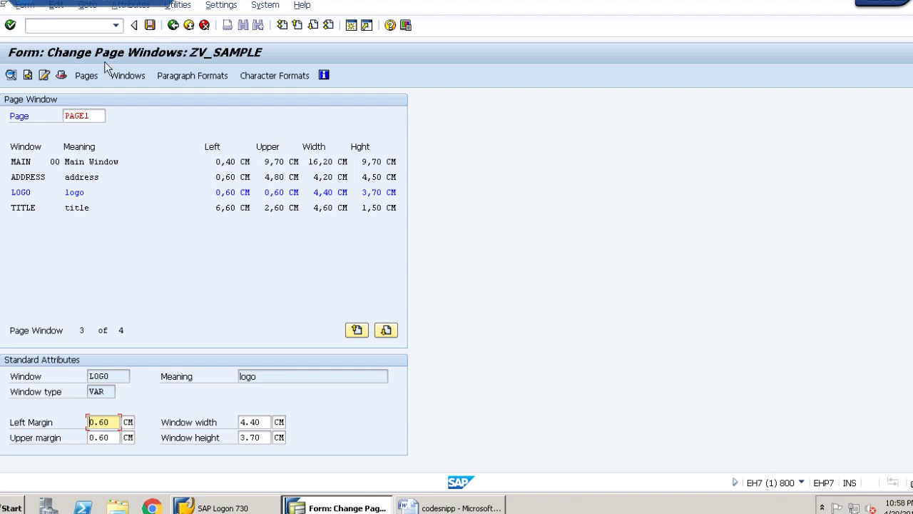
- Exit and save ZV_SAMPLE, then reopen it in change mode on its header
{"action": "left_click", "coordinate": [173, 25]}
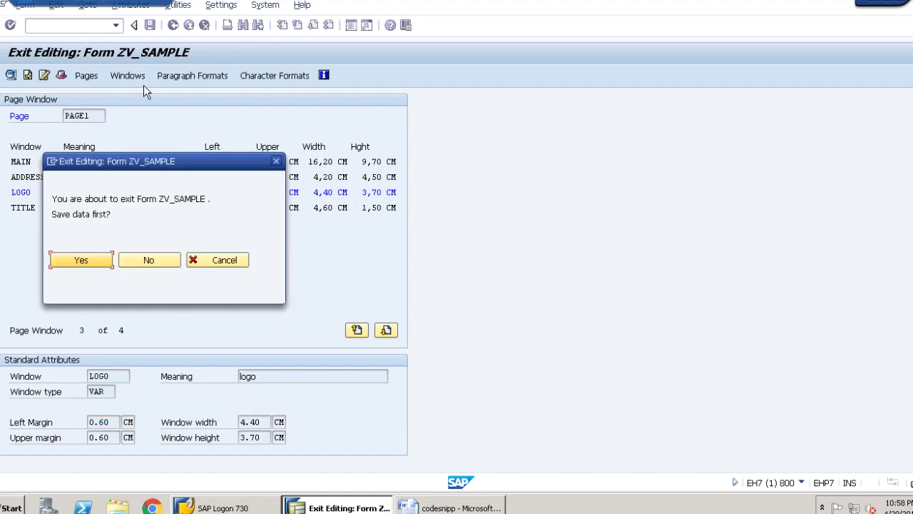
{"action": "left_click", "coordinate": [99, 261]}
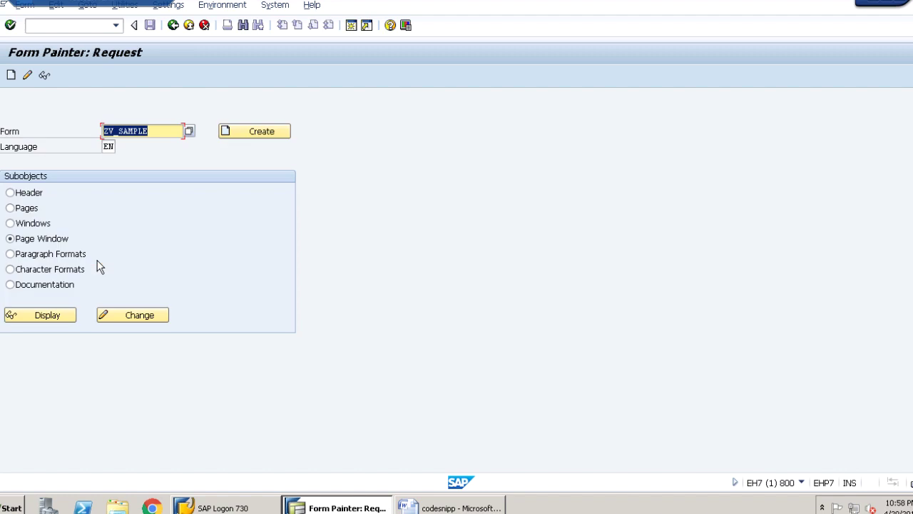
{"action": "left_click", "coordinate": [104, 318]}
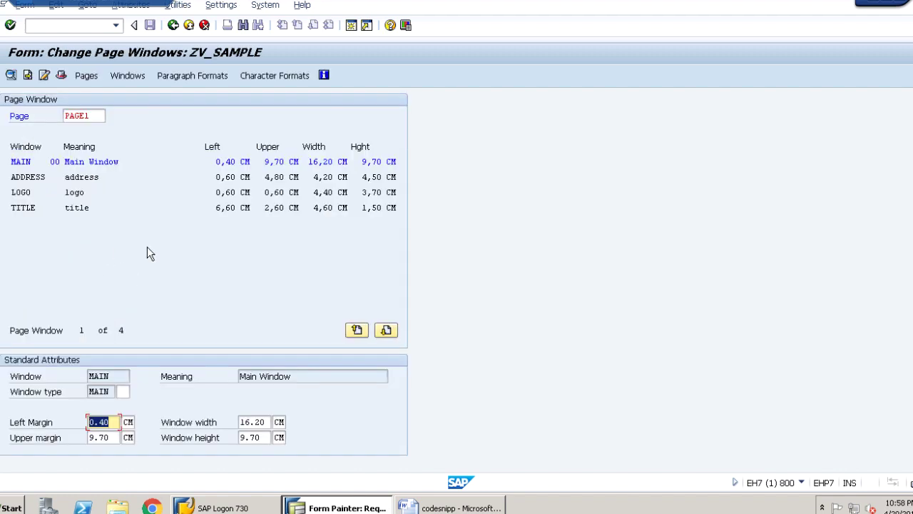
{"action": "left_click", "coordinate": [62, 75]}
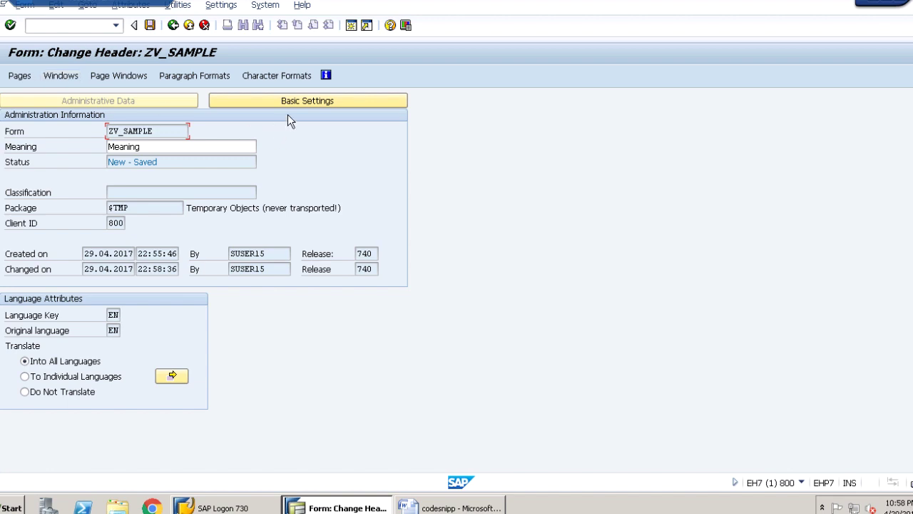
- In the header's Basic Settings, set First page to PAGE1 and Default paragraph to NT, and save
{"action": "left_click", "coordinate": [306, 98]}
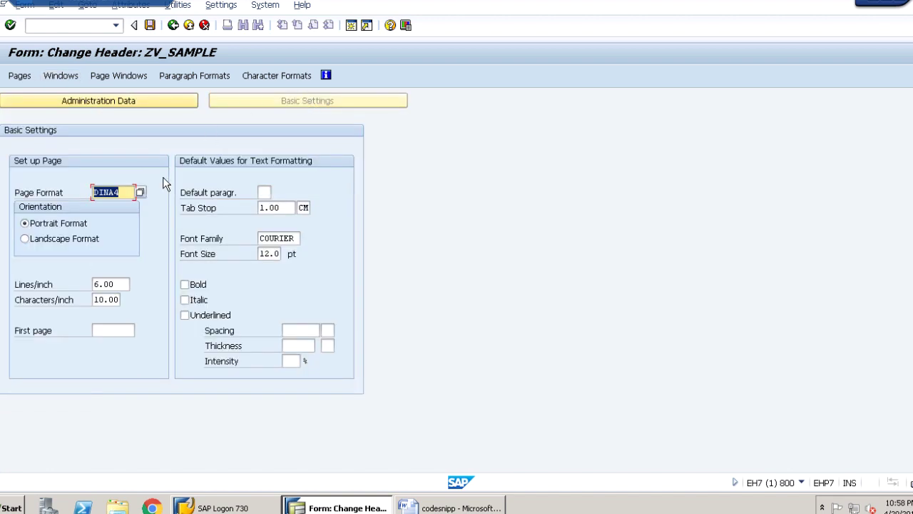
{"action": "left_click", "coordinate": [121, 331]}
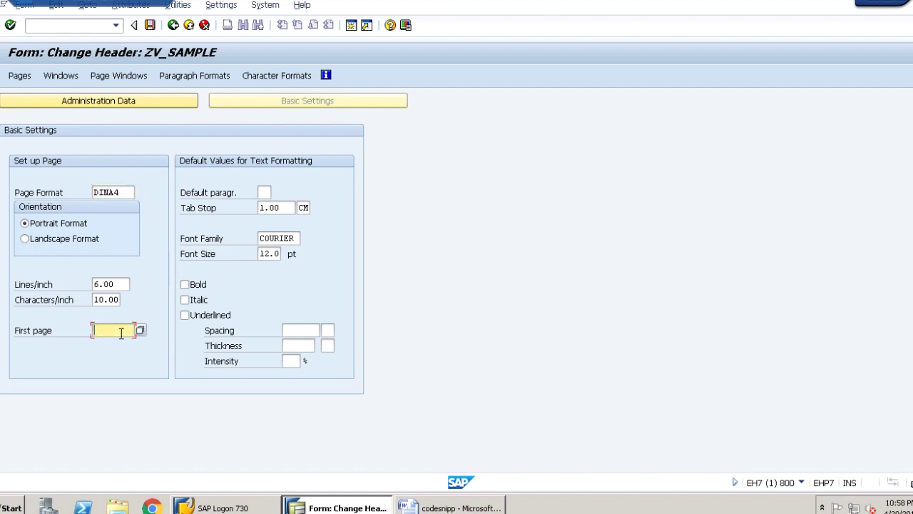
{"action": "type", "text": "page1"}
{"action": "key", "text": "Return"}
{"action": "left_click", "coordinate": [265, 193]}
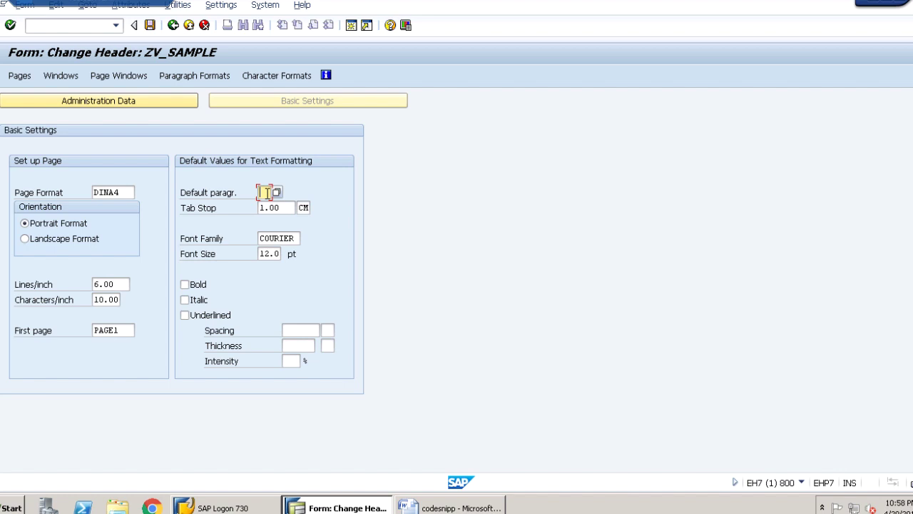
{"action": "type", "text": "NT"}
{"action": "left_click", "coordinate": [150, 26]}
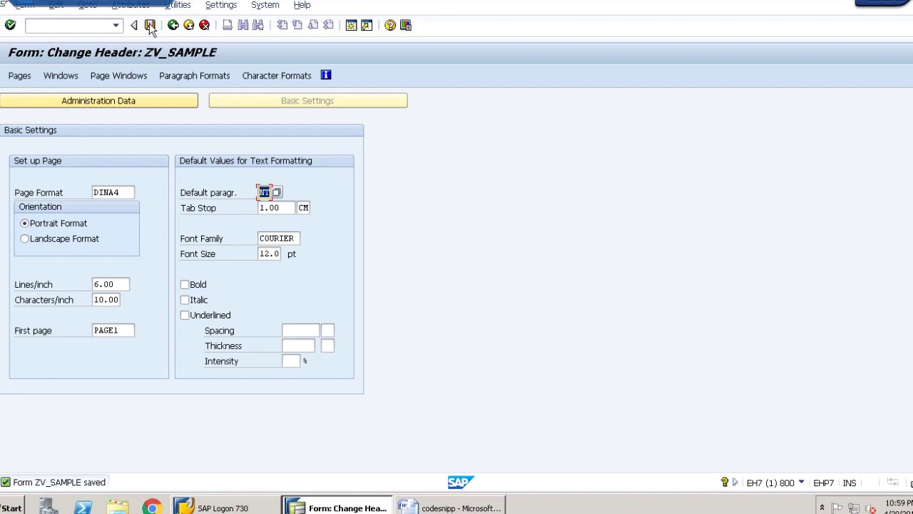
{"action": "left_click", "coordinate": [173, 26]}
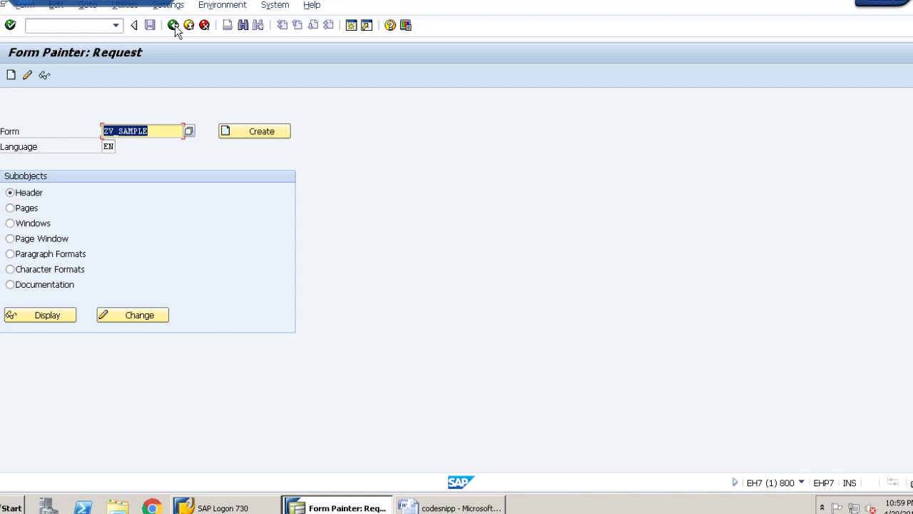
- Leave the Form Painter and enter program name ZV_SAMPLE_DRIVER on the ABAP Editor start screen
{"action": "left_click", "coordinate": [173, 25]}
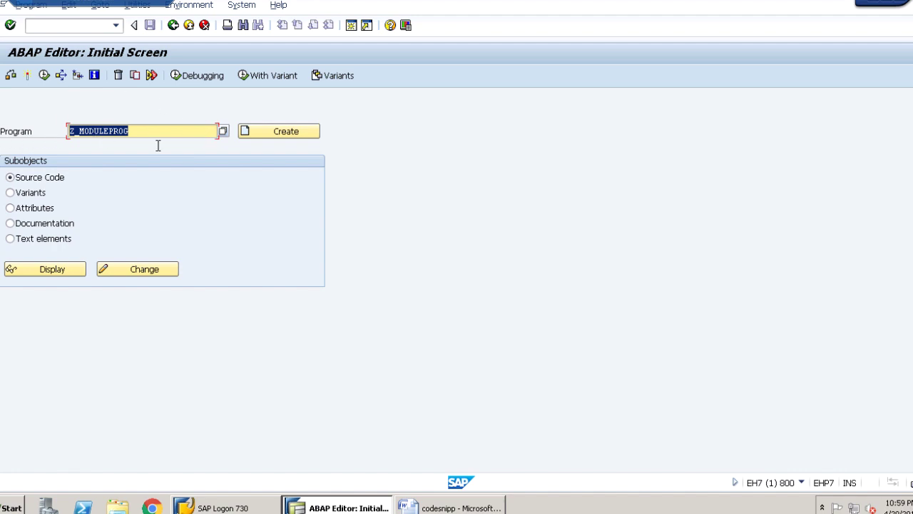
{"action": "type", "text": "zv_"}
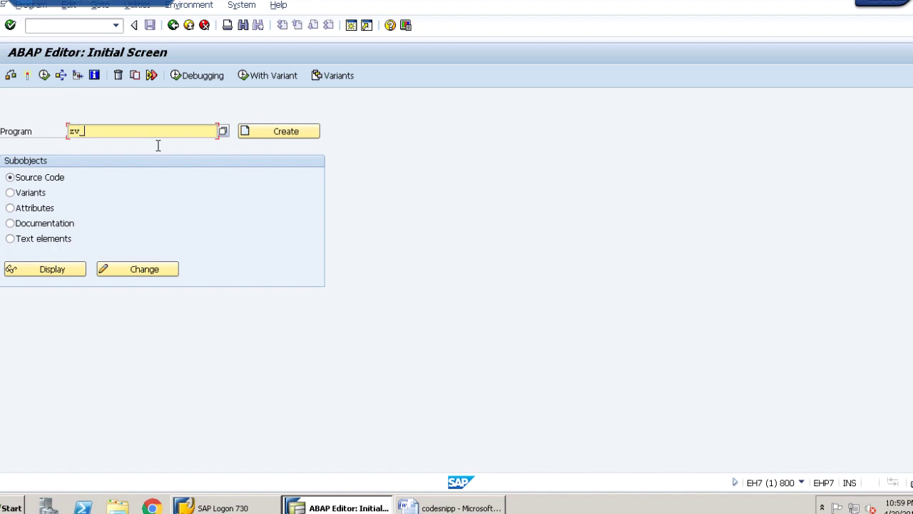
{"action": "type", "text": "sample_driver"}
{"action": "key", "text": "Return"}
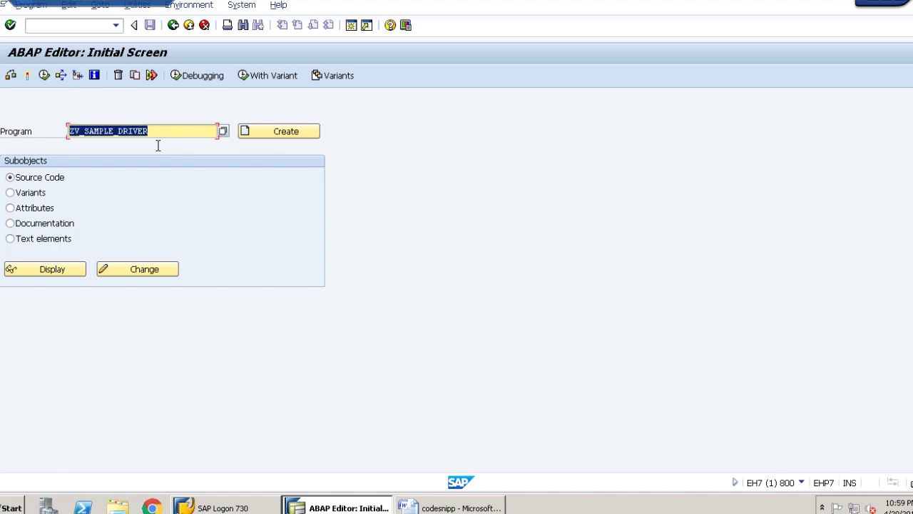
- Create ZV_SAMPLE_DRIVER titled 'driver program' as an Executable program, saved as a $TMP local object
{"action": "left_click", "coordinate": [256, 131]}
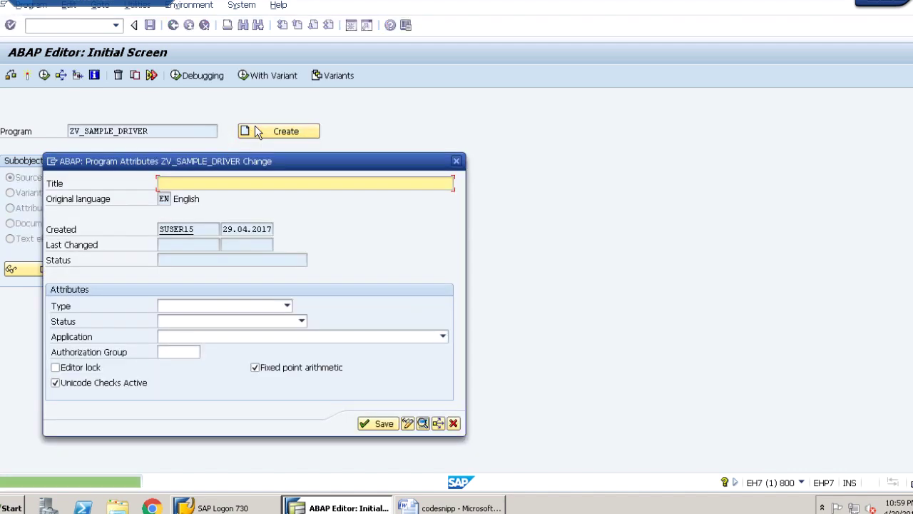
{"action": "type", "text": "dr"}
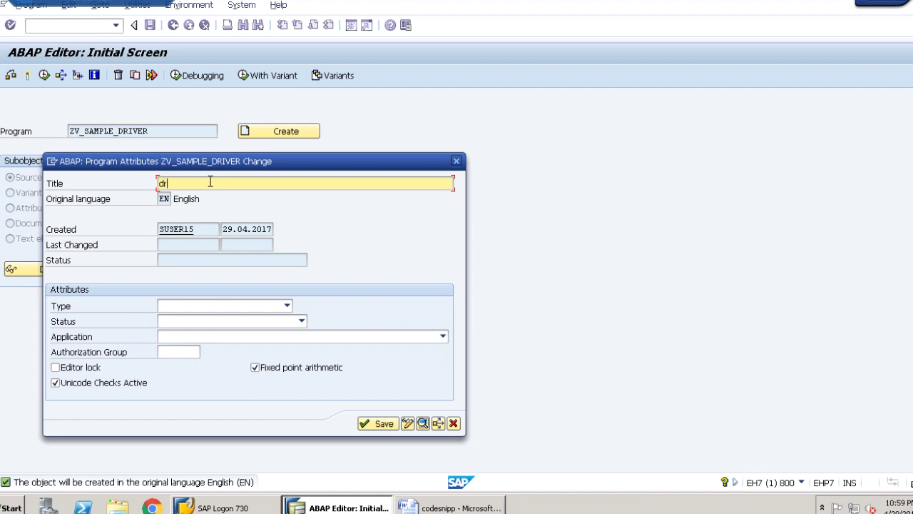
{"action": "type", "text": "iver program"}
{"action": "key", "text": "Return"}
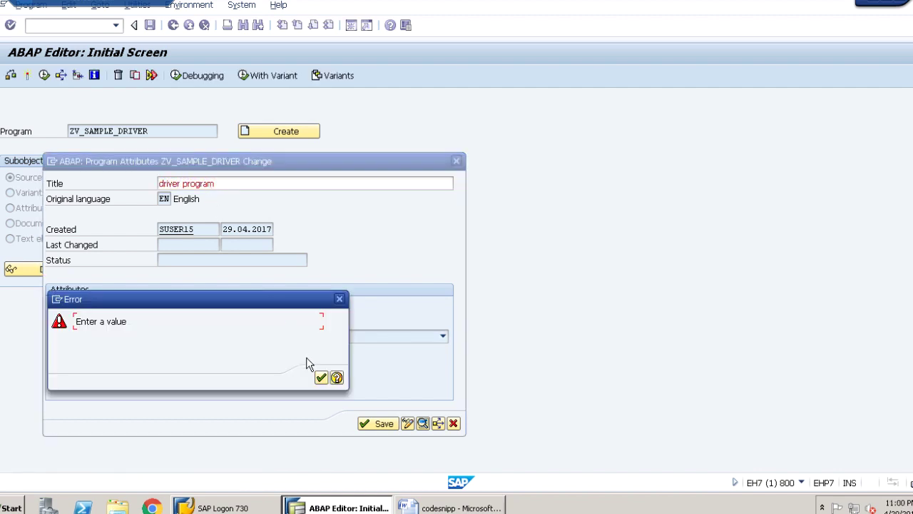
{"action": "left_click", "coordinate": [339, 301]}
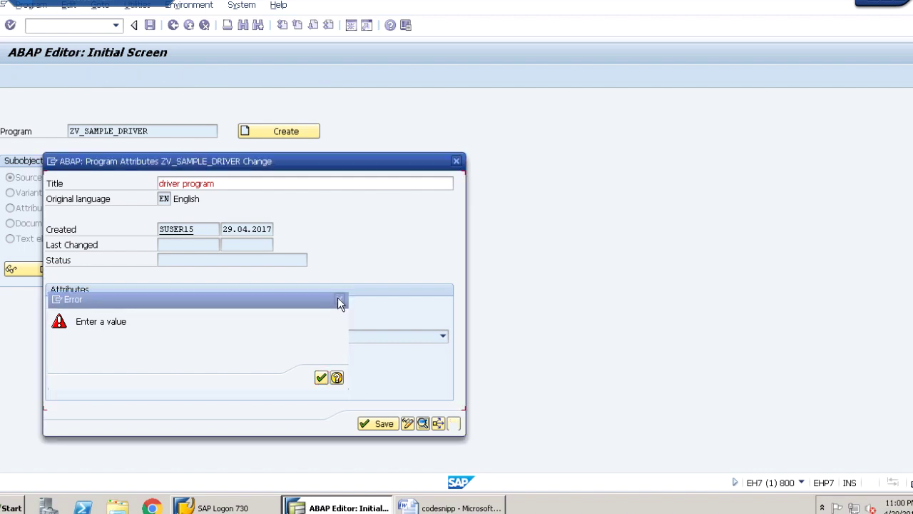
{"action": "left_click", "coordinate": [289, 306]}
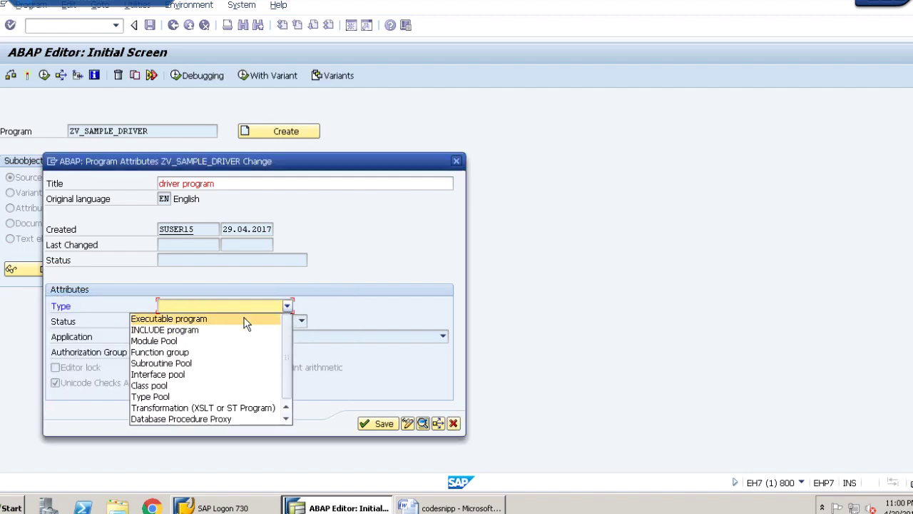
{"action": "left_click", "coordinate": [301, 319]}
{"action": "left_click", "coordinate": [378, 454]}
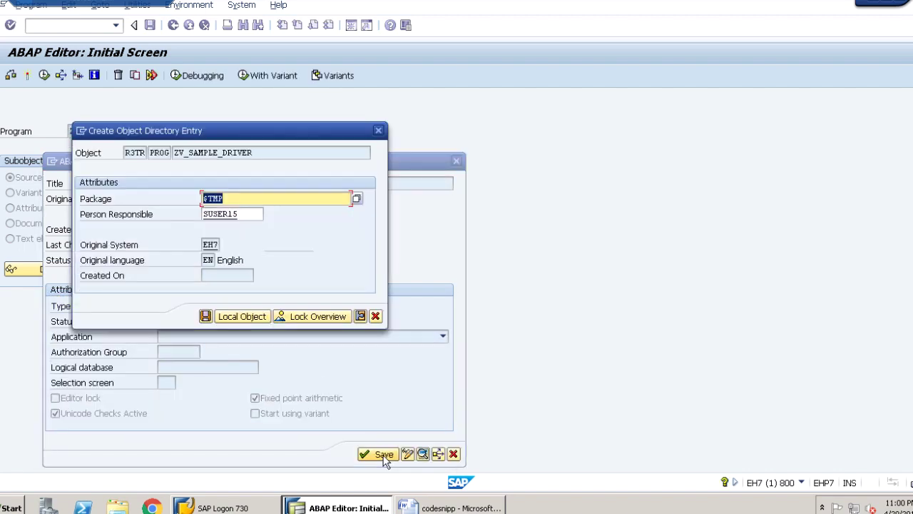
{"action": "left_click", "coordinate": [231, 318]}
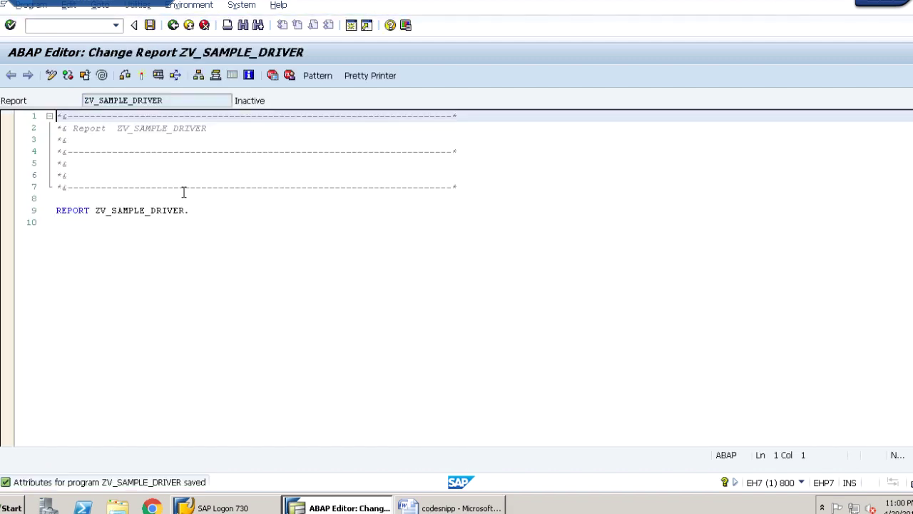
- Copy the driver code from REPORT through CLOSE_FORM out of the Word notes into the report
{"action": "left_click", "coordinate": [452, 508]}
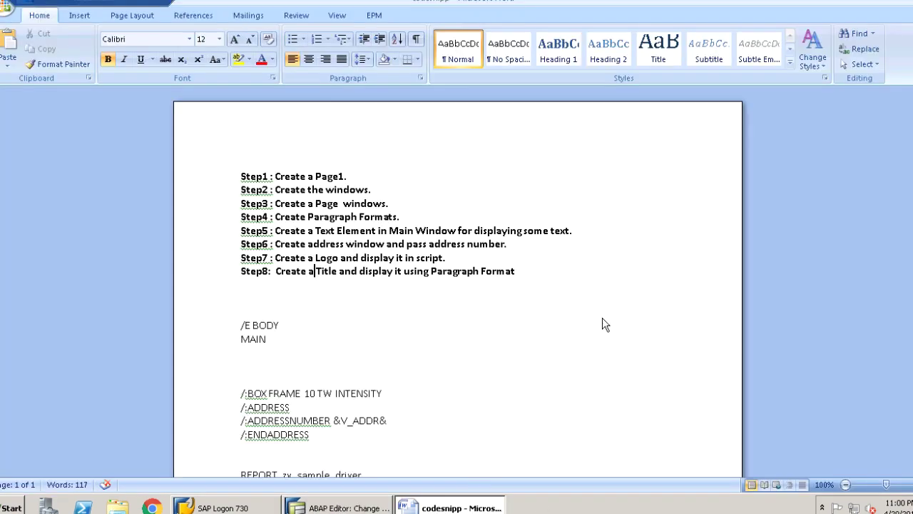
{"action": "scroll", "coordinate": [433, 381], "scroll_direction": "down", "scroll_amount": 7}
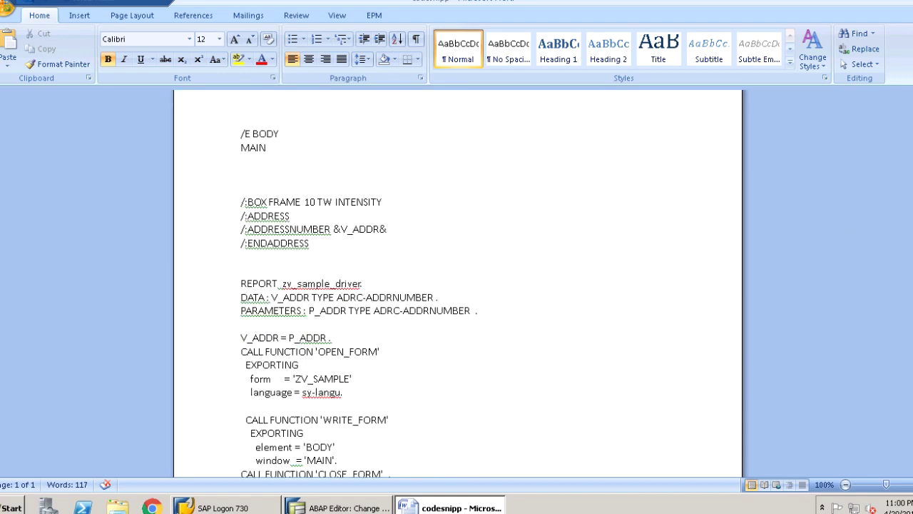
{"action": "left_click_drag", "start_coordinate": [392, 388], "coordinate": [239, 197]}
{"action": "key", "text": "alt+Tab"}
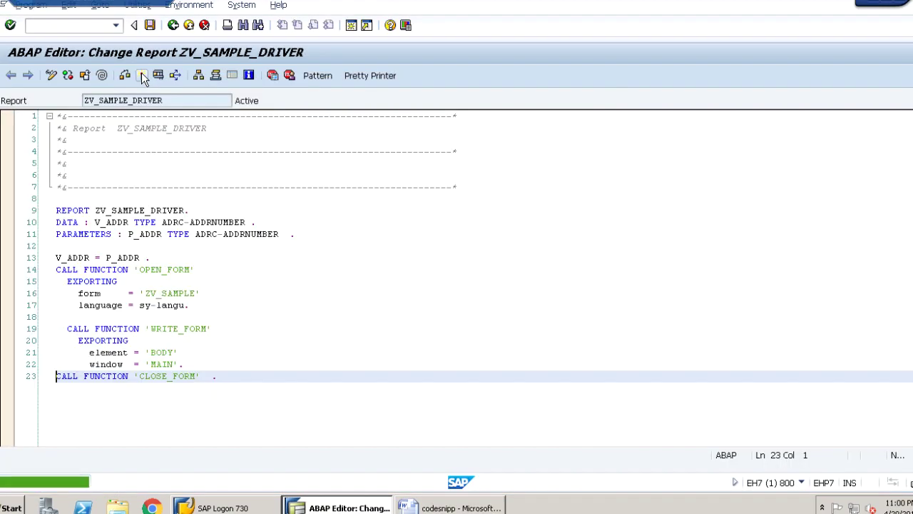
- Review the V_ADDR declaration, P_ADDR parameter and OPEN_FORM call with form ZV_SAMPLE and sy-langu
{"action": "left_click_drag", "start_coordinate": [94, 222], "coordinate": [247, 235]}
{"action": "left_click", "coordinate": [244, 215]}
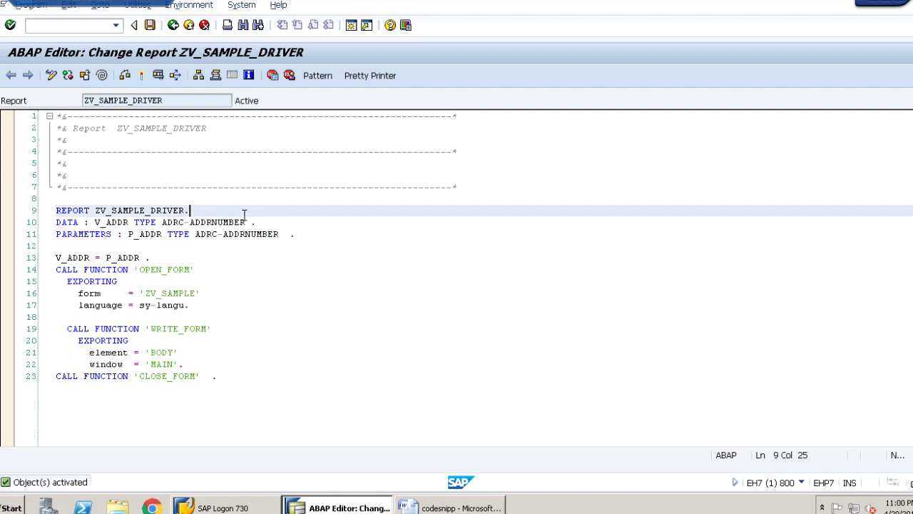
{"action": "left_click_drag", "start_coordinate": [123, 235], "coordinate": [168, 237]}
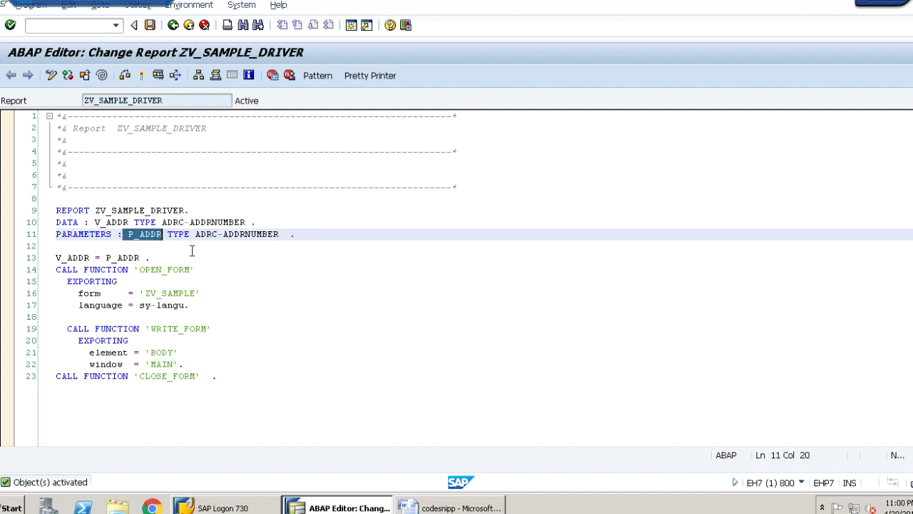
{"action": "left_click_drag", "start_coordinate": [203, 269], "coordinate": [139, 258]}
{"action": "left_click", "coordinate": [183, 304]}
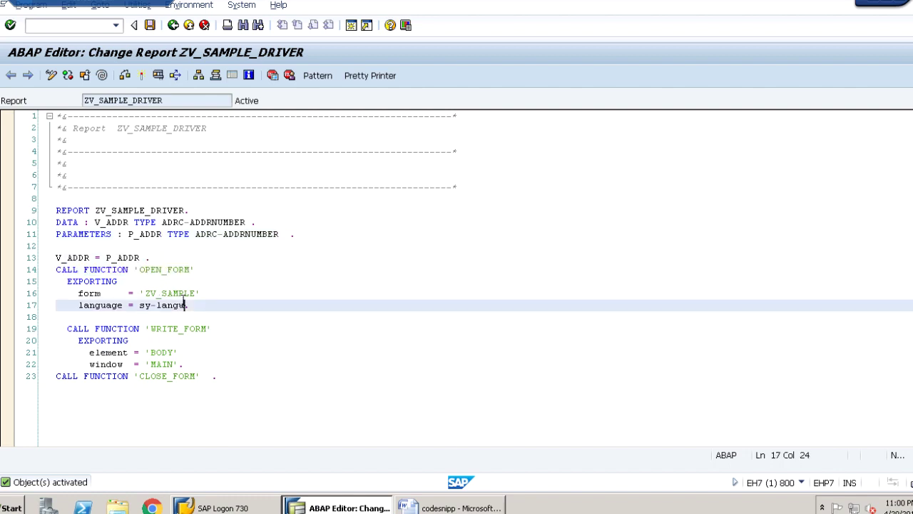
{"action": "left_click_drag", "start_coordinate": [184, 304], "coordinate": [145, 289]}
{"action": "key", "text": "Left"}
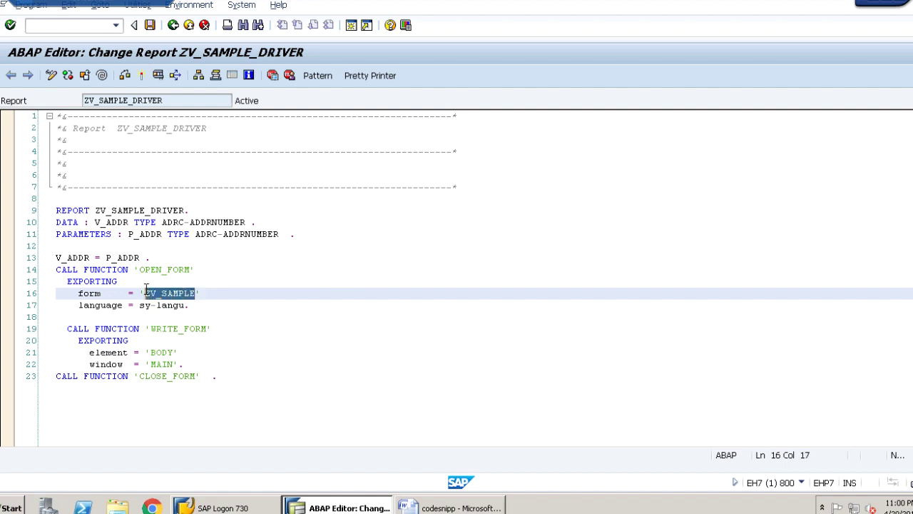
{"action": "left_click", "coordinate": [203, 293]}
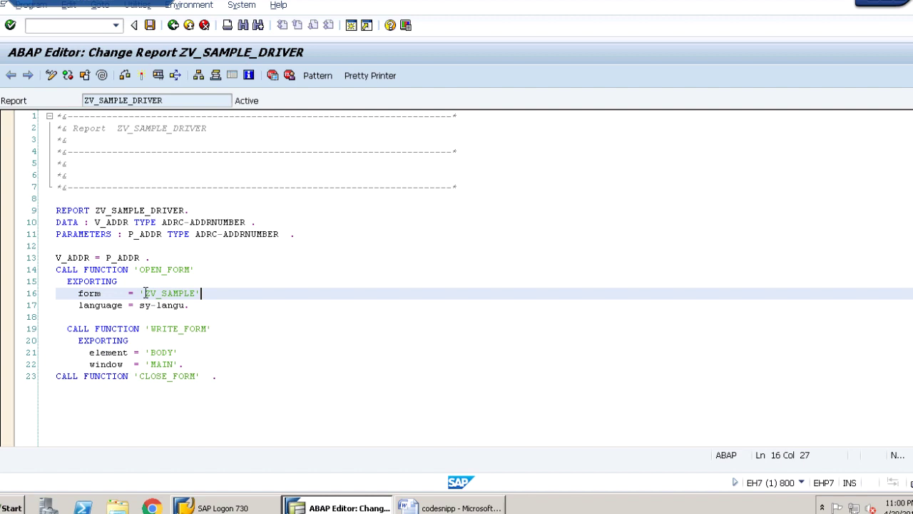
{"action": "left_click_drag", "start_coordinate": [145, 293], "coordinate": [196, 293]}
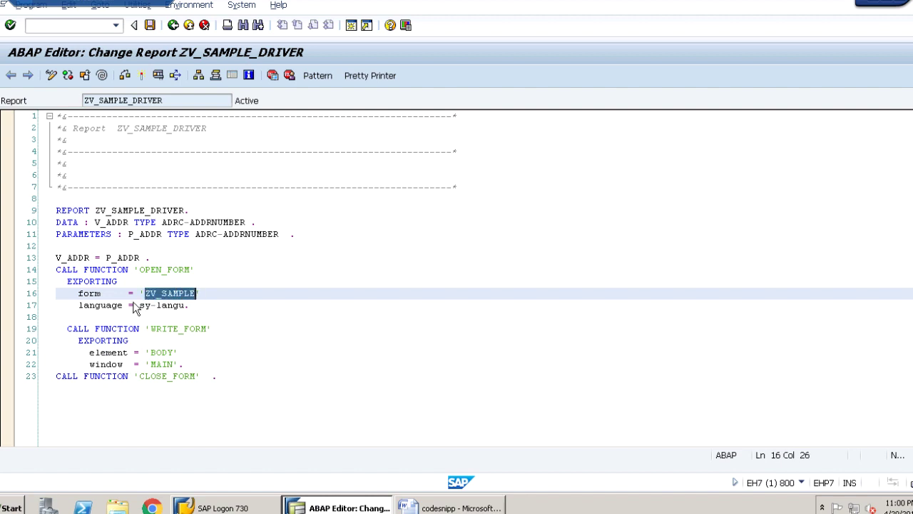
{"action": "left_click_drag", "start_coordinate": [137, 304], "coordinate": [204, 306]}
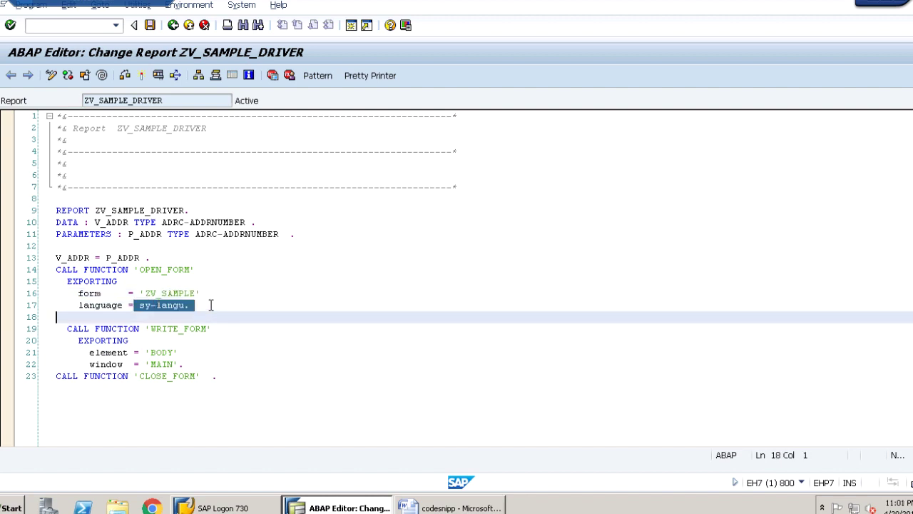
{"action": "left_click", "coordinate": [214, 306]}
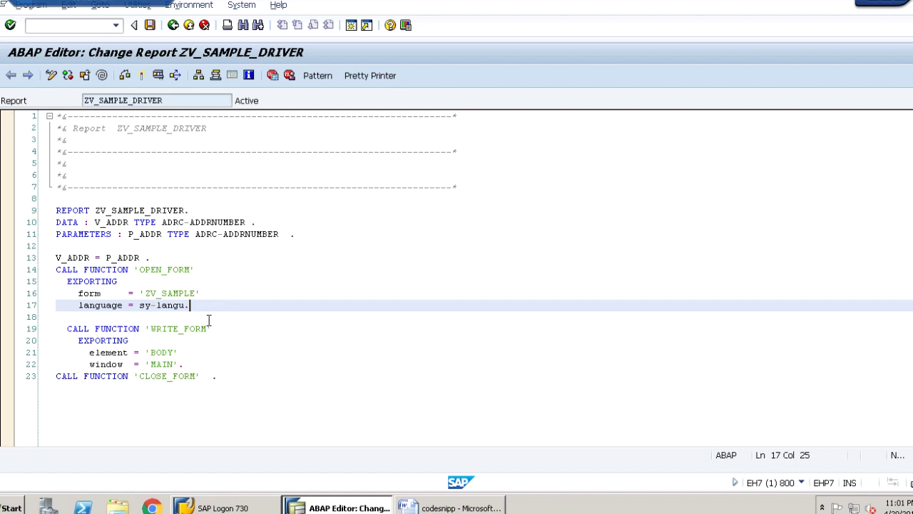
- Review the WRITE_FORM and CLOSE_FORM calls, then save the report
{"action": "left_click_drag", "start_coordinate": [151, 328], "coordinate": [226, 329]}
{"action": "left_click", "coordinate": [229, 329]}
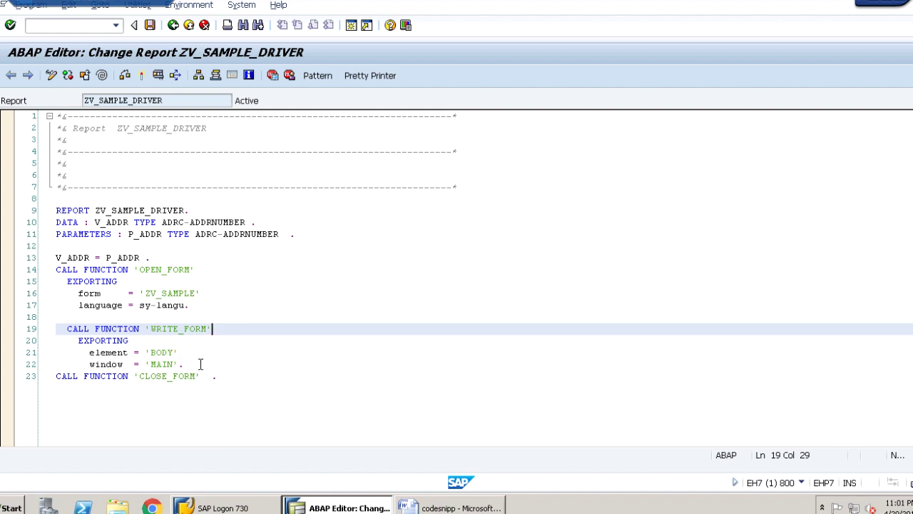
{"action": "left_click_drag", "start_coordinate": [229, 376], "coordinate": [69, 376]}
{"action": "left_click", "coordinate": [260, 371]}
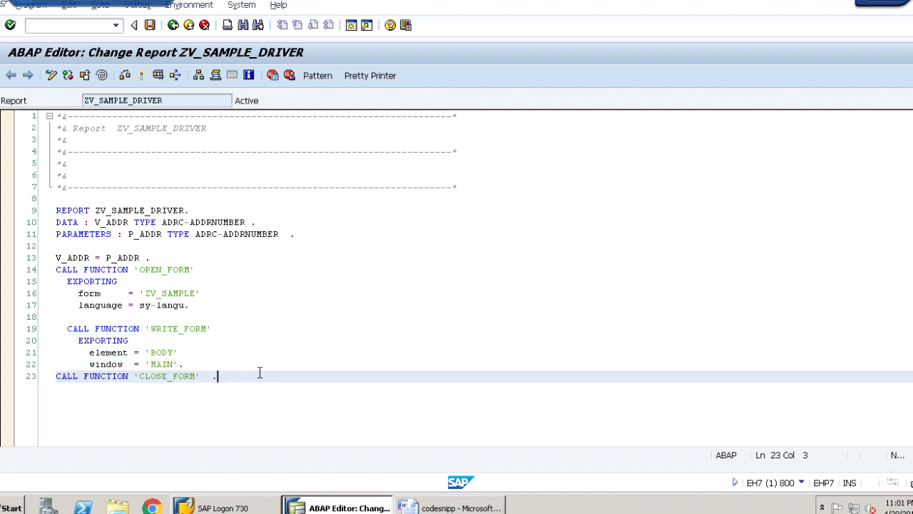
{"action": "left_click", "coordinate": [150, 25]}
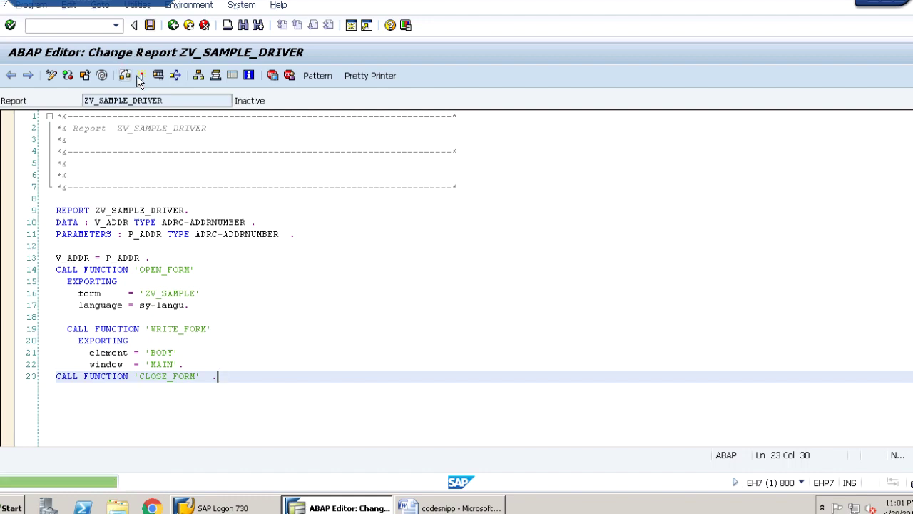
- Activate ZV_SAMPLE_DRIVER, run it to its P_ADDR selection screen, and return to the source
{"action": "left_click", "coordinate": [143, 75]}
{"action": "left_click", "coordinate": [143, 75]}
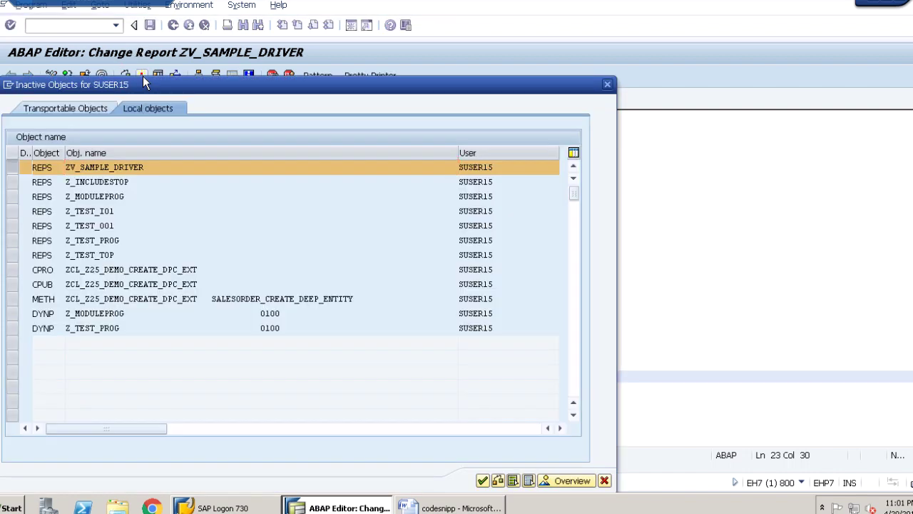
{"action": "key", "text": "Return"}
{"action": "left_click", "coordinate": [158, 76]}
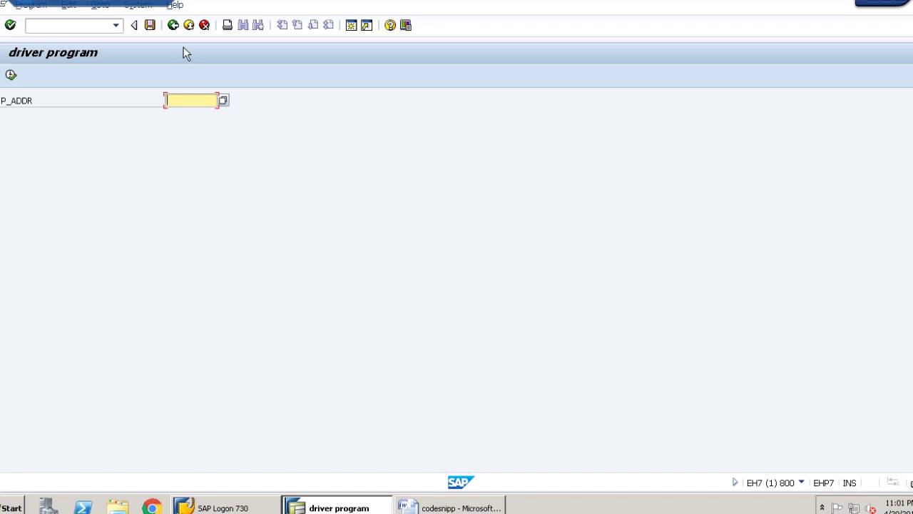
{"action": "left_click", "coordinate": [174, 28]}
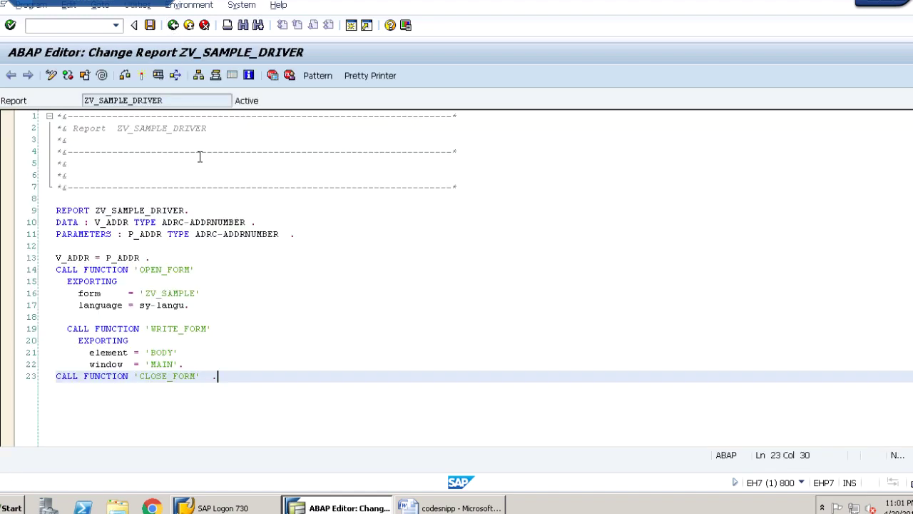
- In the codesnipp Word notes, select the Step1–Step8 checklist at the top of the page
{"action": "left_click", "coordinate": [418, 507]}
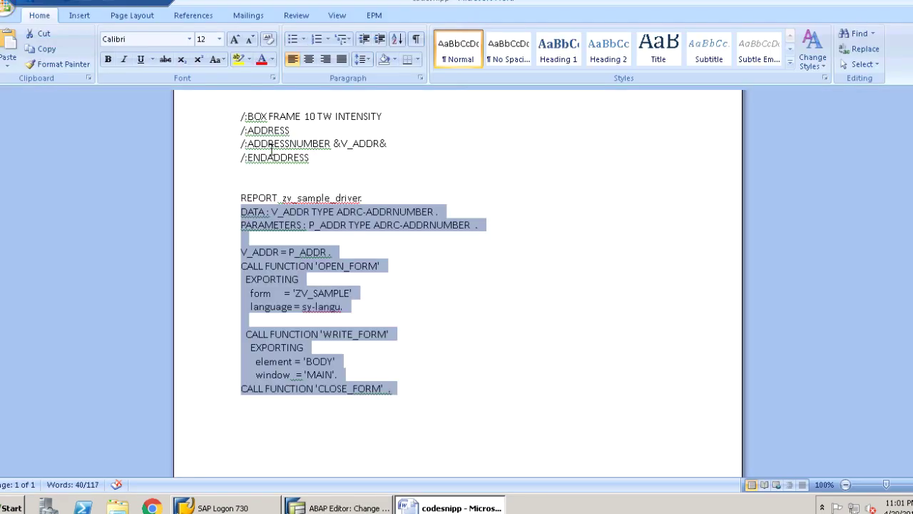
{"action": "scroll", "coordinate": [316, 178], "scroll_direction": "up", "scroll_amount": 7}
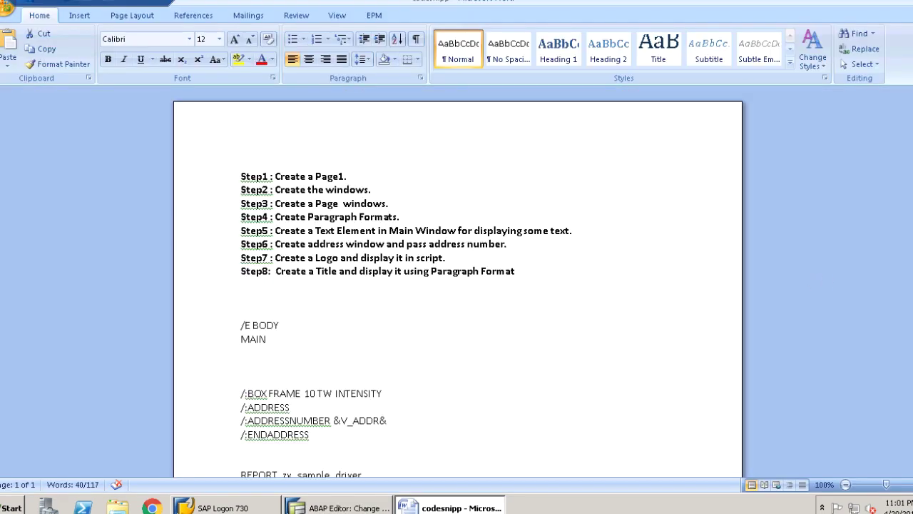
{"action": "left_click_drag", "start_coordinate": [536, 269], "coordinate": [241, 175]}
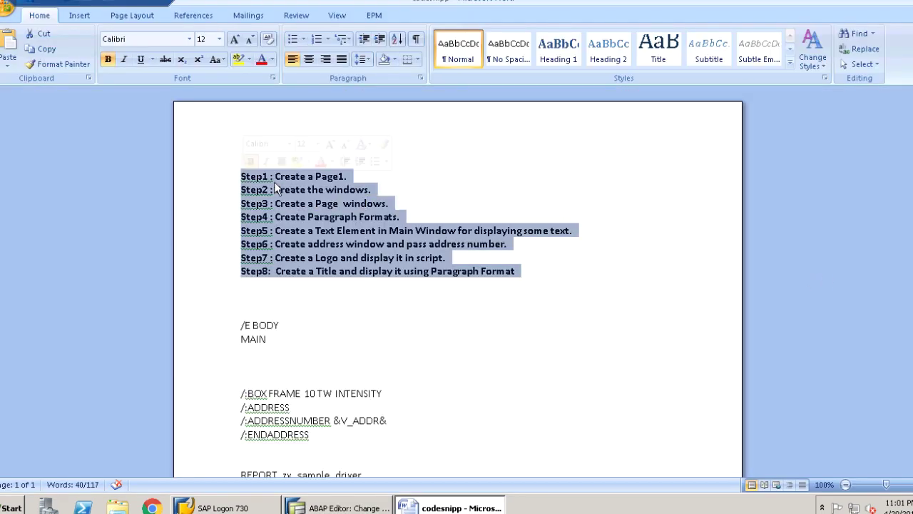